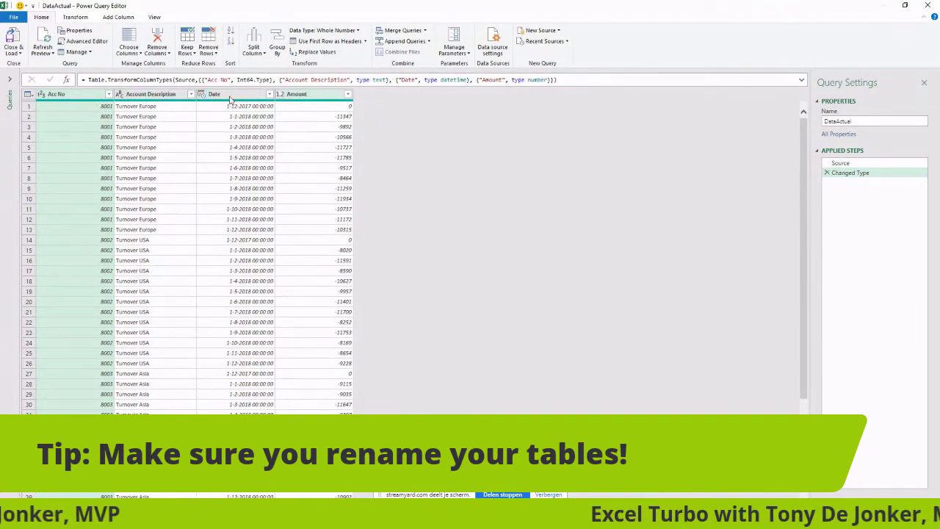
Show a narrowed list of queries and load the DataActual query to the workbook as a connection only
left_click(10, 81)
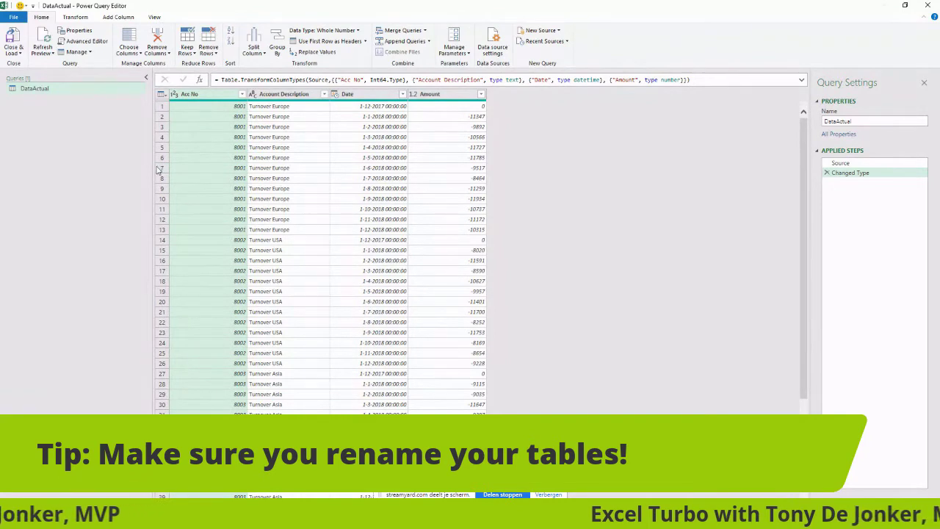
left_click_drag(151, 165, 71, 163)
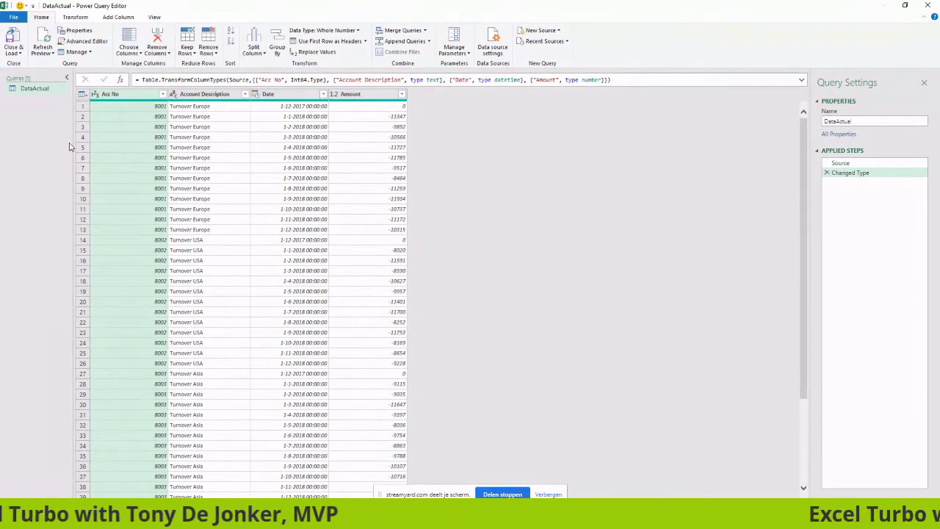
left_click(20, 55)
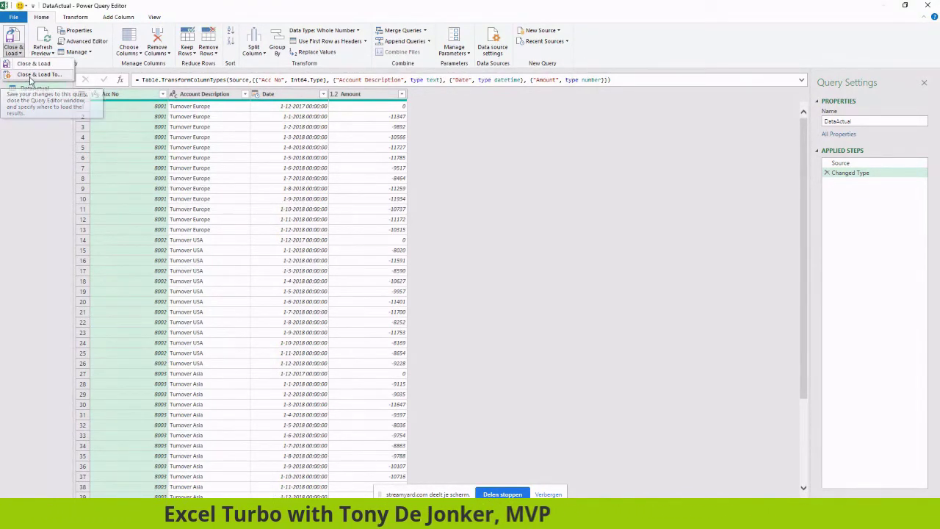
left_click(57, 75)
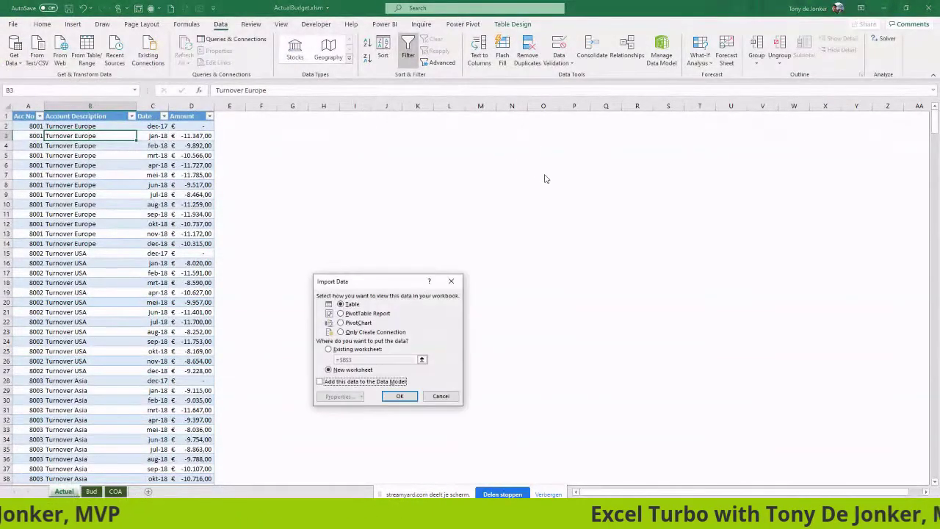
left_click(343, 333)
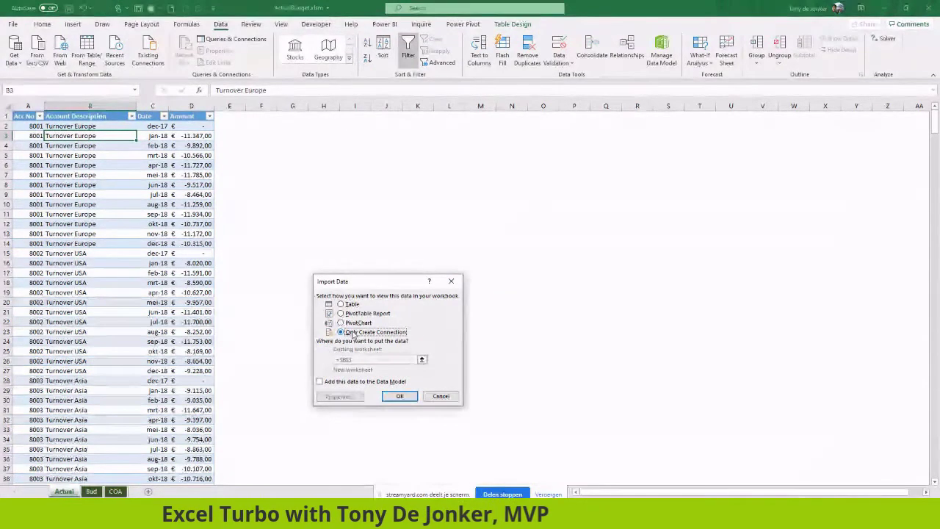
left_click(398, 396)
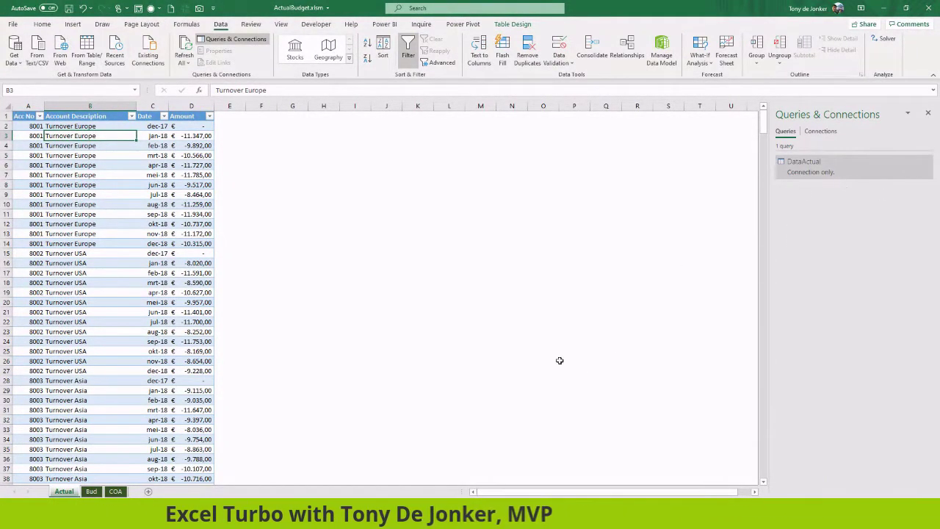
Create the DataBudget query from the table on the Bud sheet and load it as a connection only
left_click(91, 492)
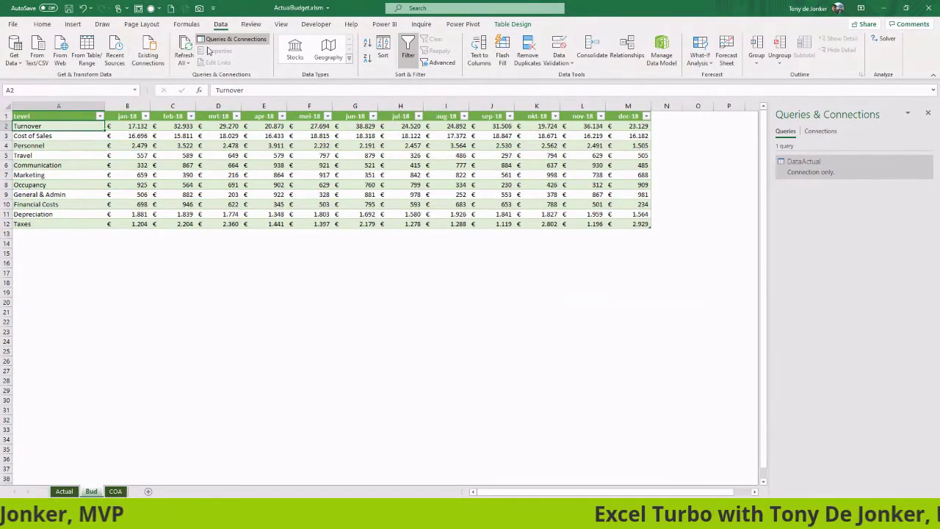
left_click(88, 57)
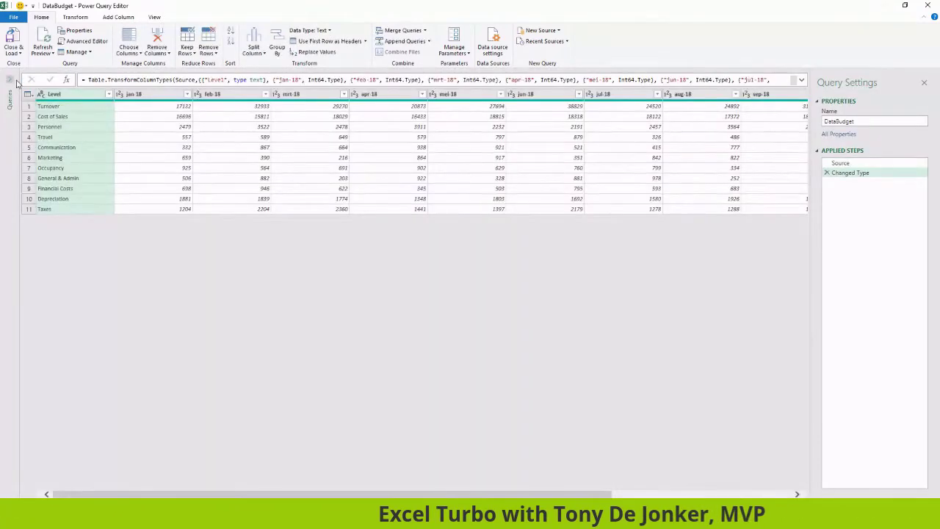
left_click(10, 81)
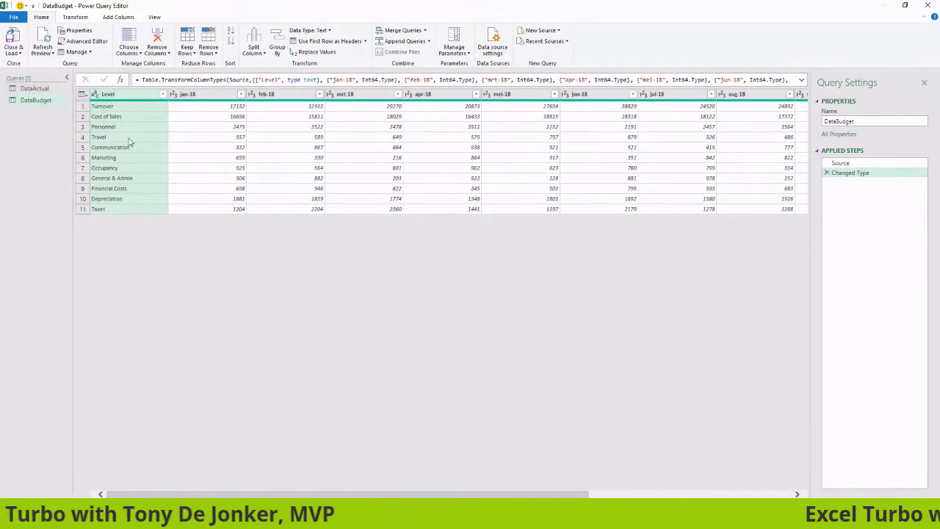
left_click(22, 56)
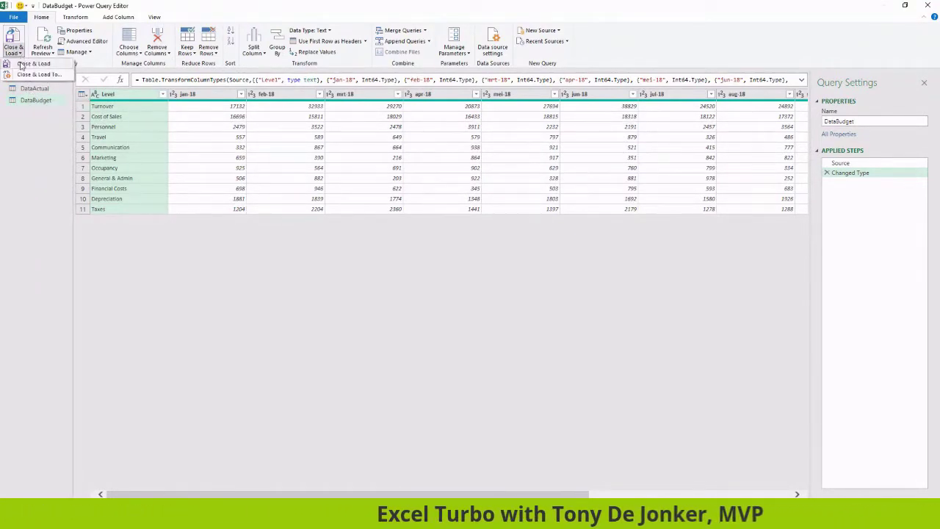
left_click(31, 63)
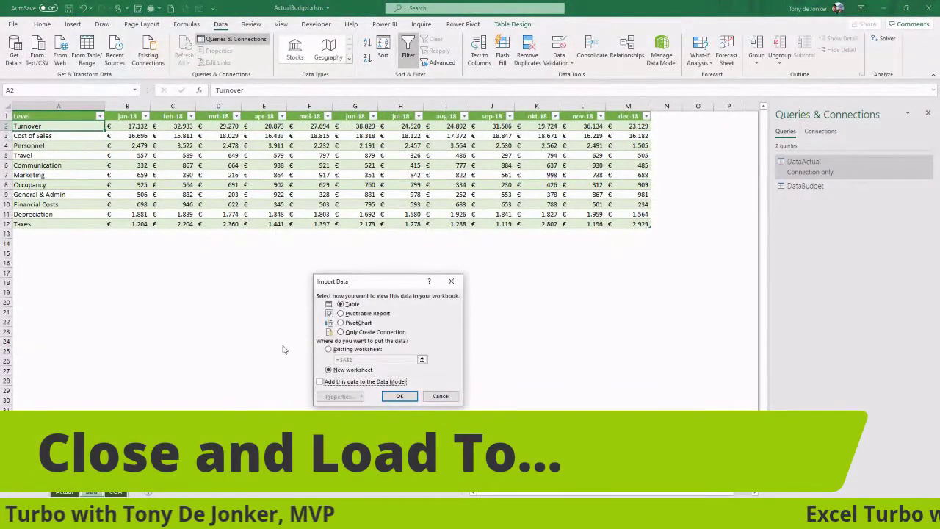
left_click(350, 334)
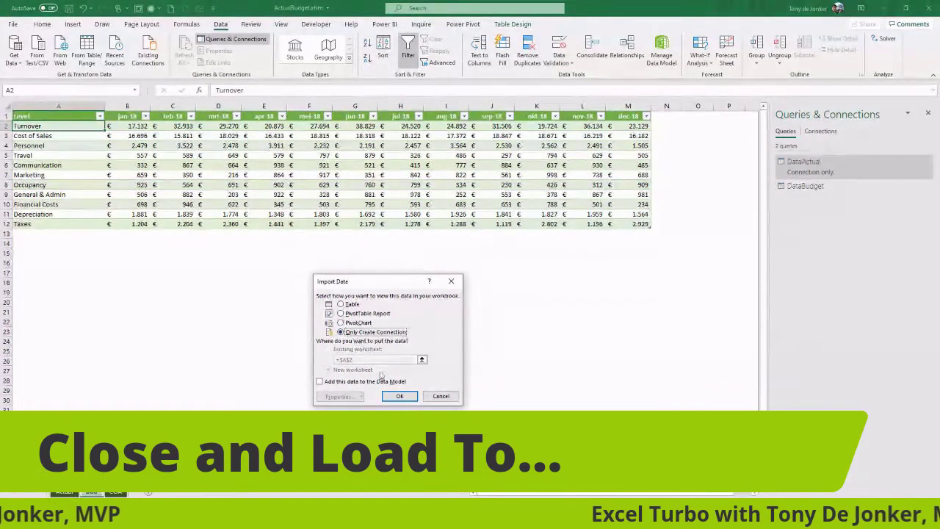
left_click(397, 398)
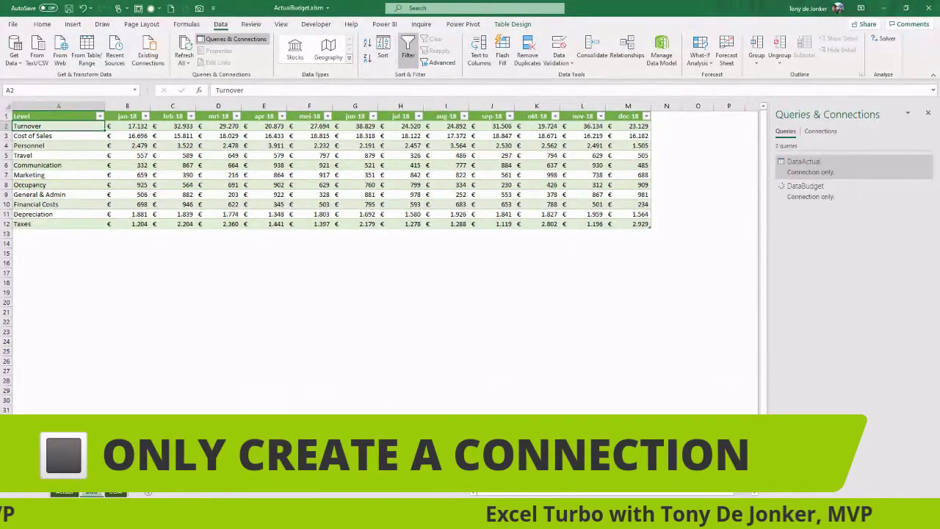
Create the DataCOA query from the table on the COA sheet and display the list of queries in the editor
left_click(115, 490)
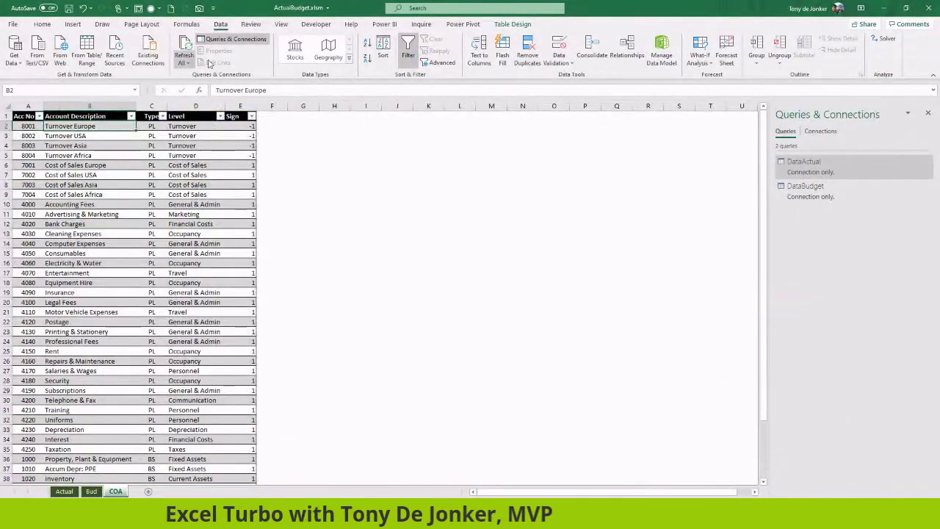
left_click(86, 52)
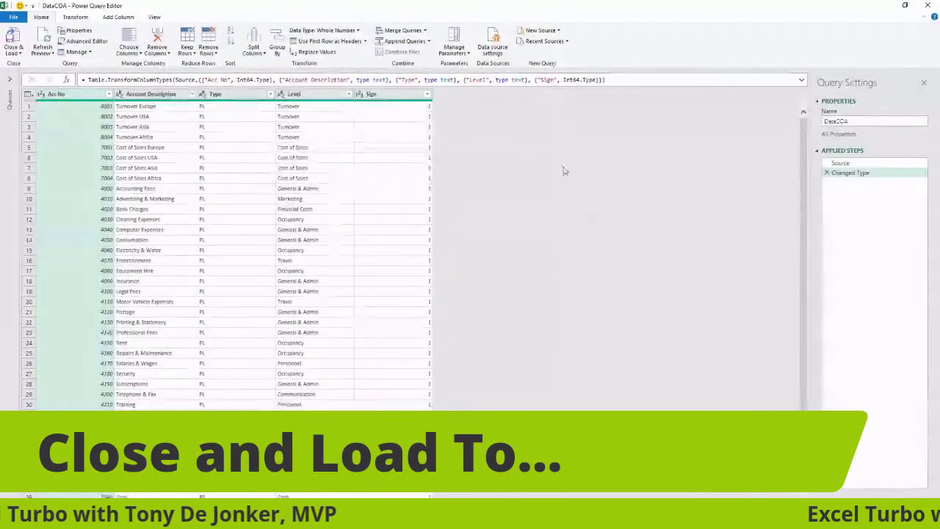
left_click(17, 54)
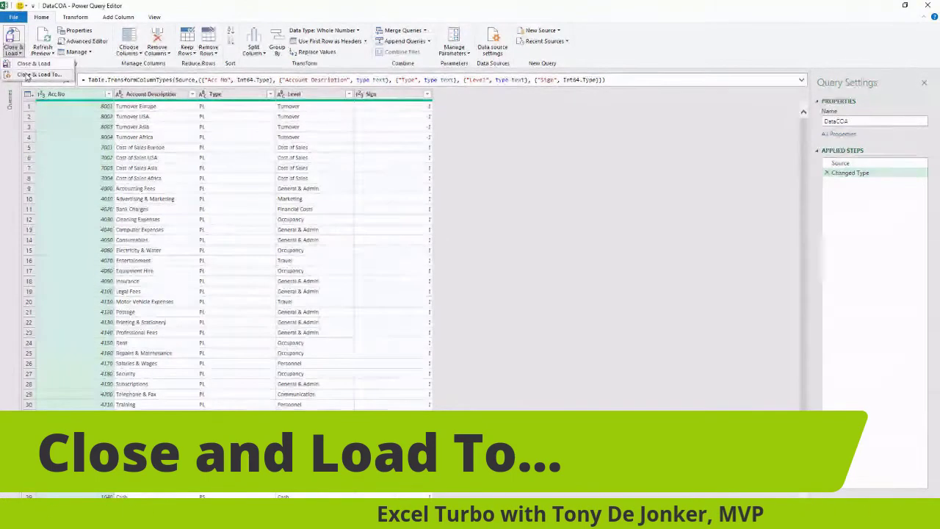
left_click(10, 82)
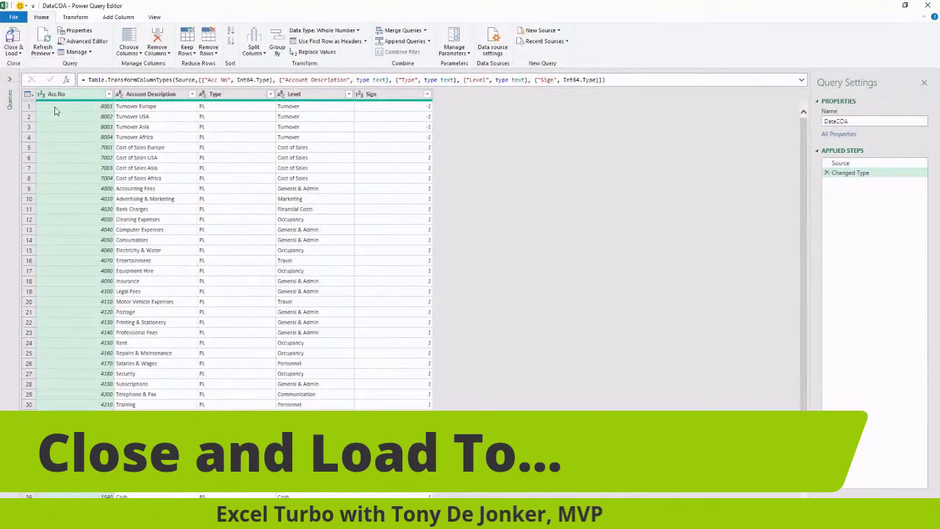
left_click(13, 81)
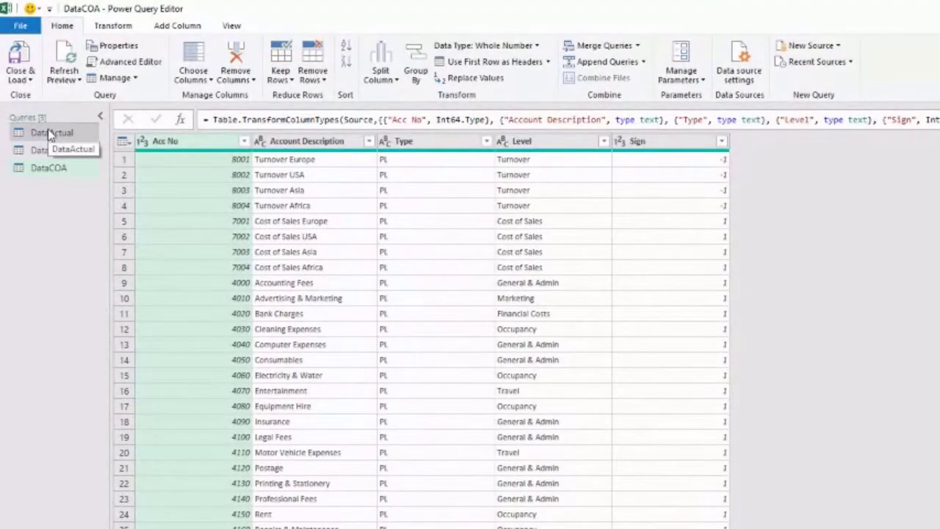
Merge DataCOA into the DataActual query, matching on Acc No in both tables with a Left Outer join
left_click(49, 132)
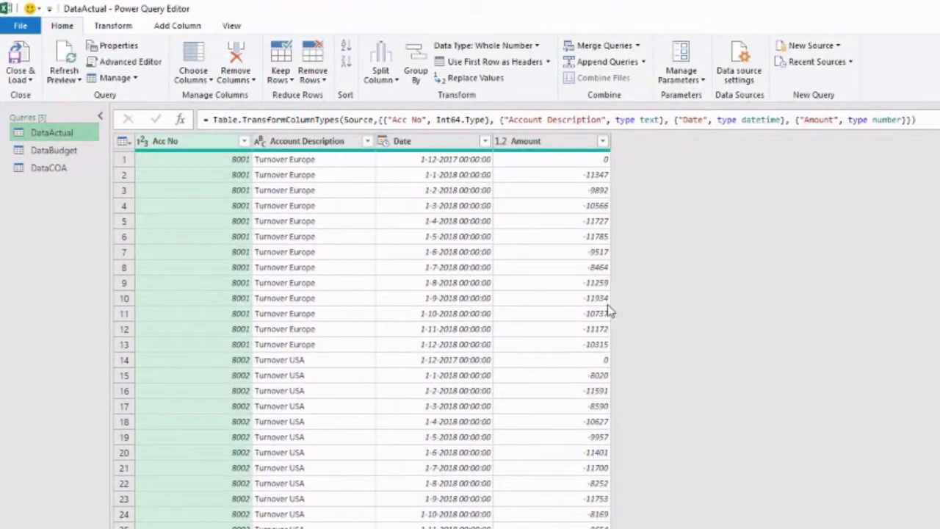
left_click(48, 171)
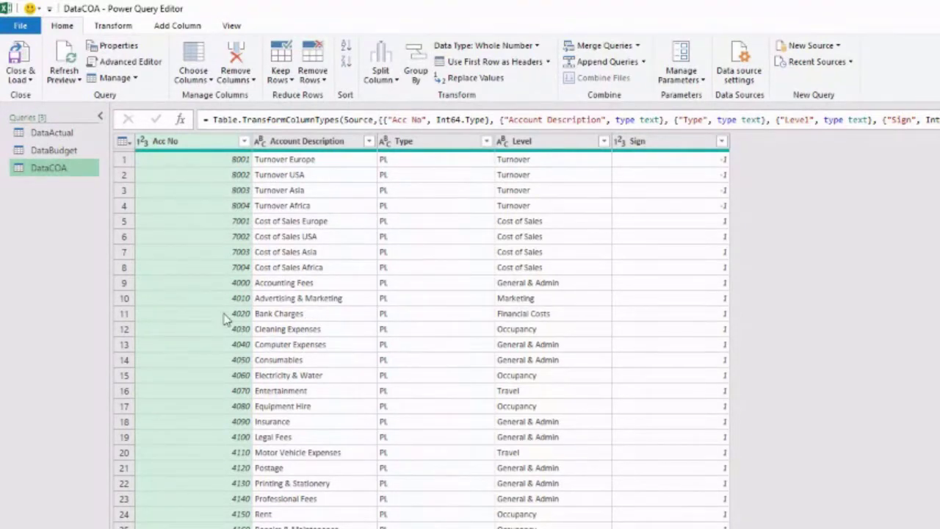
mouse_move(43, 134)
left_mouse_down()
mouse_move(37, 143)
mouse_move(27, 137)
left_mouse_up()
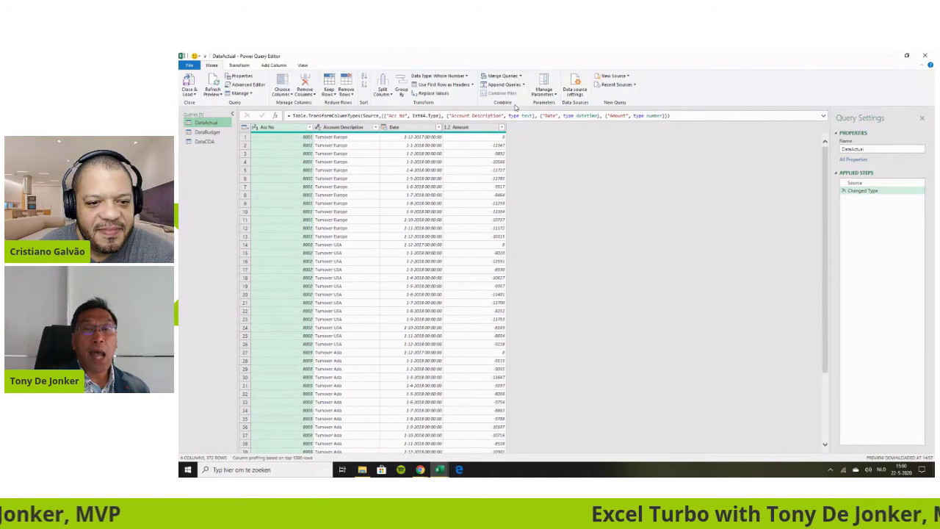
left_click(520, 76)
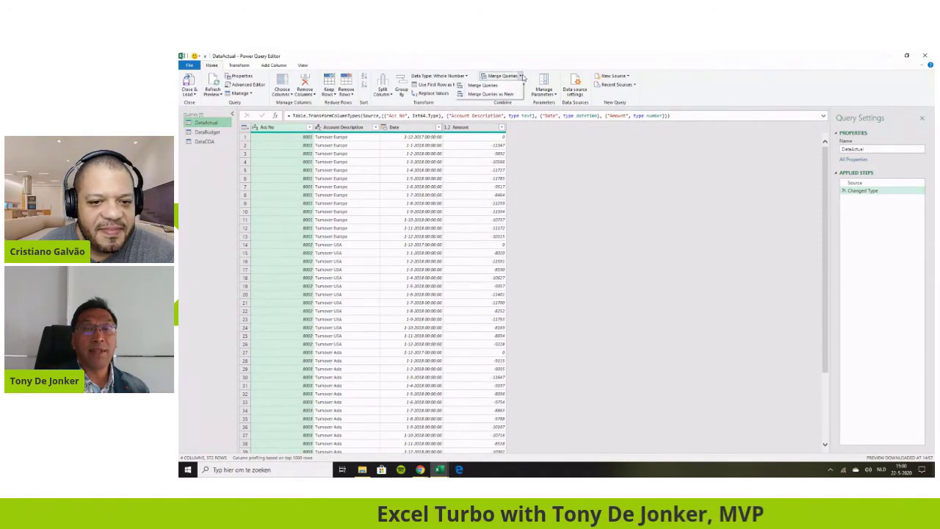
left_click(476, 86)
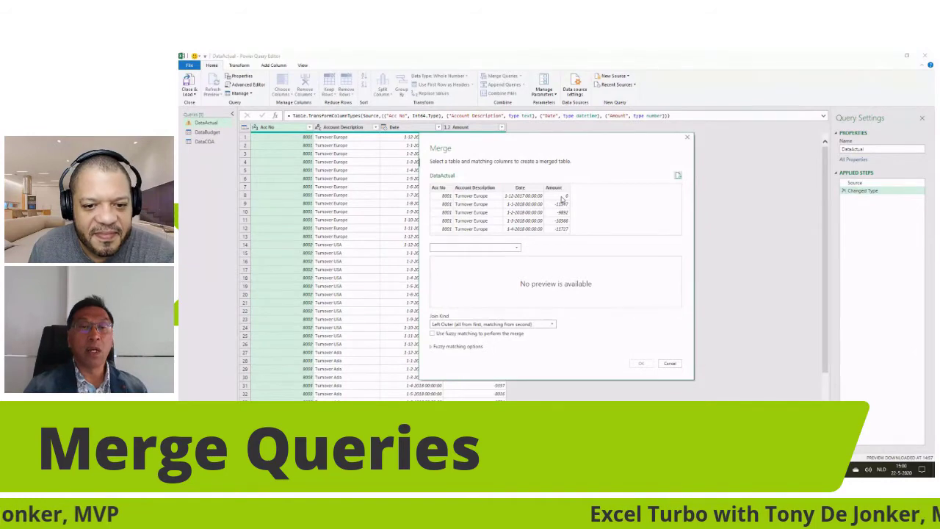
left_click(517, 249)
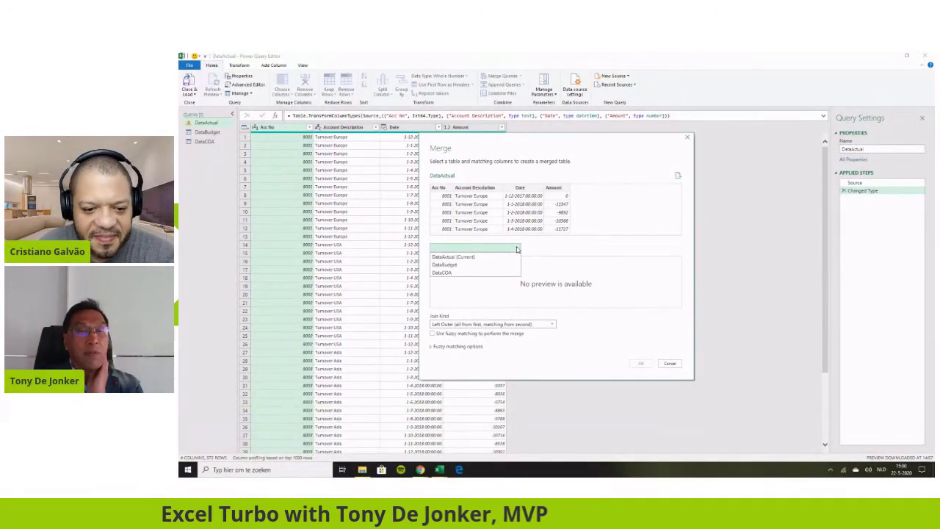
left_click(450, 273)
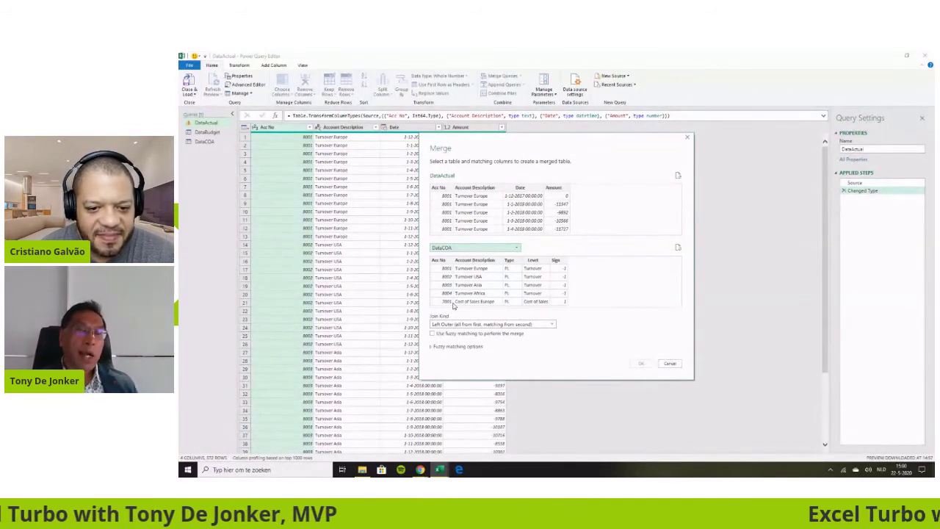
left_click(439, 188)
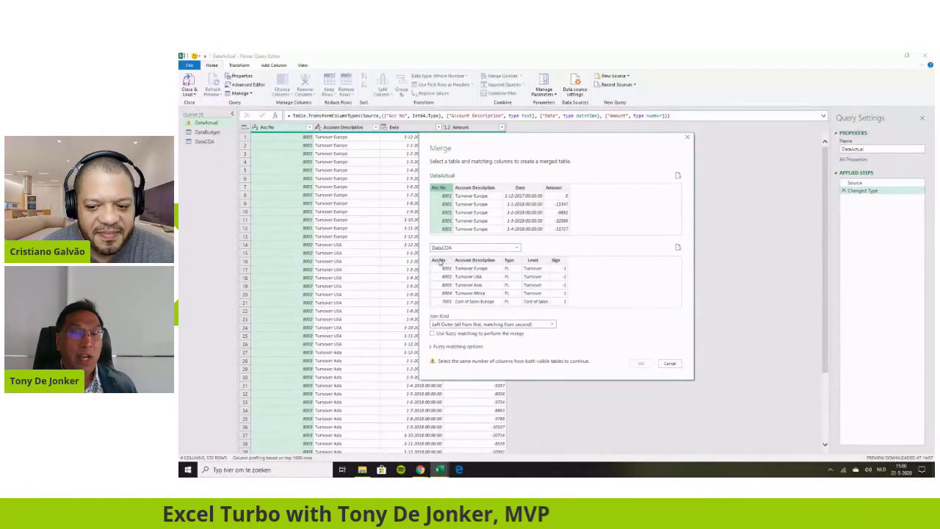
left_click(439, 261)
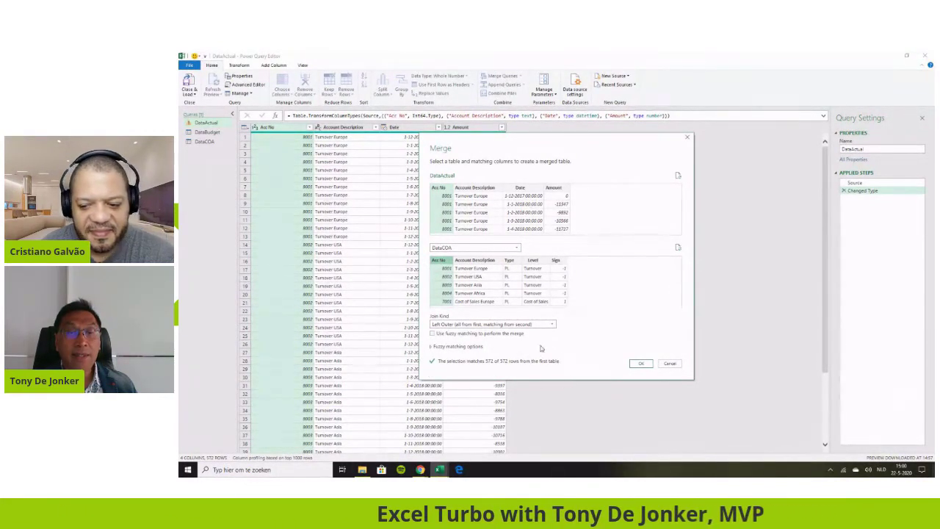
left_click(639, 363)
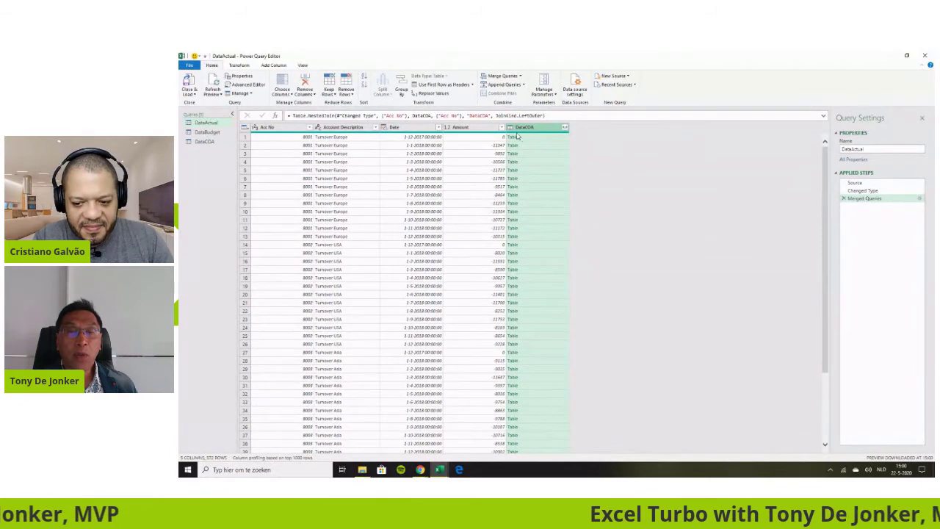
Expand the merged DataCOA column to only Type, Level and Sign, without the original column name as prefix
mouse_move(517, 135)
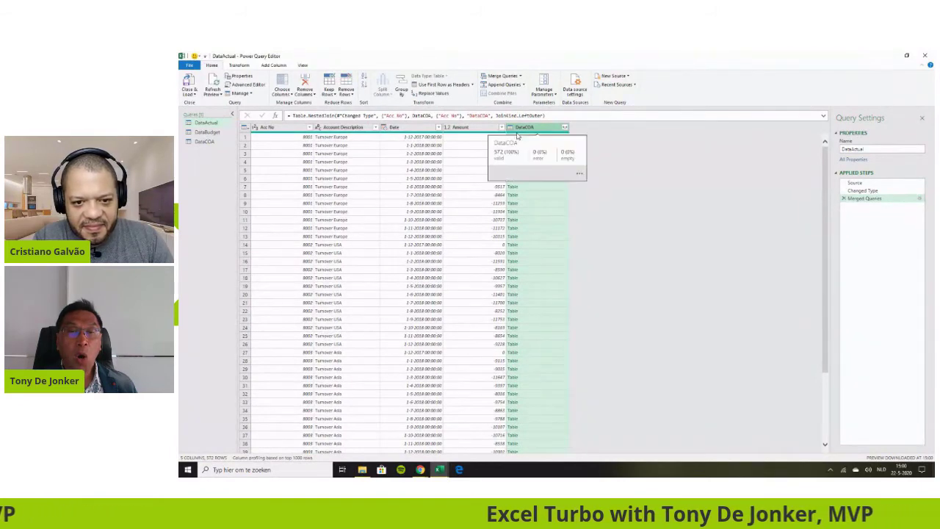
left_click(565, 128)
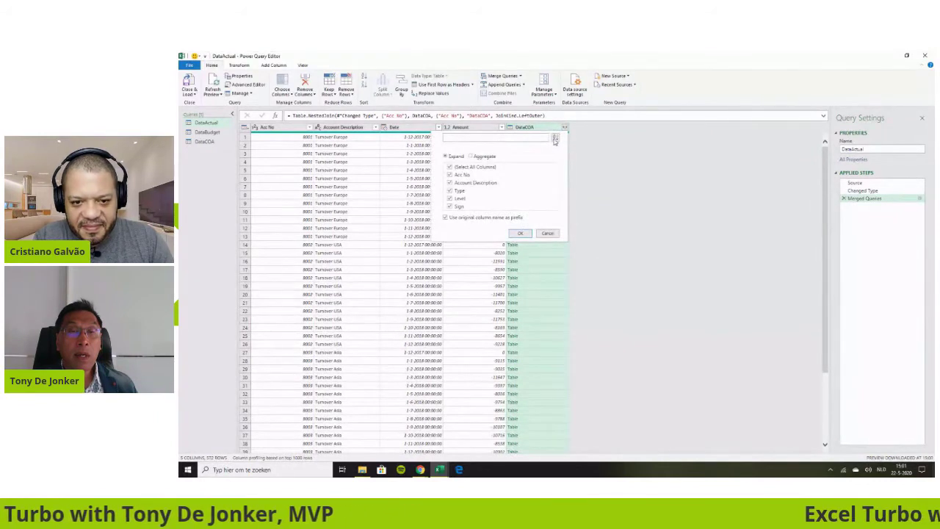
left_click(450, 167)
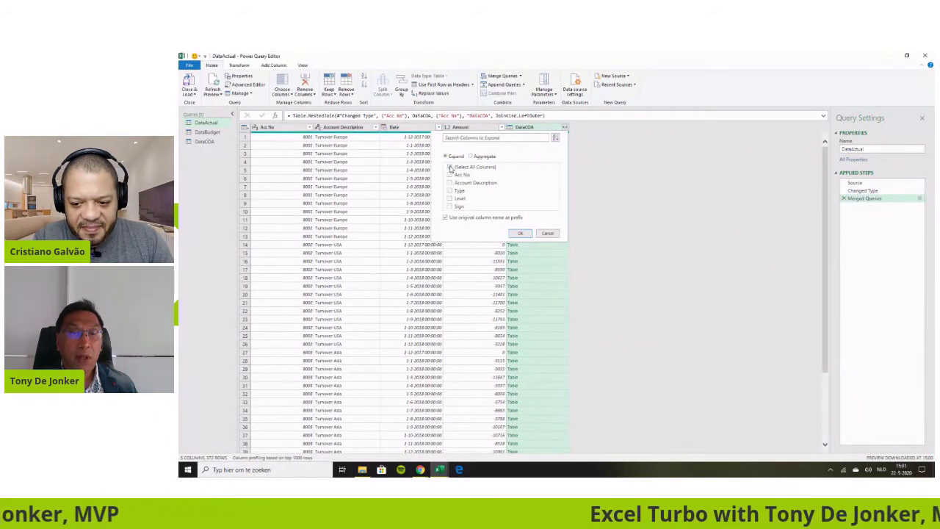
left_click(444, 219)
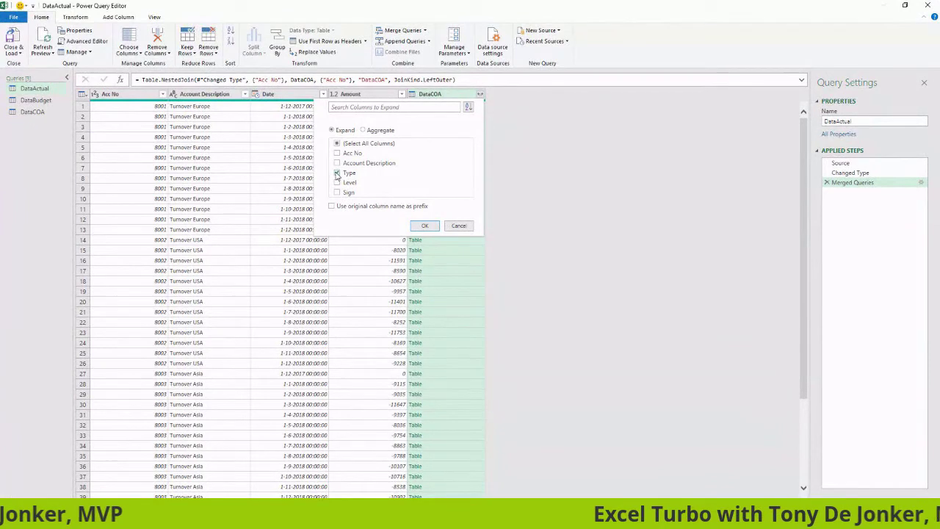
left_click(337, 192)
left_click(425, 227)
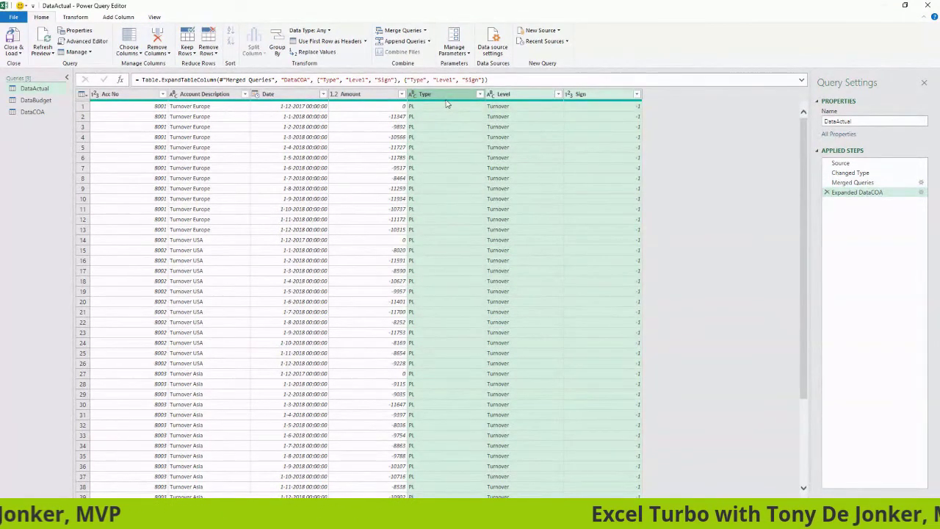
Start a custom column in the DataActual query and name it AmtActual
mouse_move(446, 105)
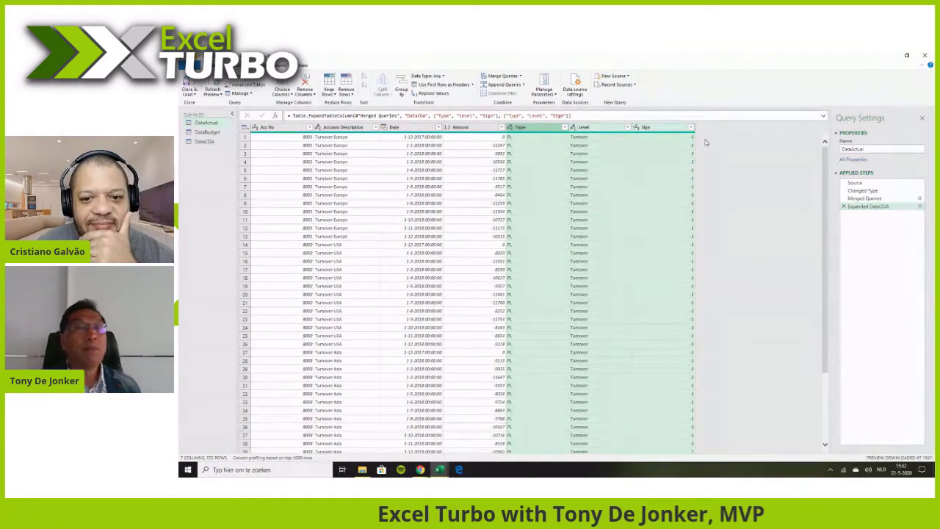
left_click(273, 66)
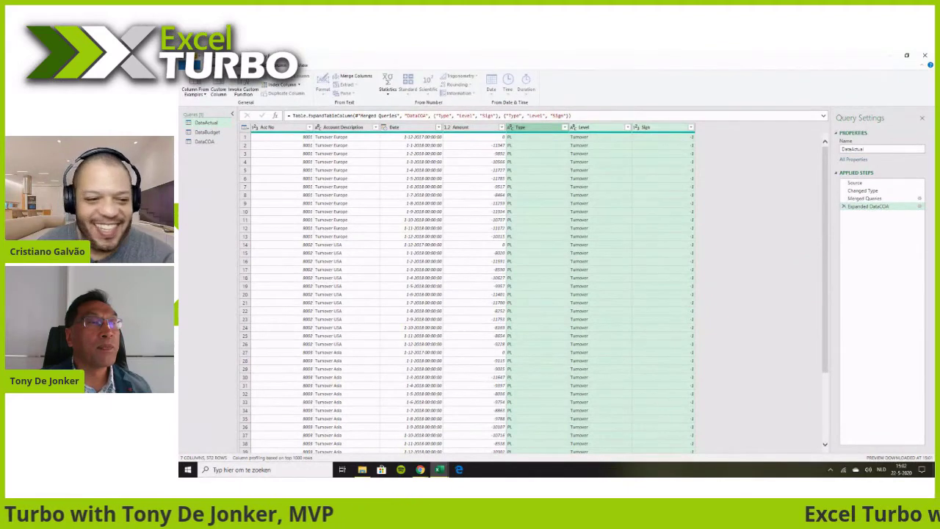
left_click(218, 85)
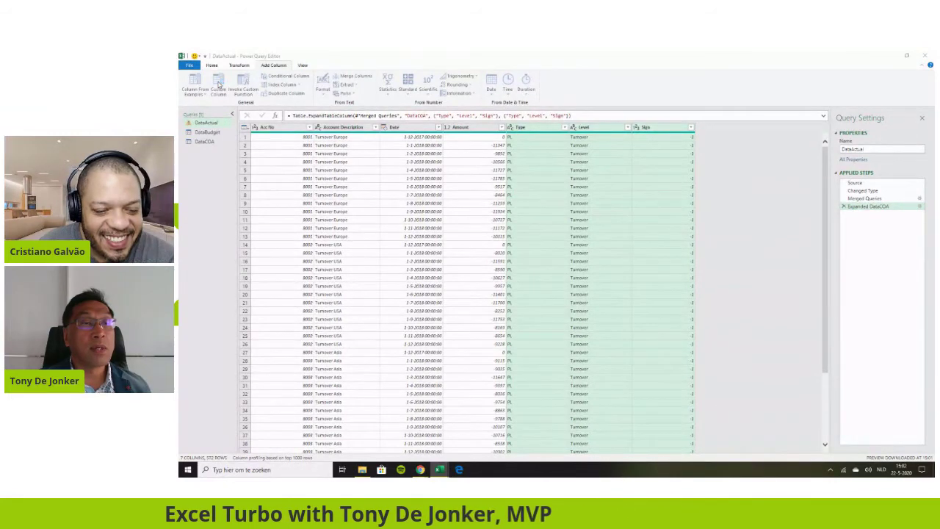
left_click(218, 85)
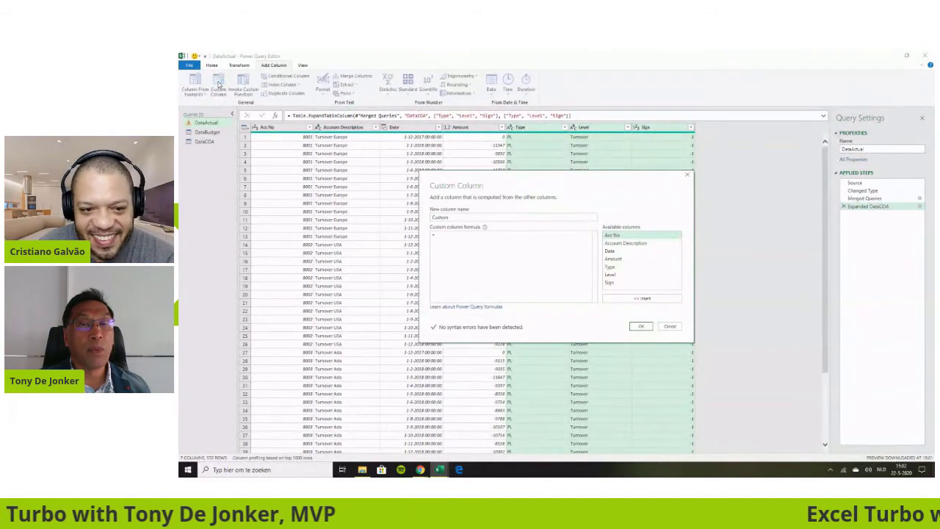
double_click(437, 216)
key("BackSpace")
type("Actu")
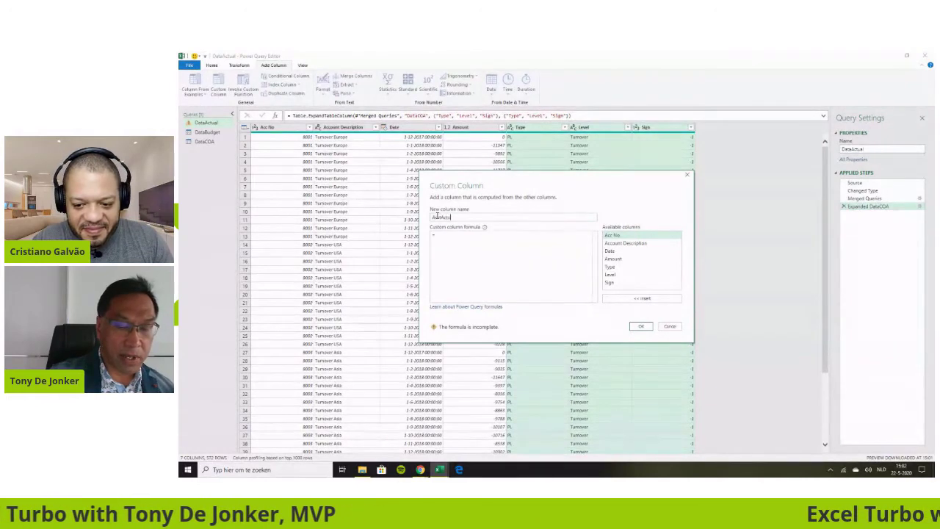
Define AmtActual as [Amount]*[Sign], add it to the query and set its data type to Decimal Number
type("[")
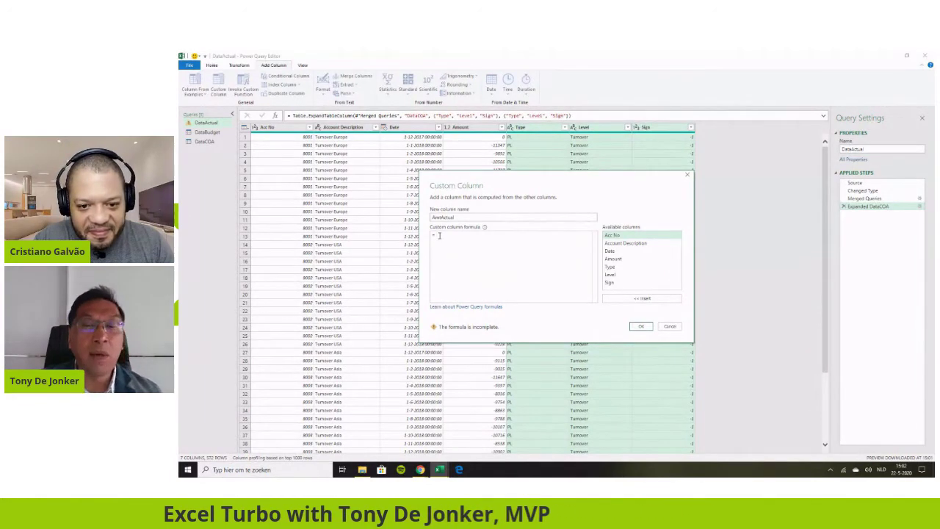
left_click(612, 260)
left_click(624, 299)
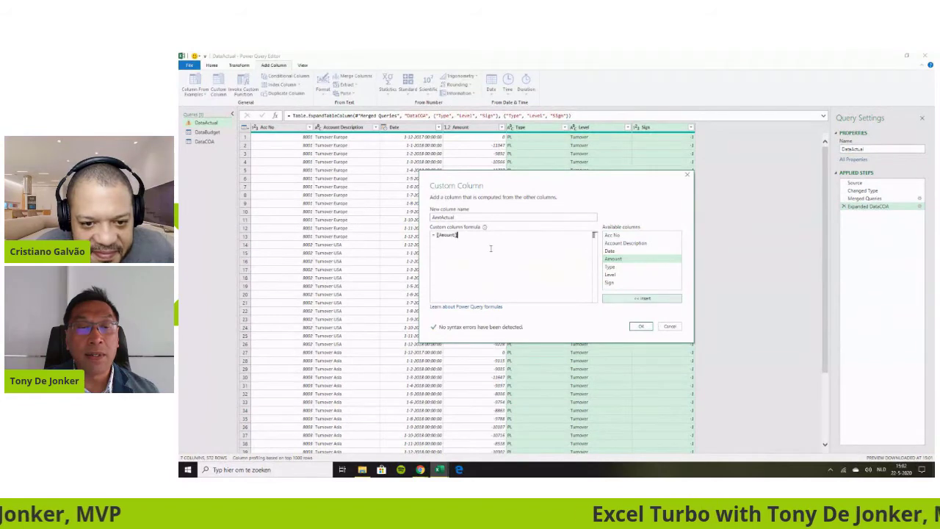
type("*")
left_click(616, 283)
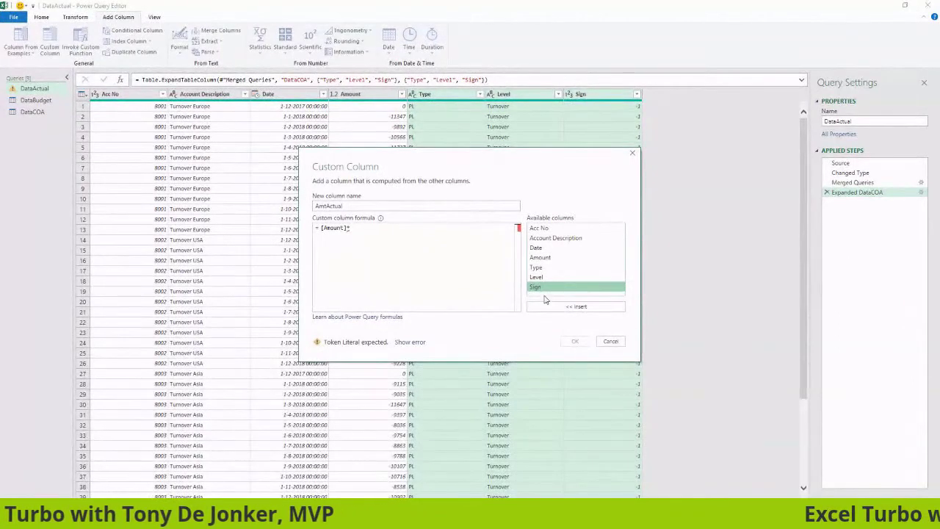
left_click(564, 310)
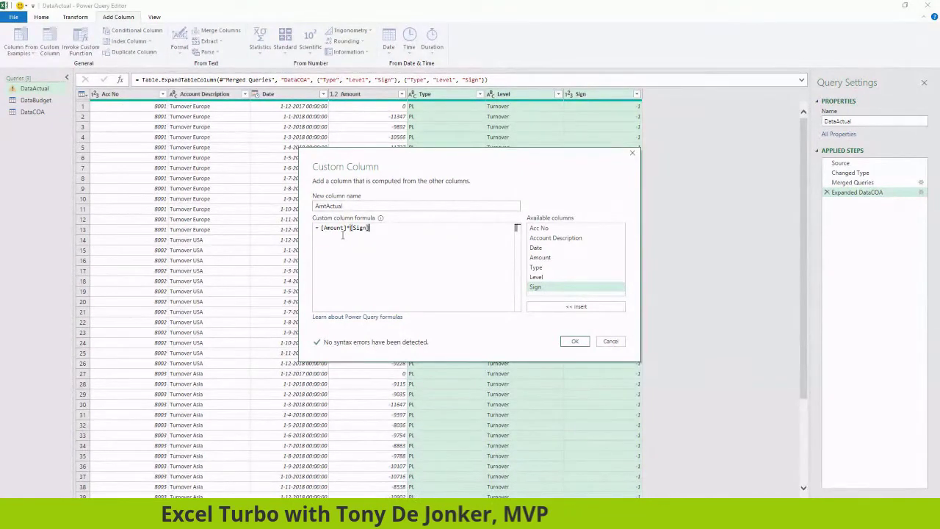
left_click(568, 341)
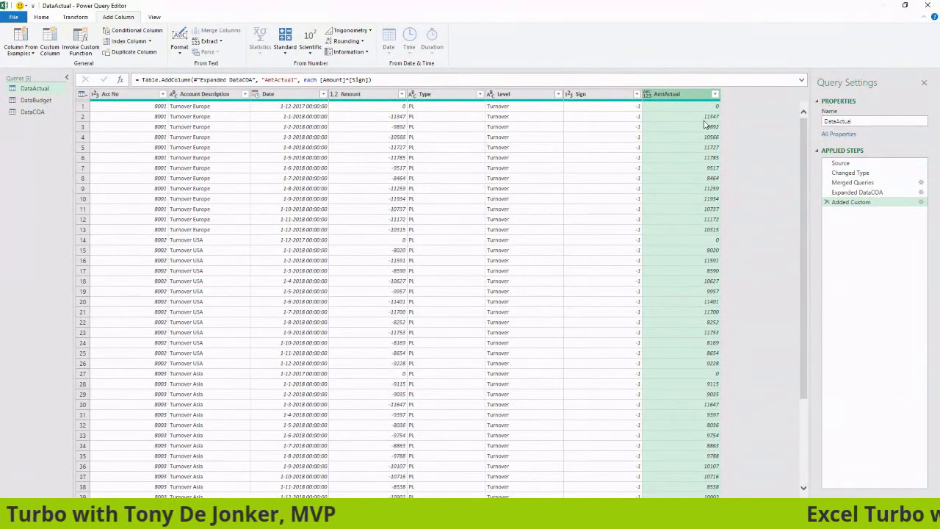
left_click(648, 94)
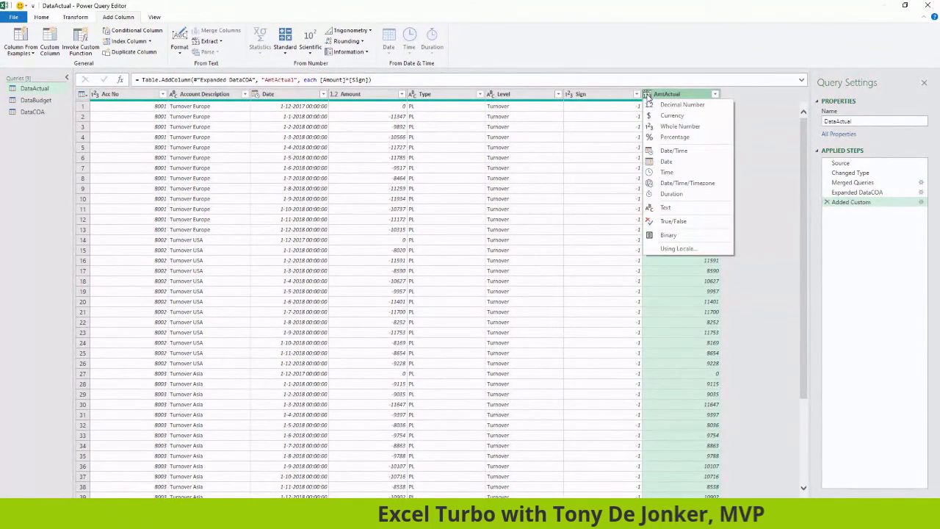
left_click(661, 105)
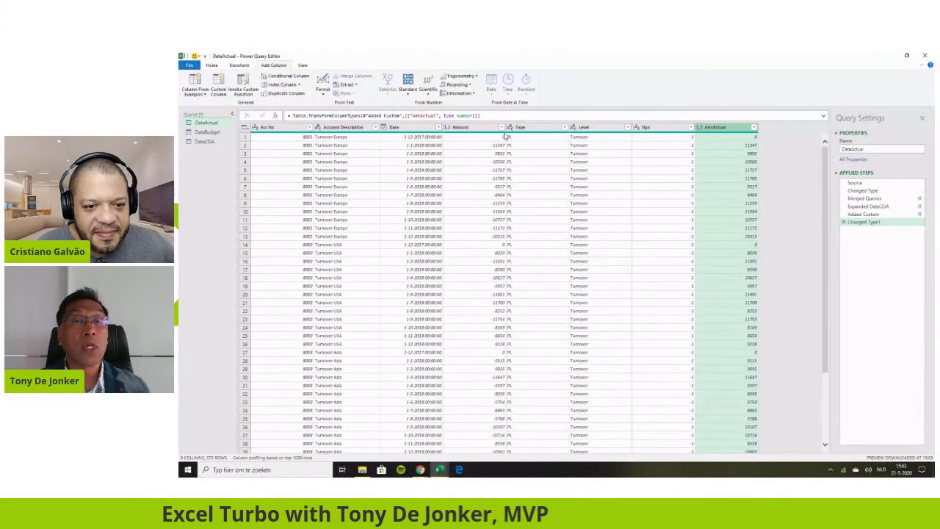
Keep only the Date, Type, Level and AmtActual columns in DataActual and remove all other columns
left_click(417, 129)
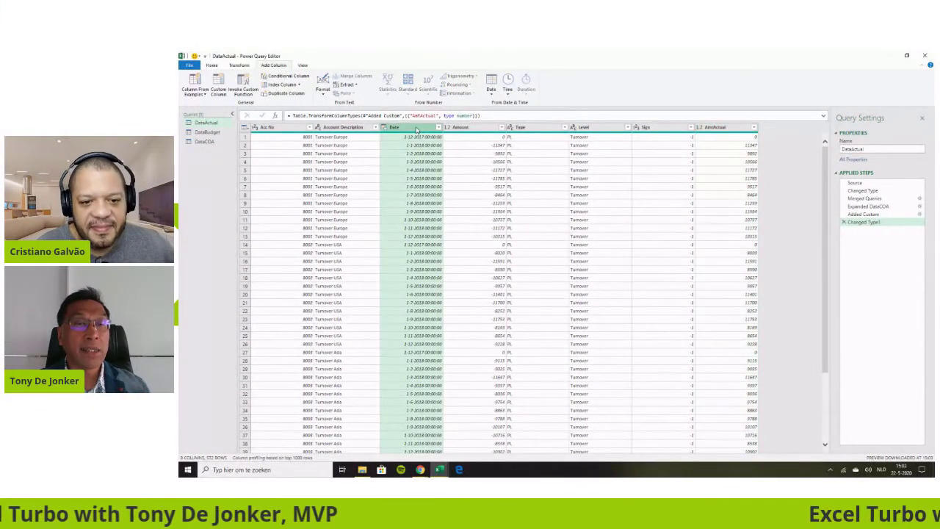
left_click(534, 129, "ctrl")
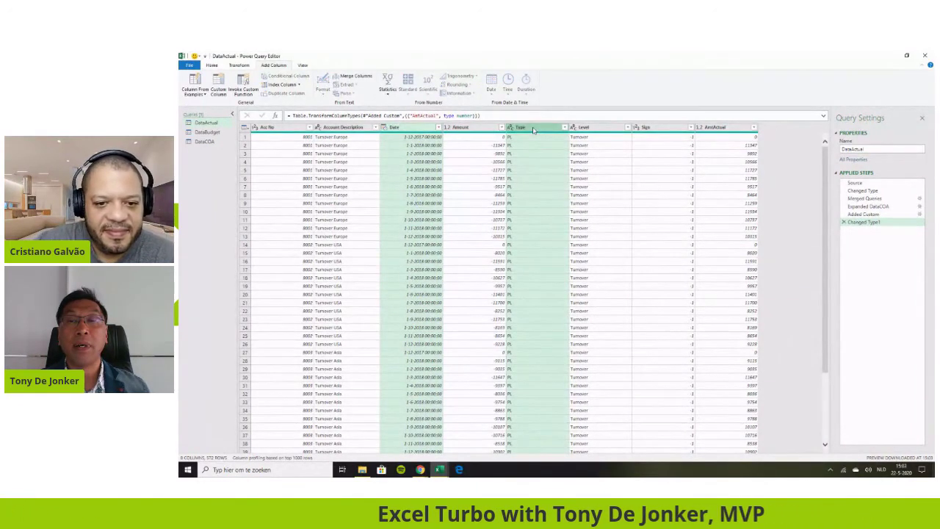
left_click(600, 129, "ctrl")
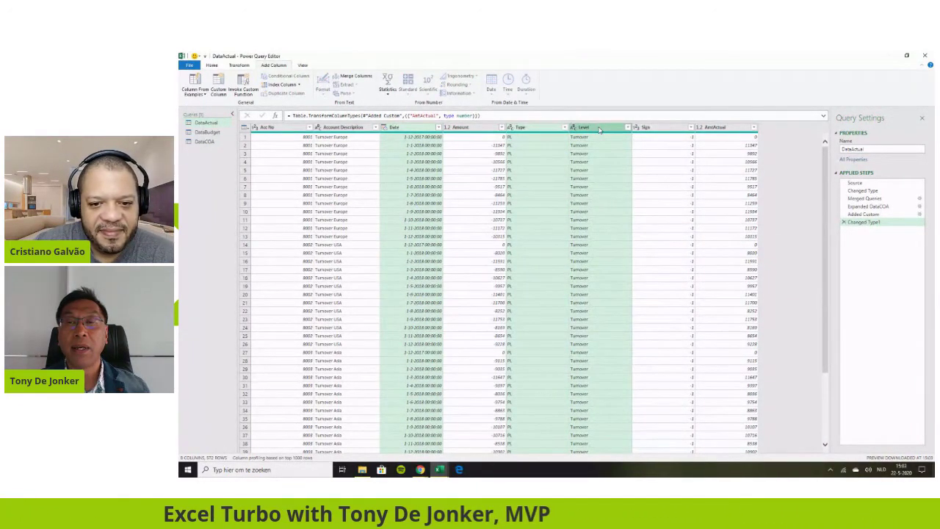
left_click(716, 129, "ctrl")
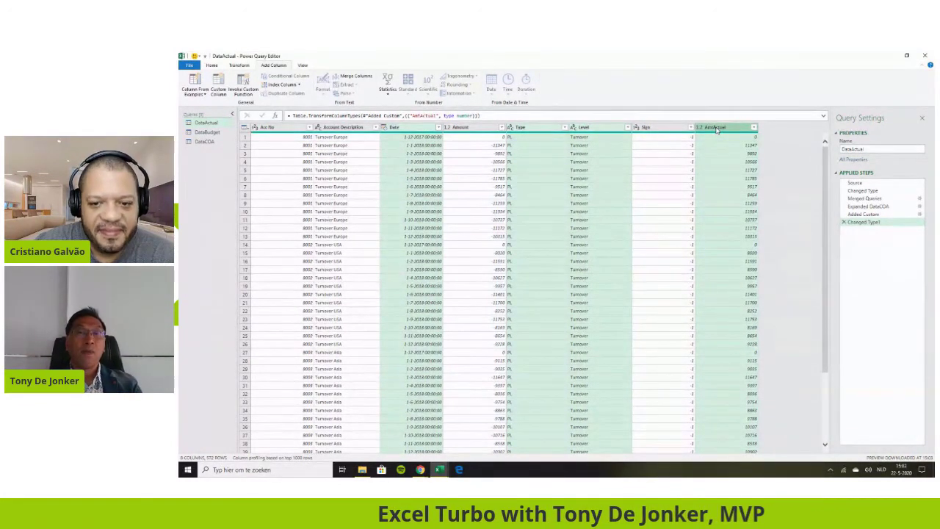
right_click(716, 128)
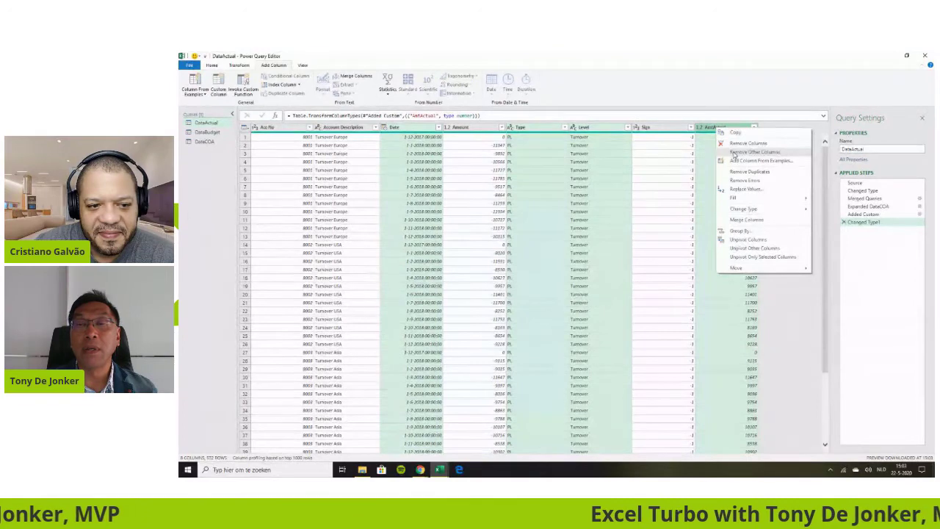
left_click(733, 152)
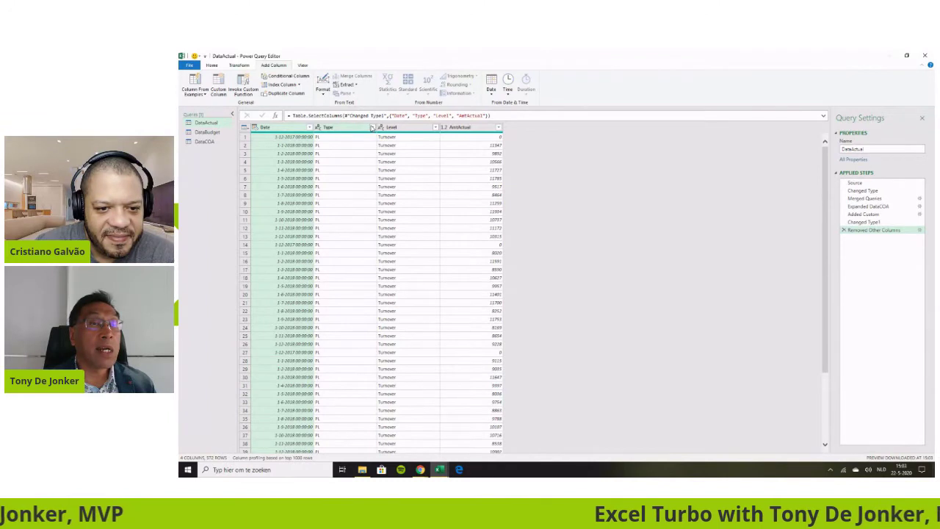
Filter the Type column to PL rows only by excluding BS, and remove the Type column
left_click(372, 128)
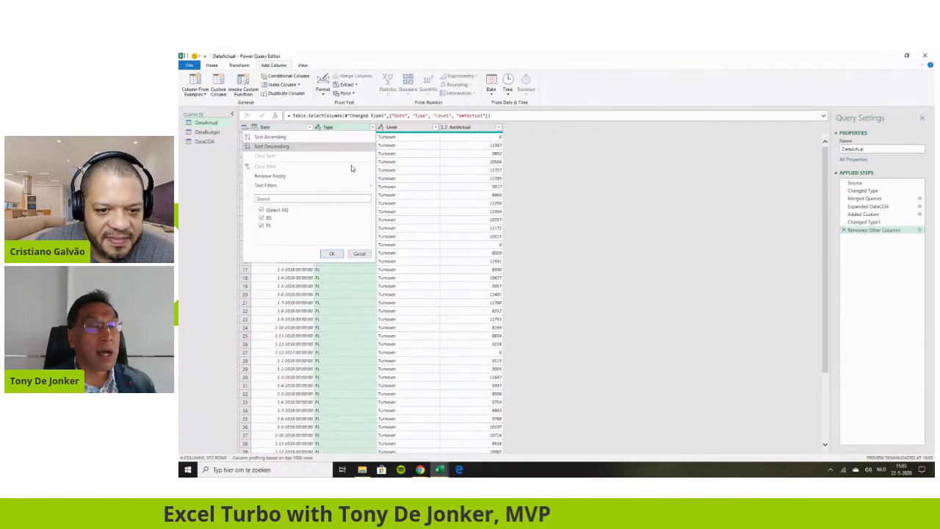
left_click(262, 218)
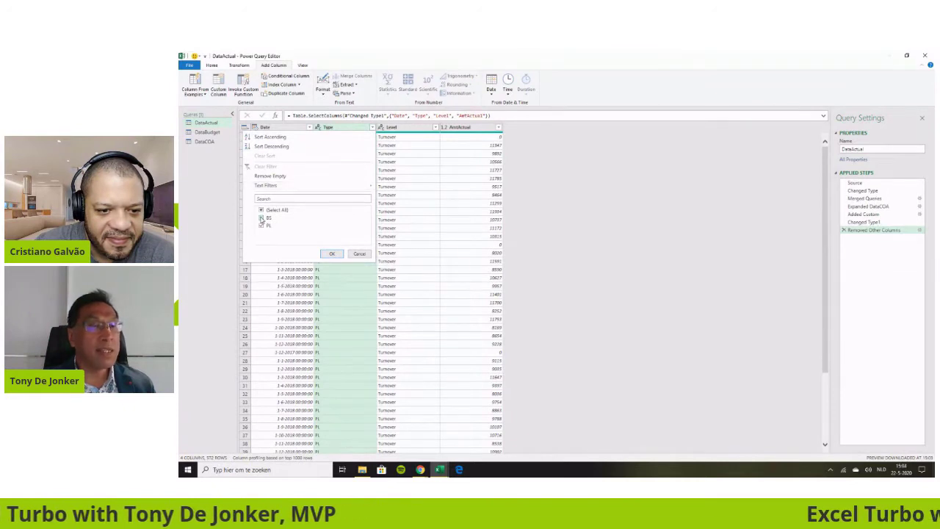
left_click(330, 254)
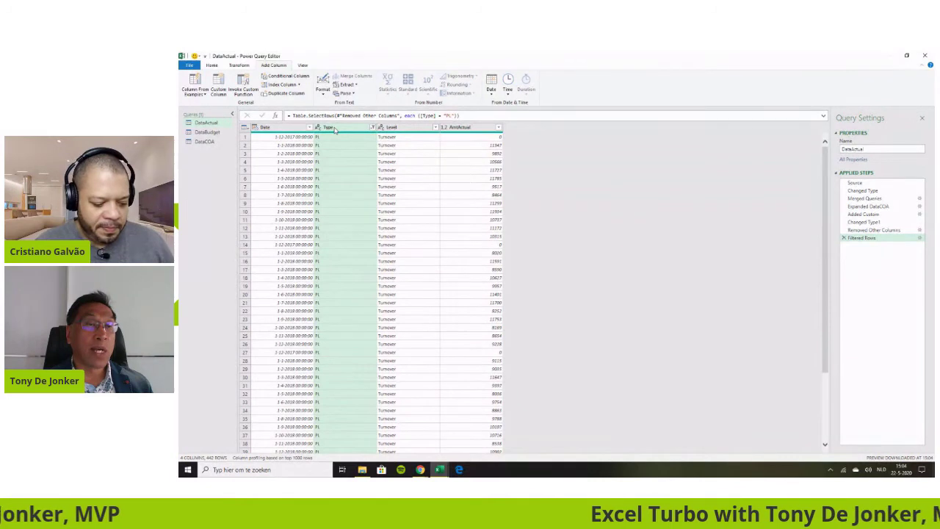
right_click(335, 130)
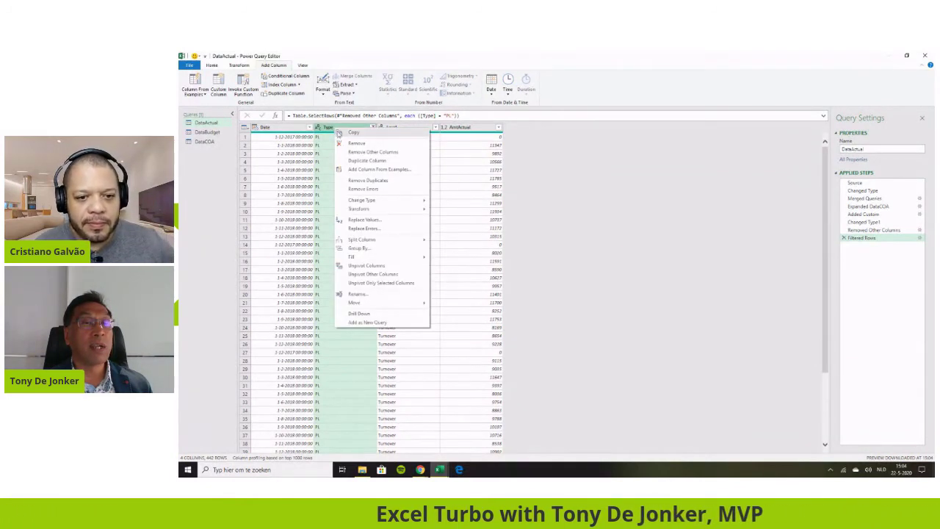
left_click(346, 142)
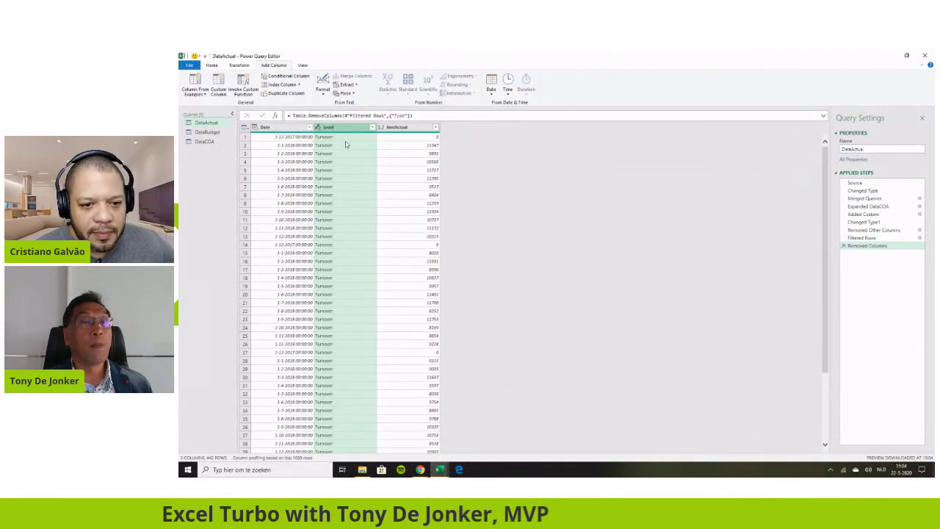
Move the Level column in front of Date and change the Date column's data type to Date
left_click_drag(345, 130, 272, 133)
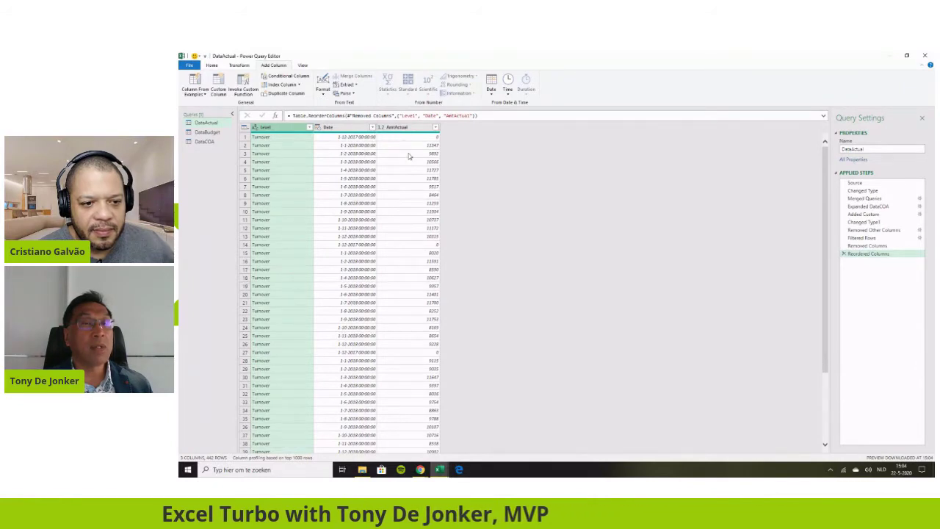
left_click(318, 127)
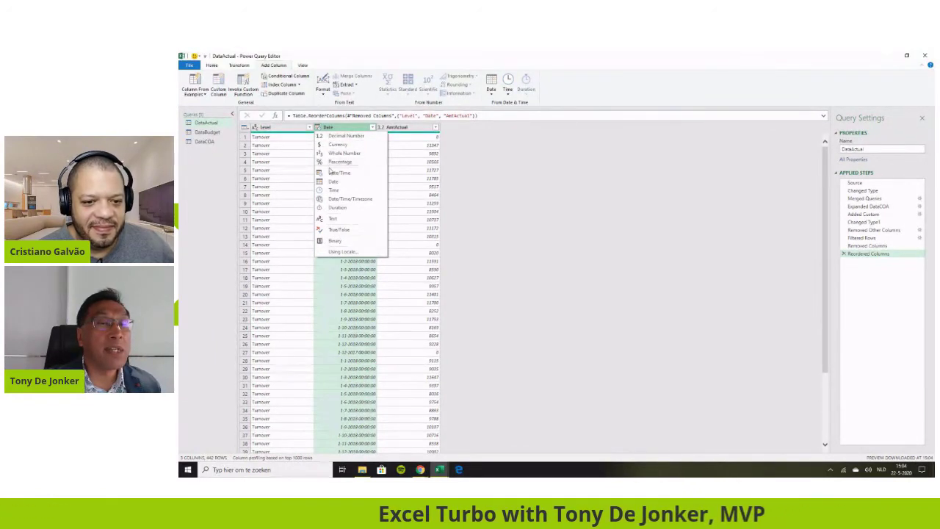
left_click(334, 180)
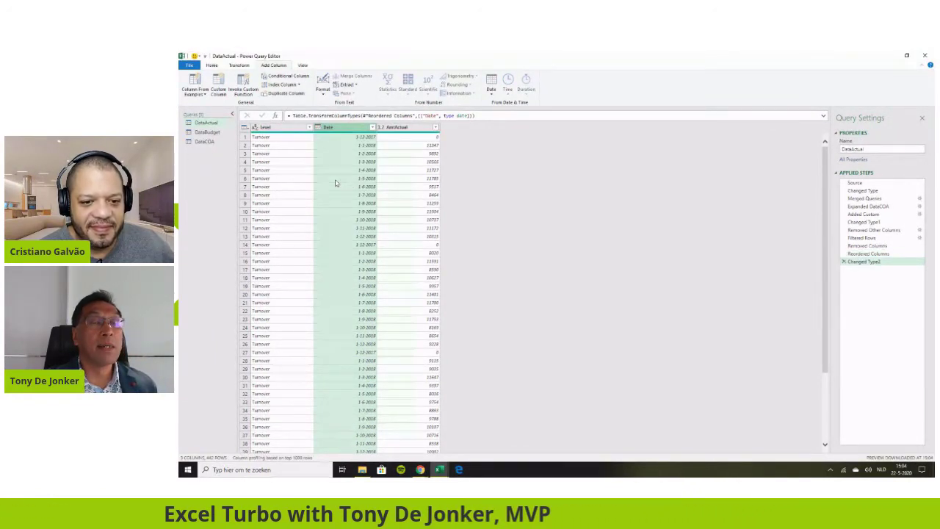
Rename the AmtActual column as Amount
double_click(401, 128)
type("A")
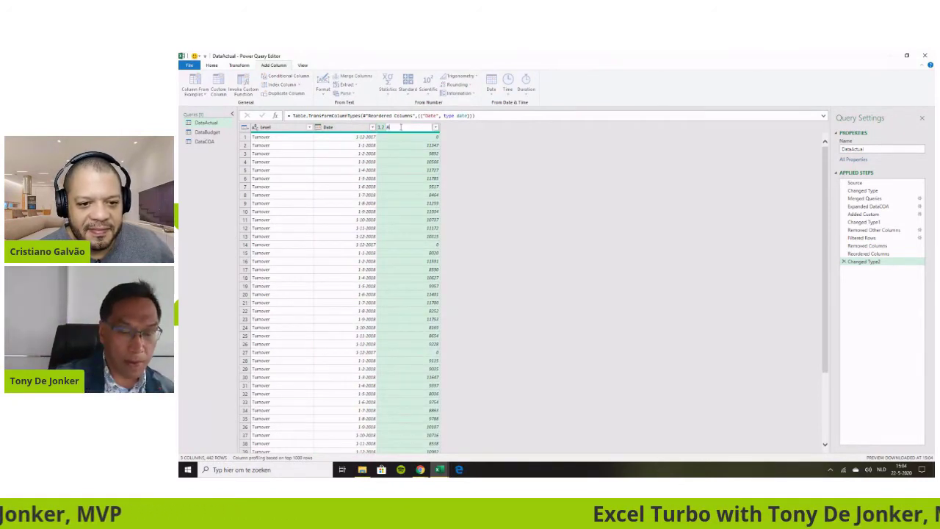
type("mount")
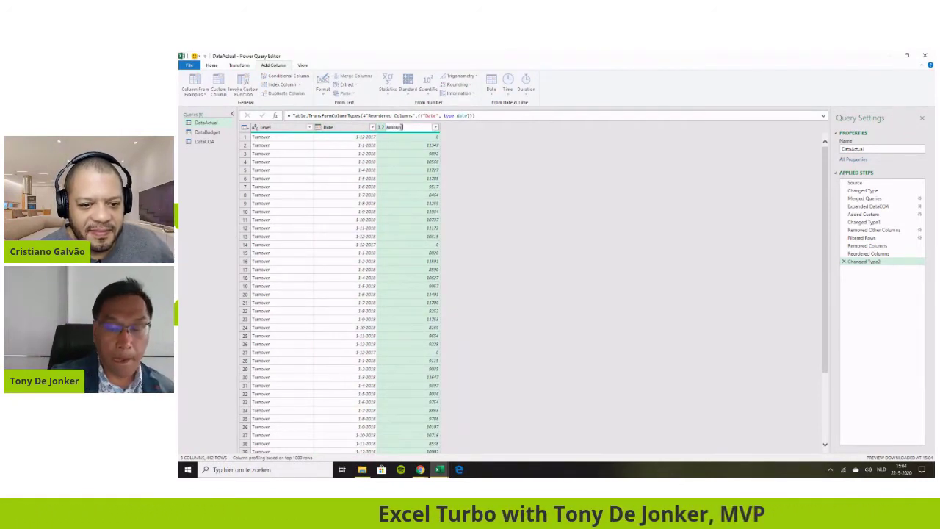
key("Return")
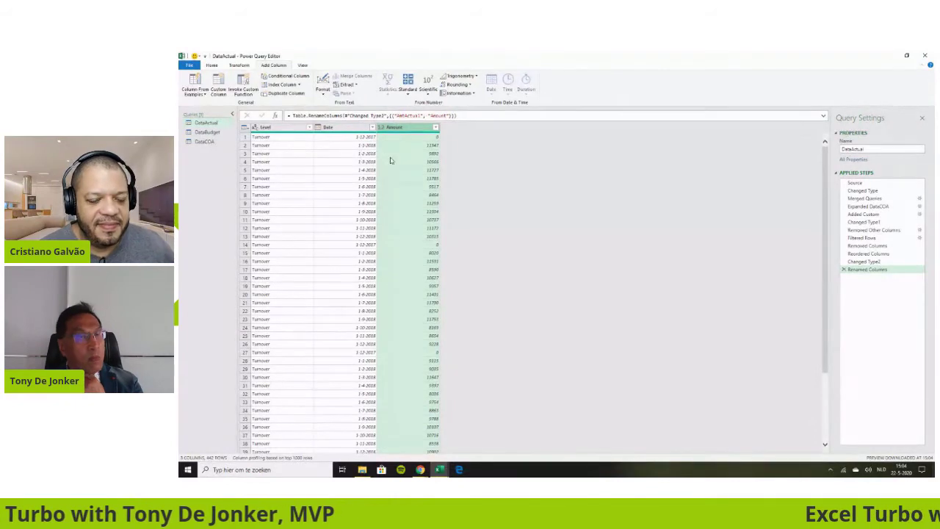
Compare DataBudget with DataActual, and unpivot all month columns of DataBudget, keeping Level as the fixed column
left_click(209, 132)
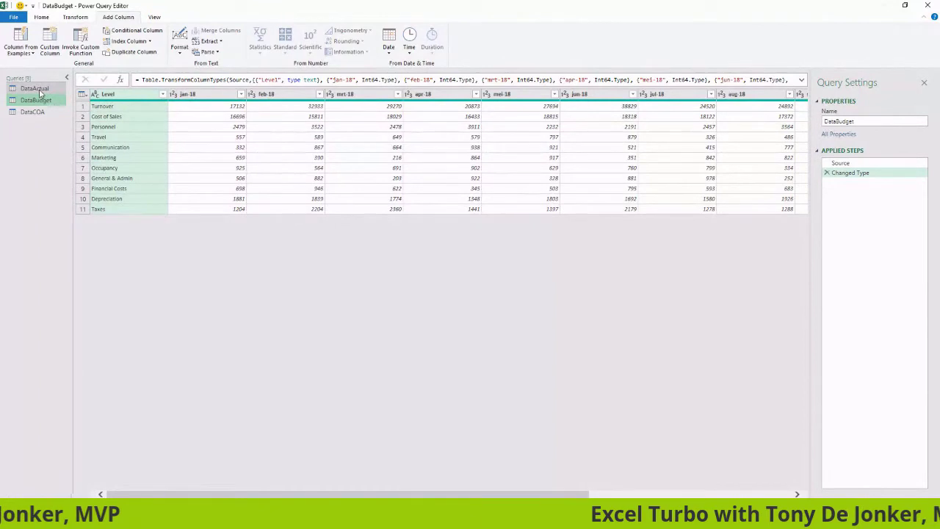
left_click(40, 92)
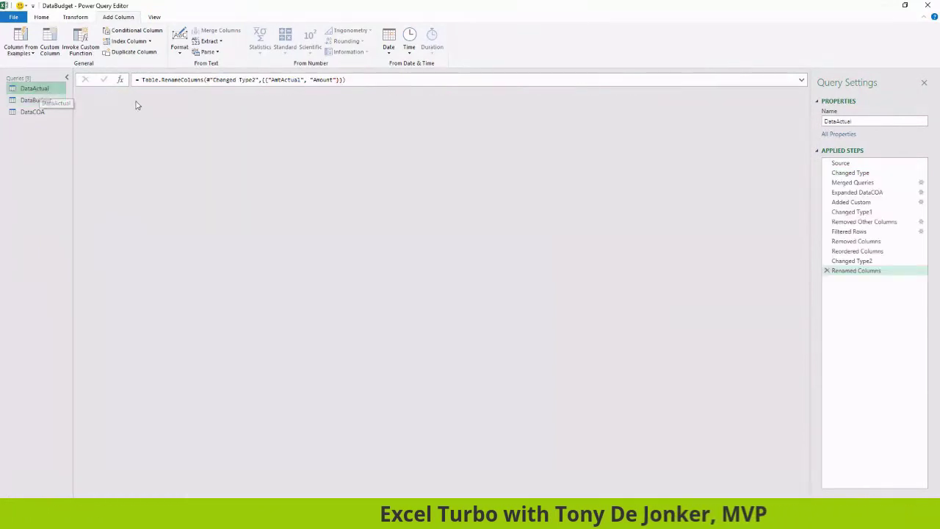
left_click(45, 102)
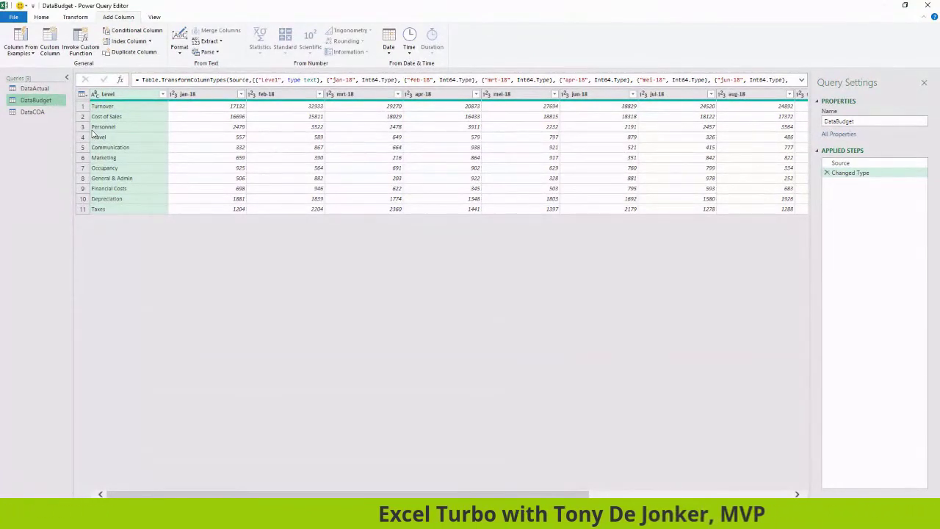
right_click(133, 96)
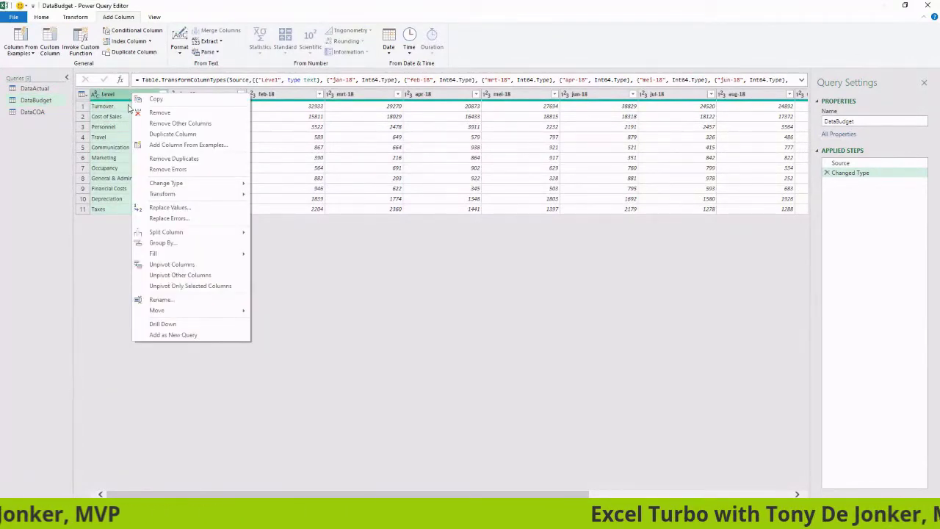
left_click(159, 276)
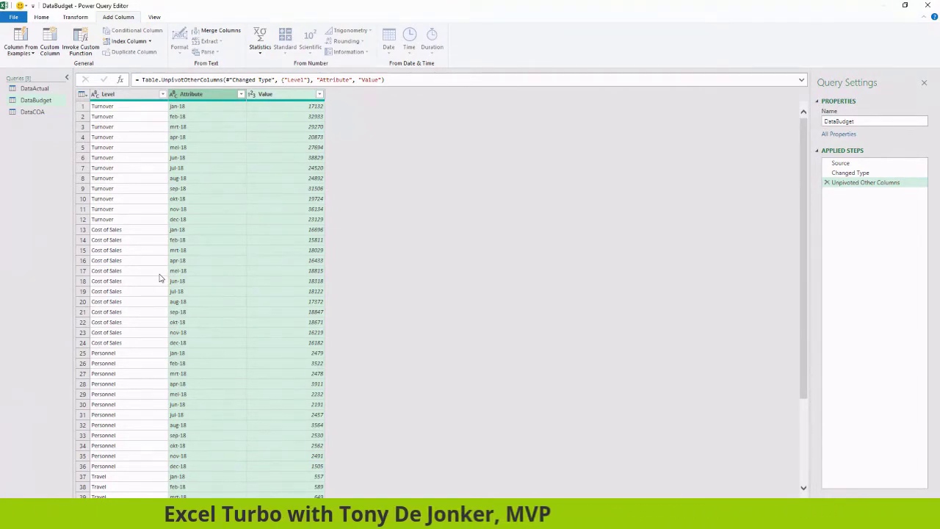
Rename the Attribute column of DataBudget as Date
double_click(191, 94)
type("Date")
key("Return")
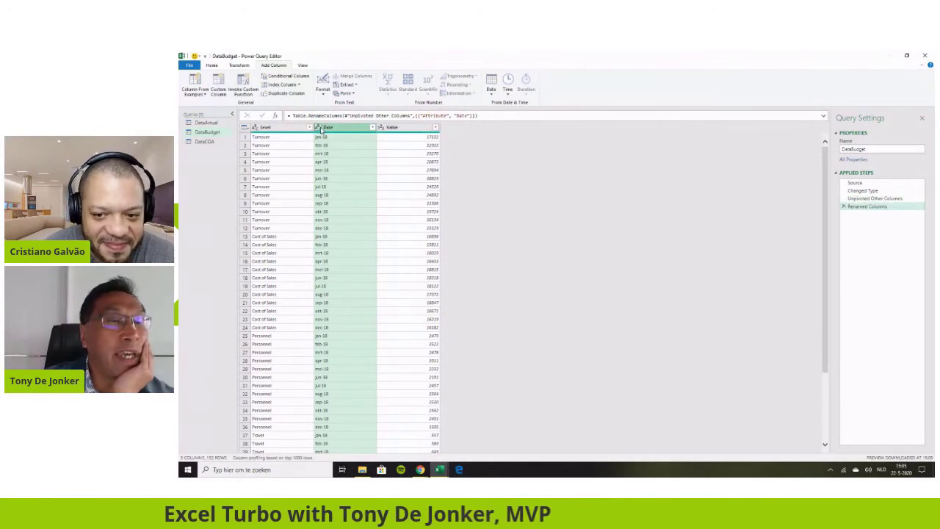
In DataBudget, change the Date column's data type to Date and rename the Value column as Amount
left_click(320, 129)
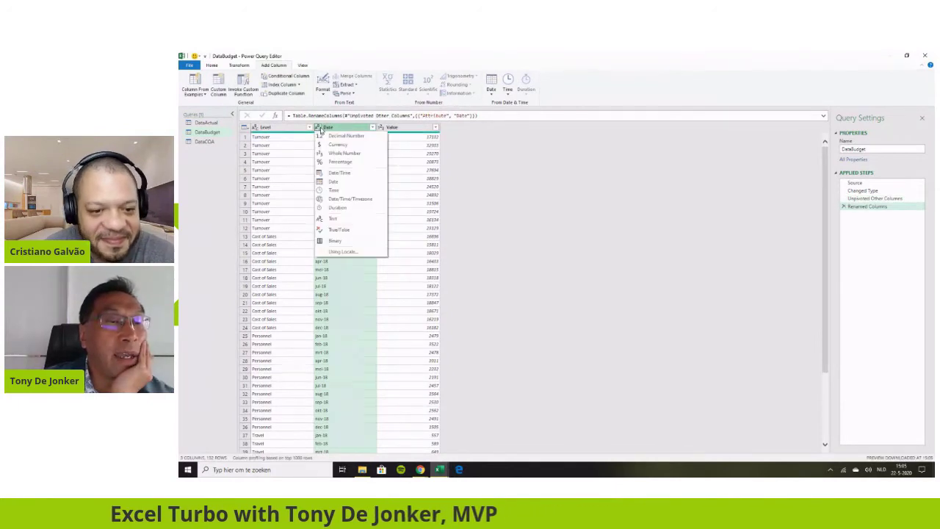
left_click(333, 182)
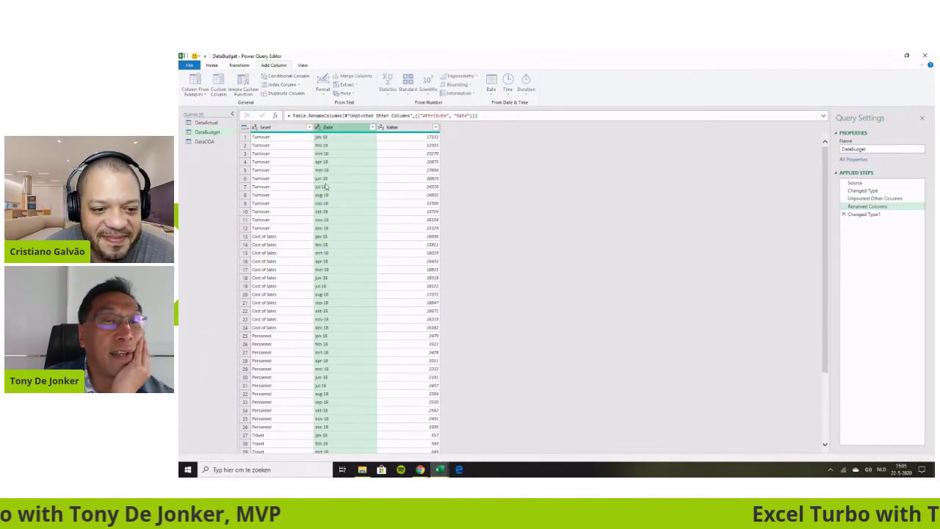
double_click(393, 127)
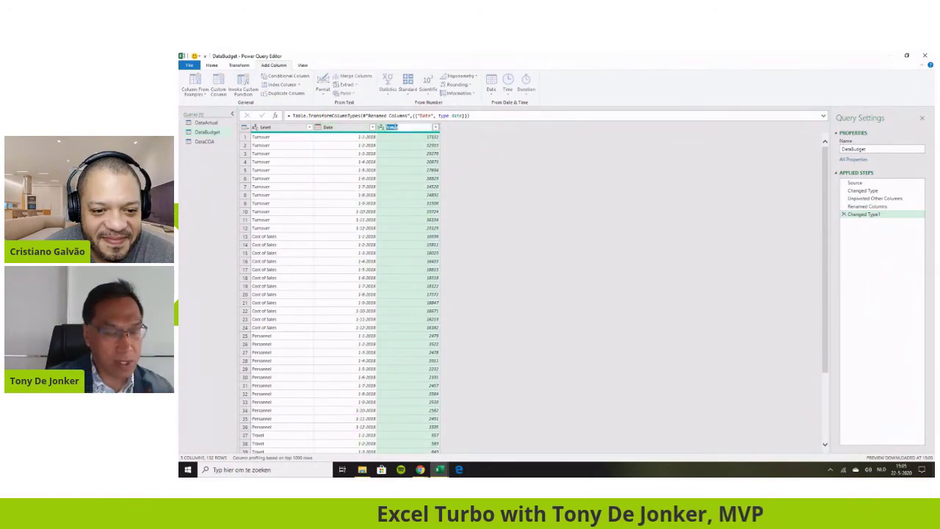
type("Amount")
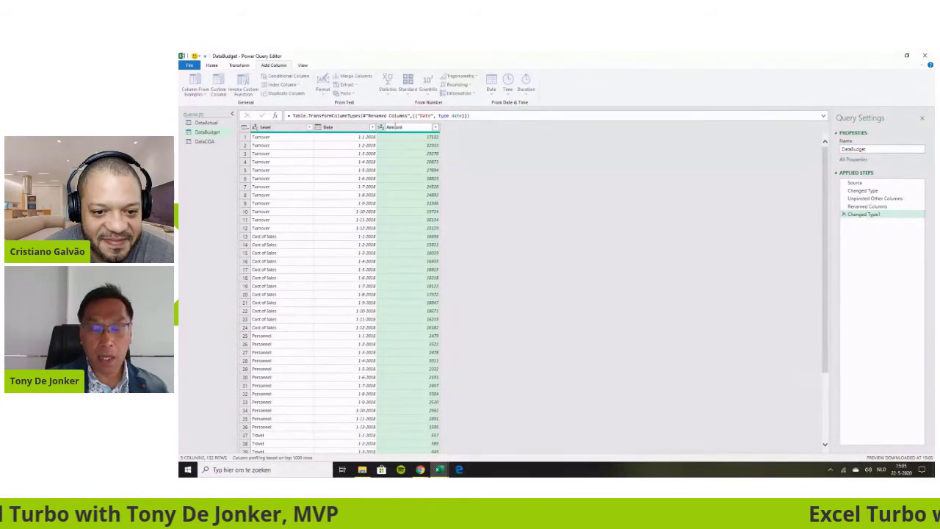
key("Return")
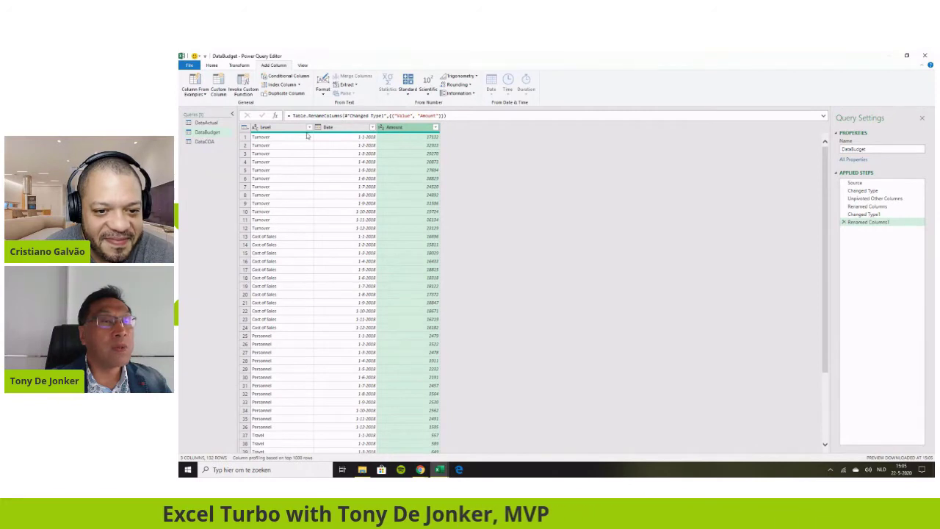
Add a custom column named Type with the formula "Actual" to DataActual and set its data type to Text
left_click(206, 122)
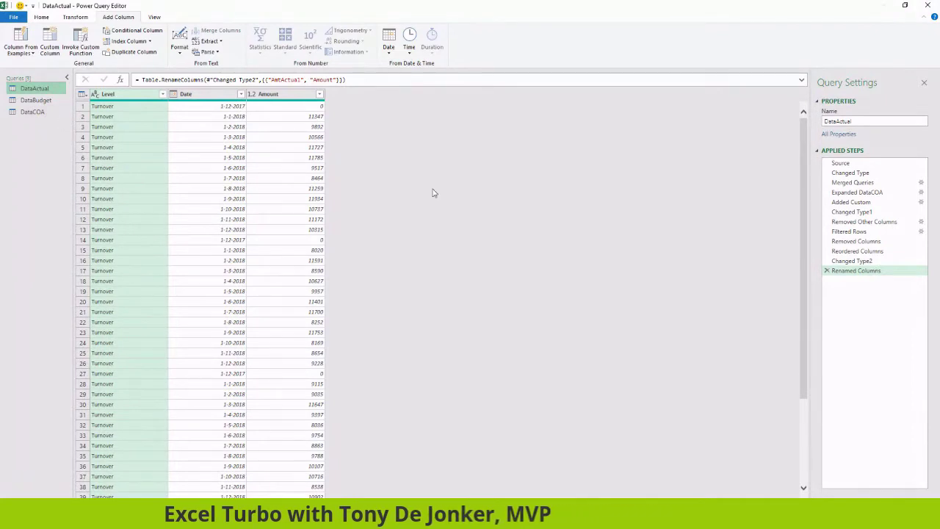
left_click(49, 46)
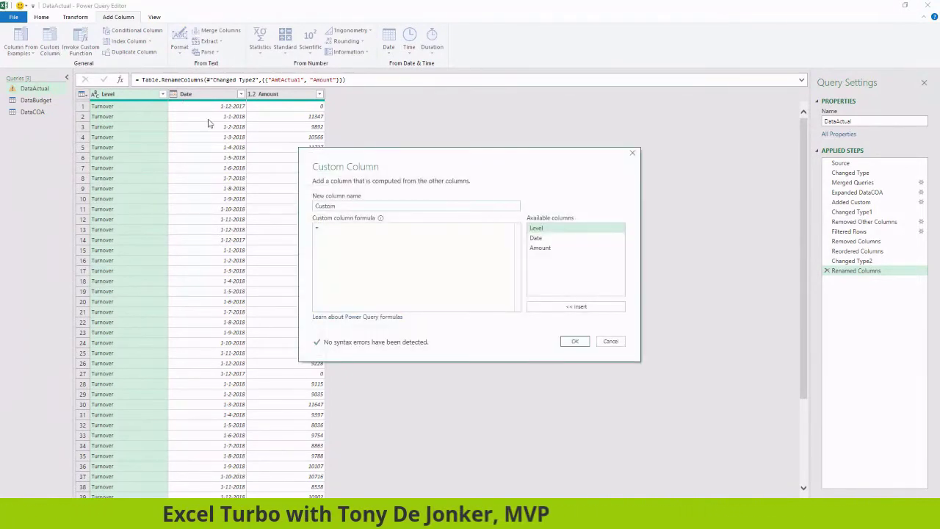
double_click(326, 207)
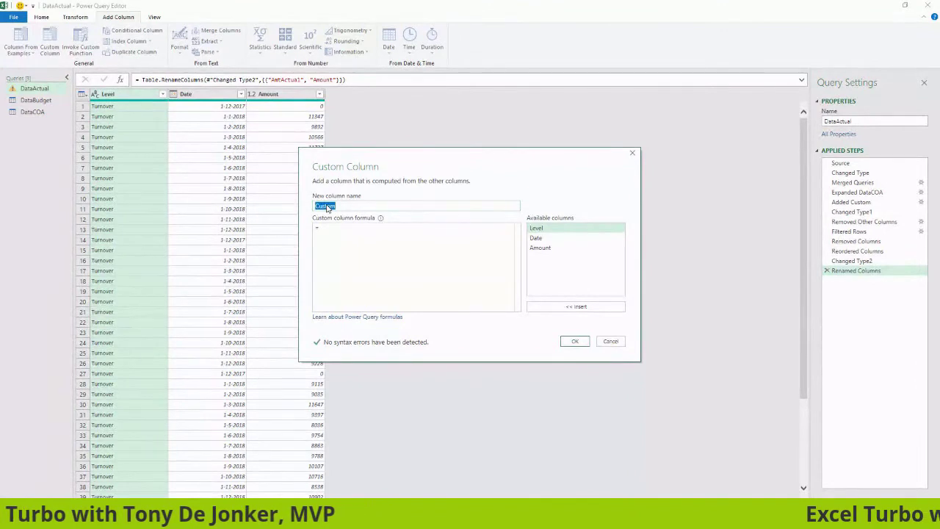
type("Type")
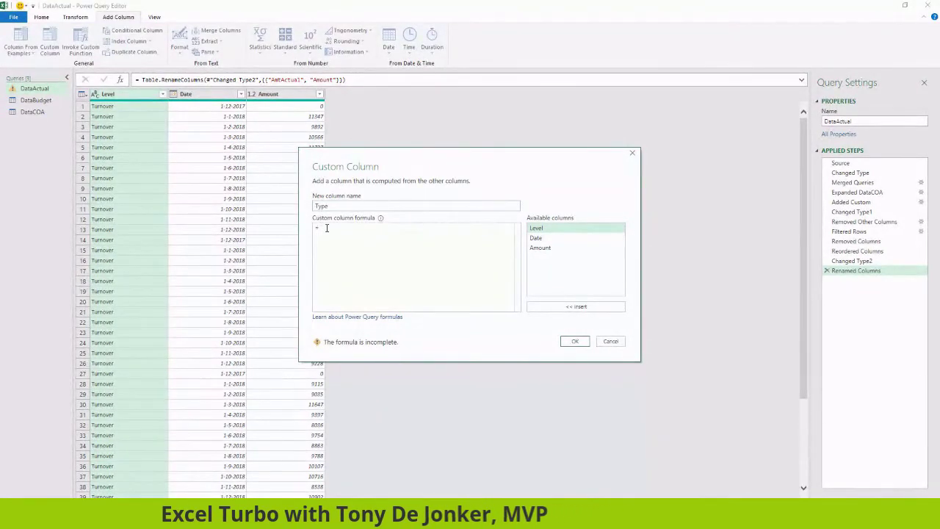
type("\"")
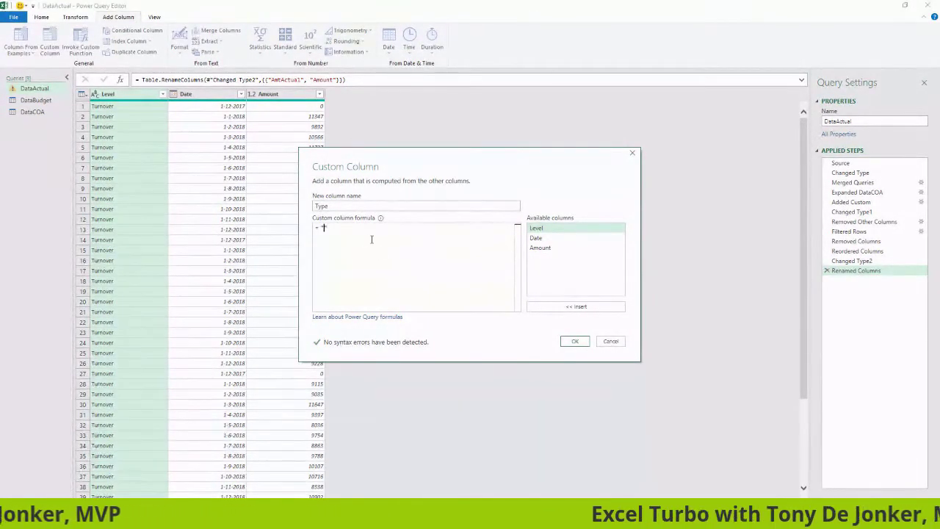
type("Actual\"")
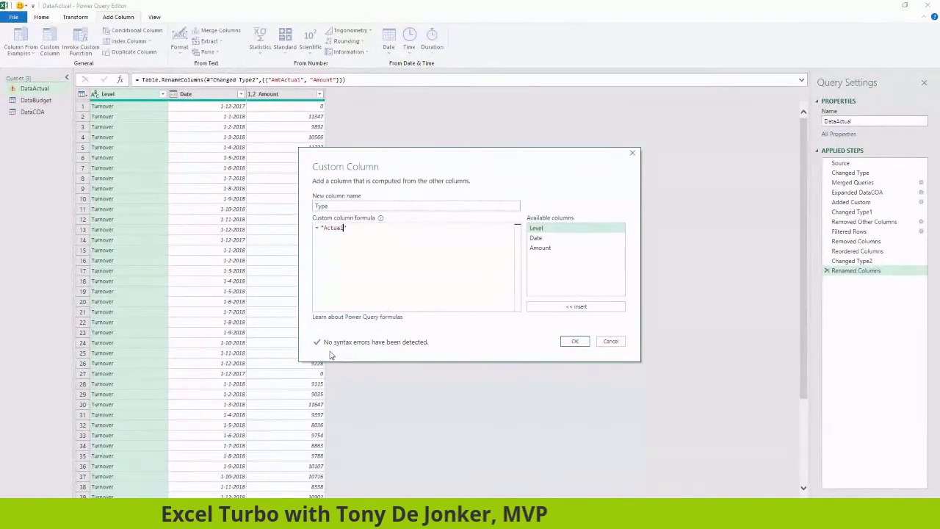
left_click(571, 341)
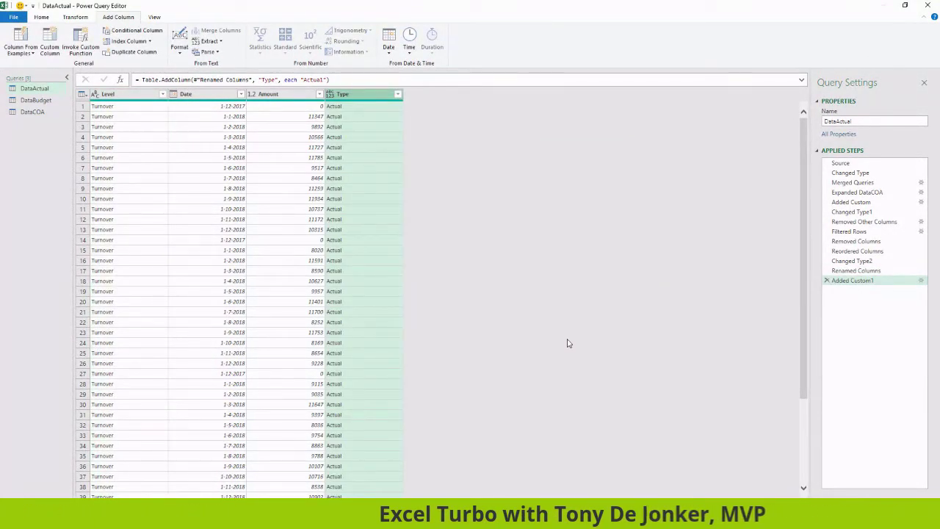
left_click(330, 95)
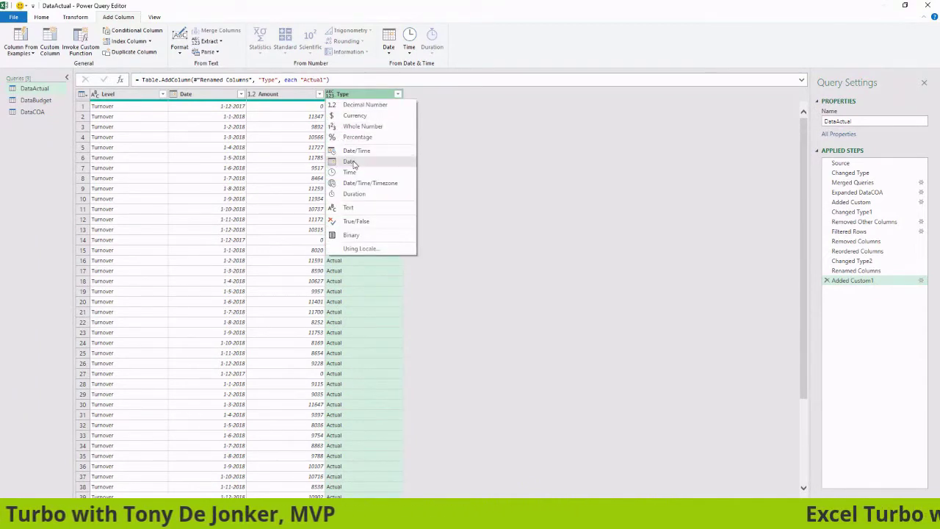
left_click(351, 209)
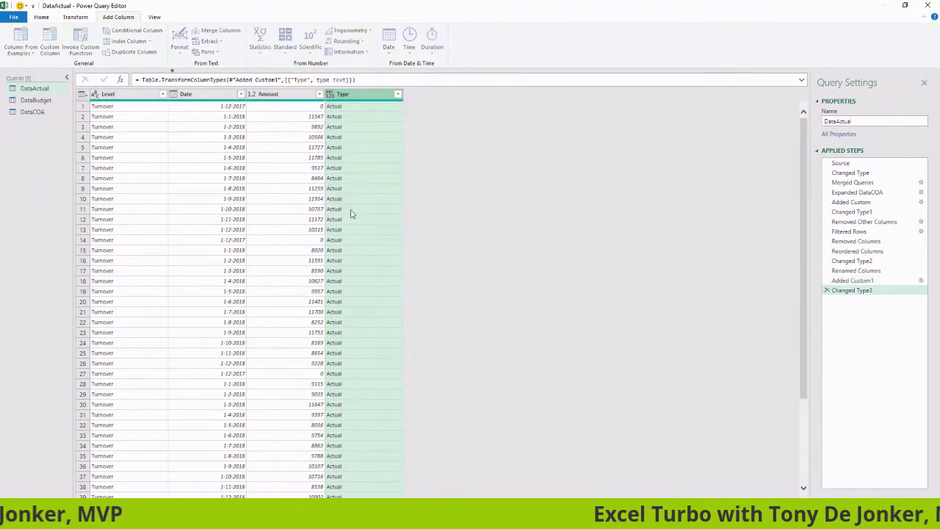
Add a custom column named Type with the formula "Budget" to DataBudget and set its data type to Text
left_click(39, 102)
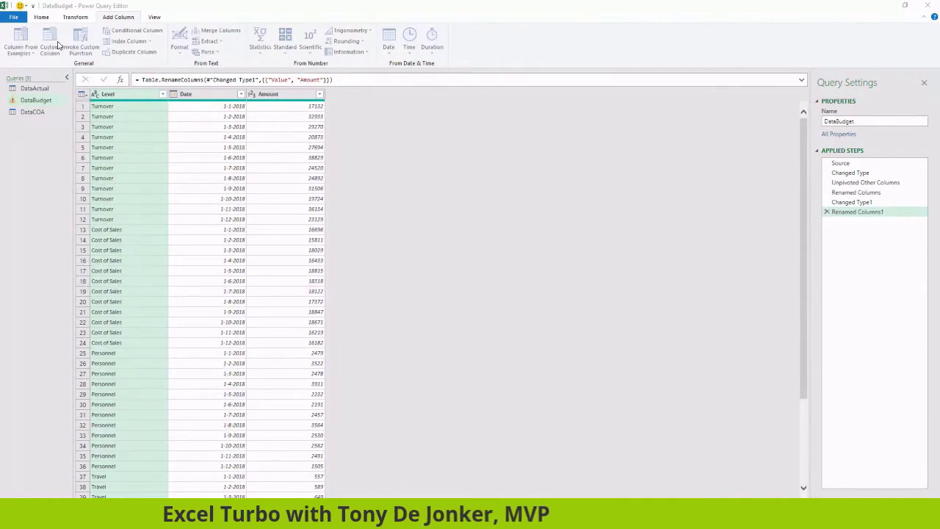
left_click(59, 46)
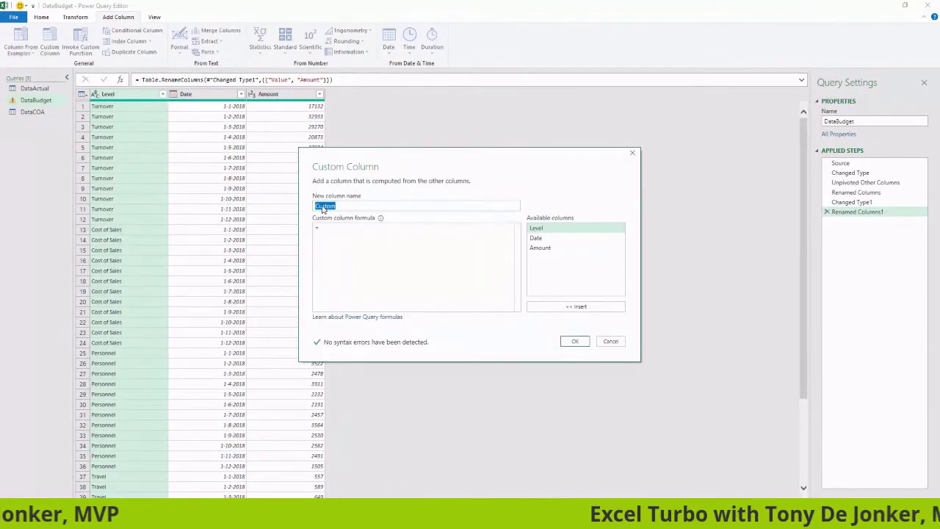
type("Type")
left_click(326, 226)
type("\"Budget")
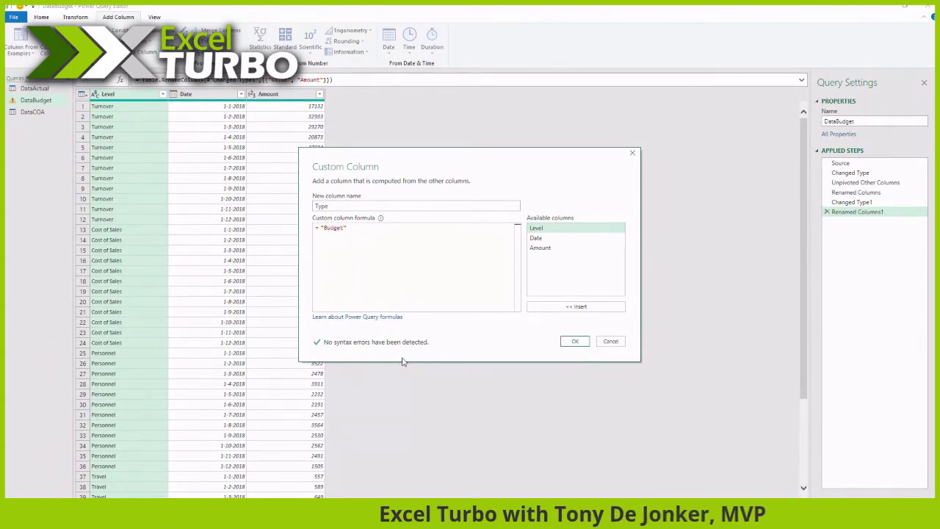
left_click(574, 341)
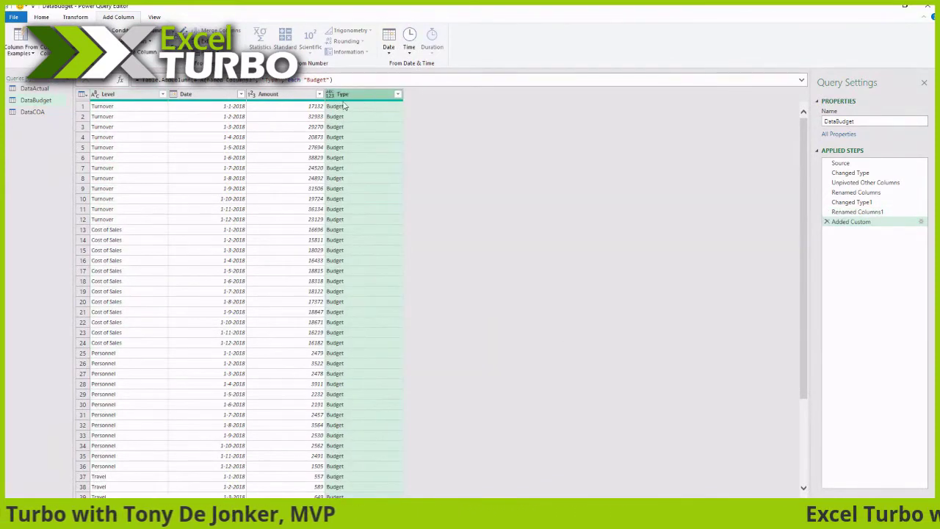
left_click(330, 96)
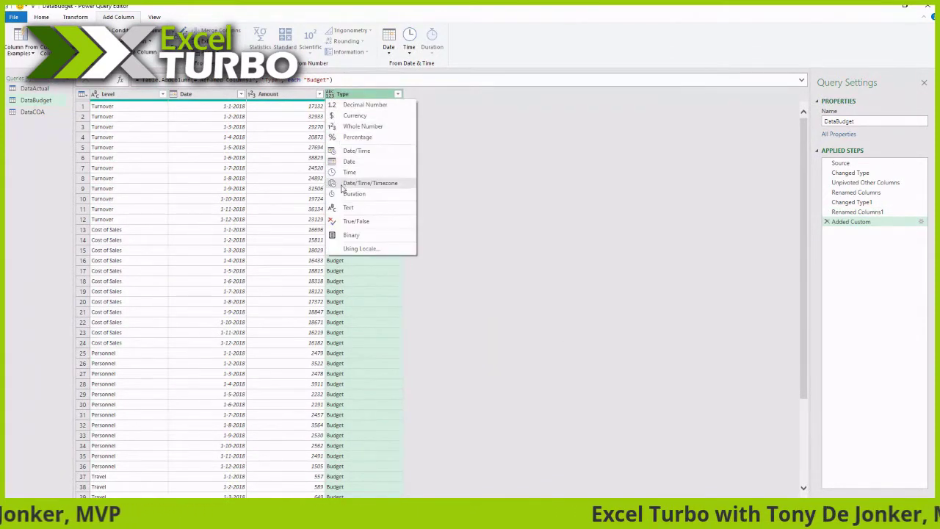
left_click(347, 207)
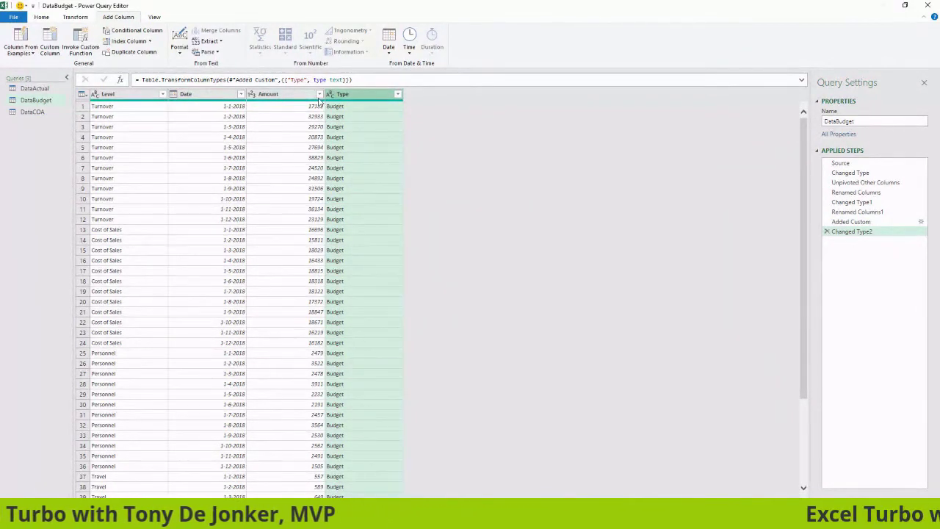
Append DataBudget to DataActual as a new query and check the values available in its Type column
left_click(37, 88)
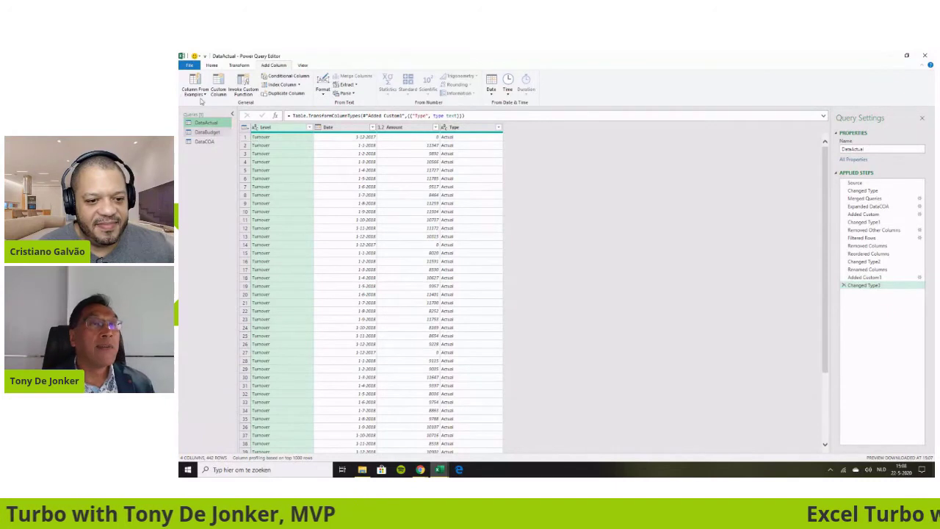
left_click(211, 65)
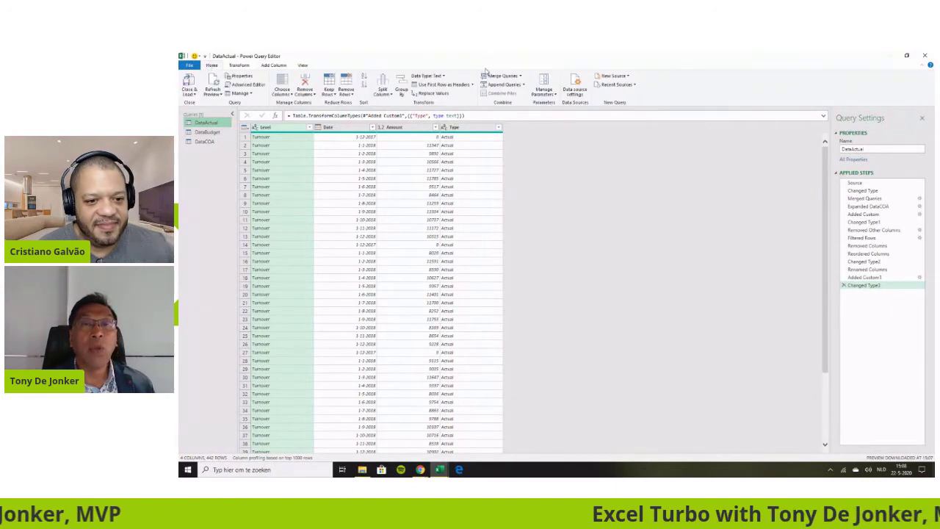
left_click(523, 85)
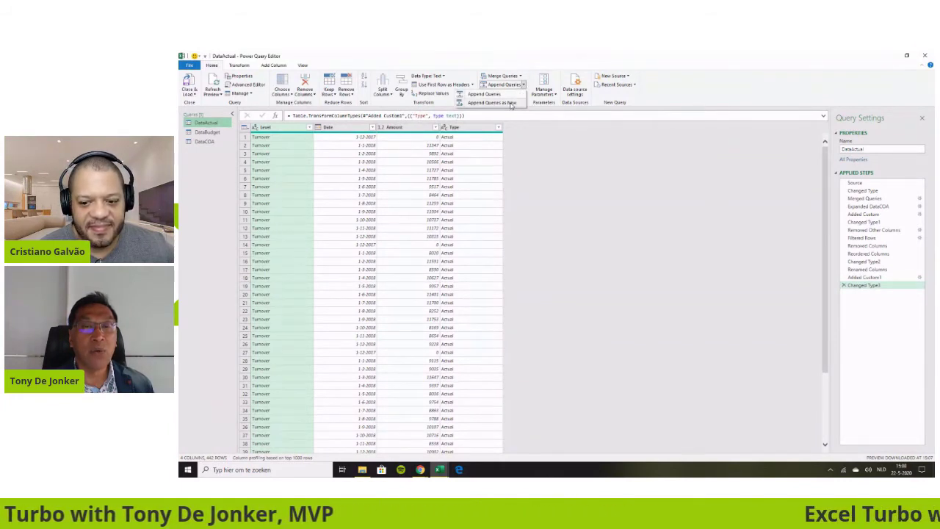
left_click(509, 103)
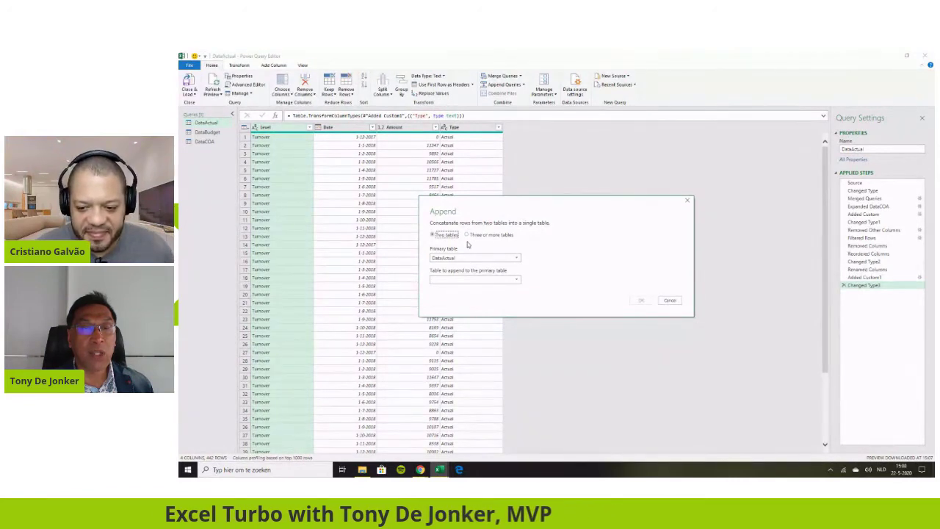
left_click(517, 280)
left_click(450, 297)
left_click(636, 302)
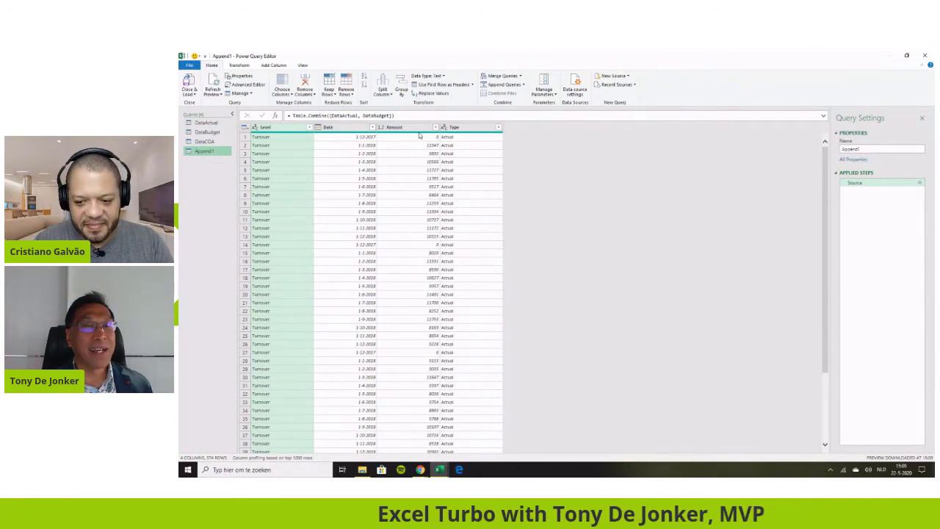
left_click(500, 127)
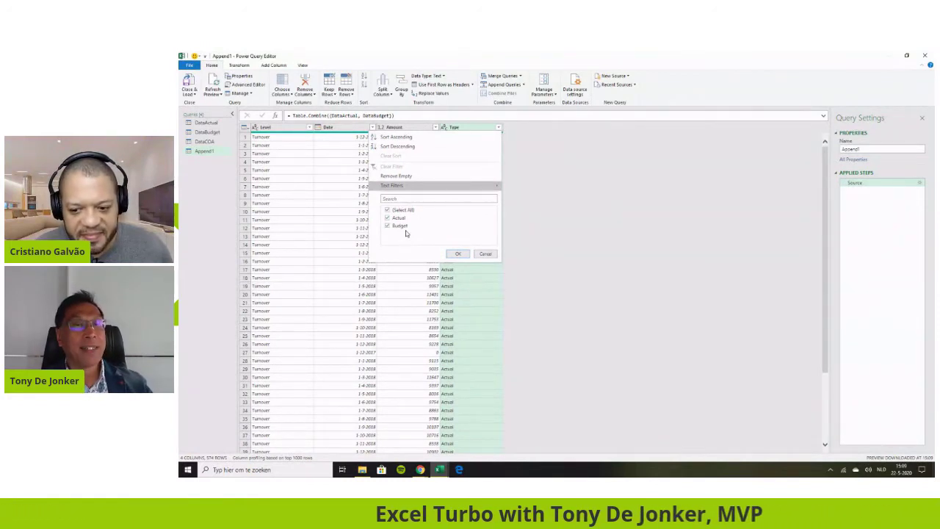
key("Escape")
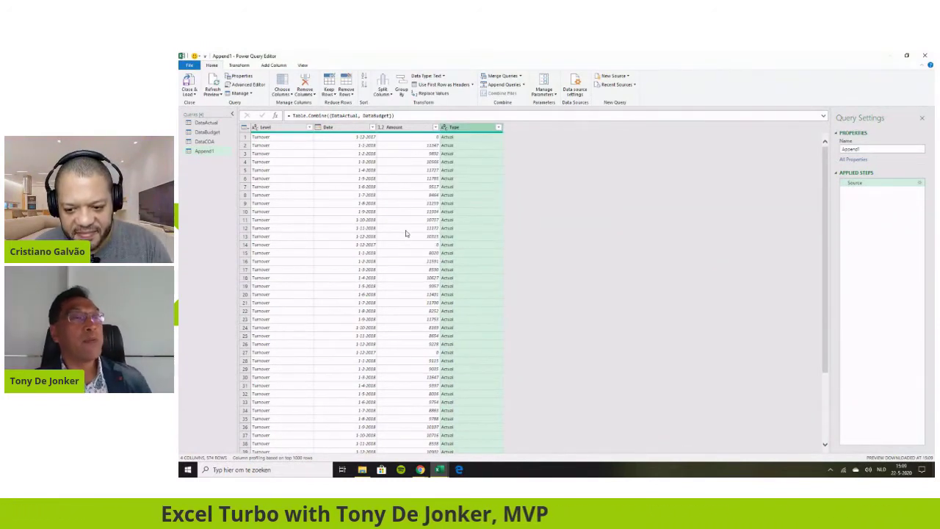
Rename the appended query as TotalData
double_click(852, 150)
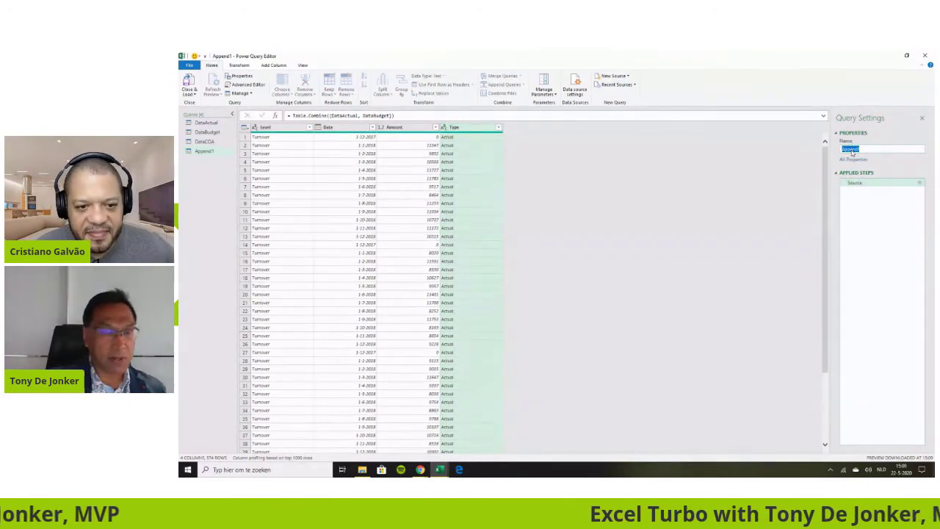
type("TotalData")
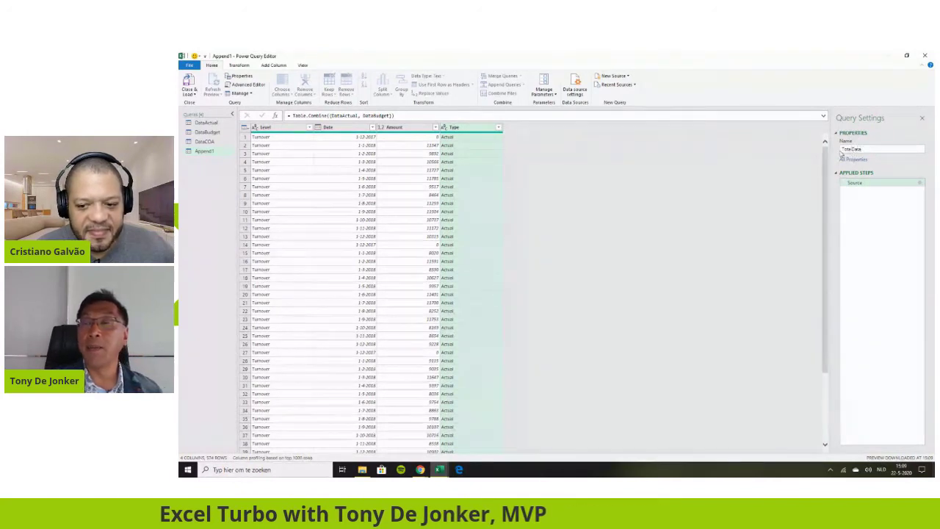
left_click(846, 174)
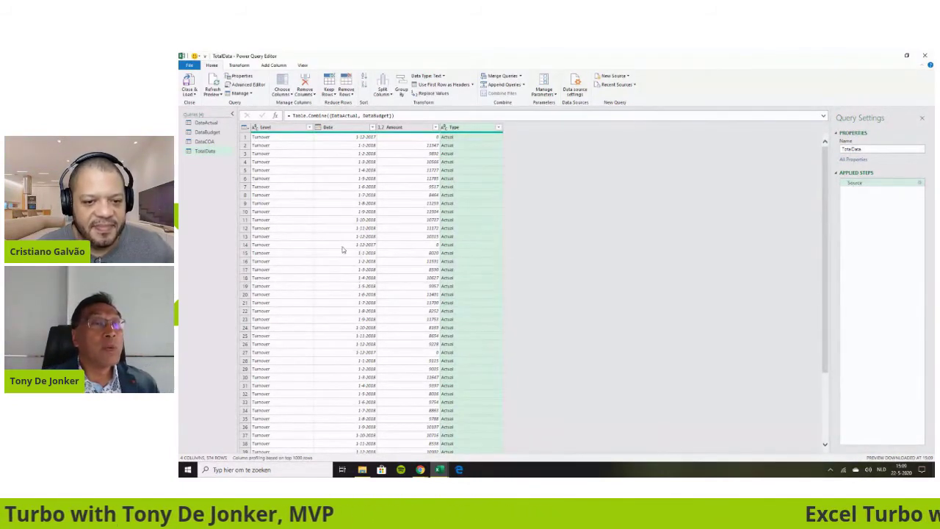
Close the query editor, loading the new queries as Only Create Connection, and select the TotalData query in the workbook
left_click(193, 96)
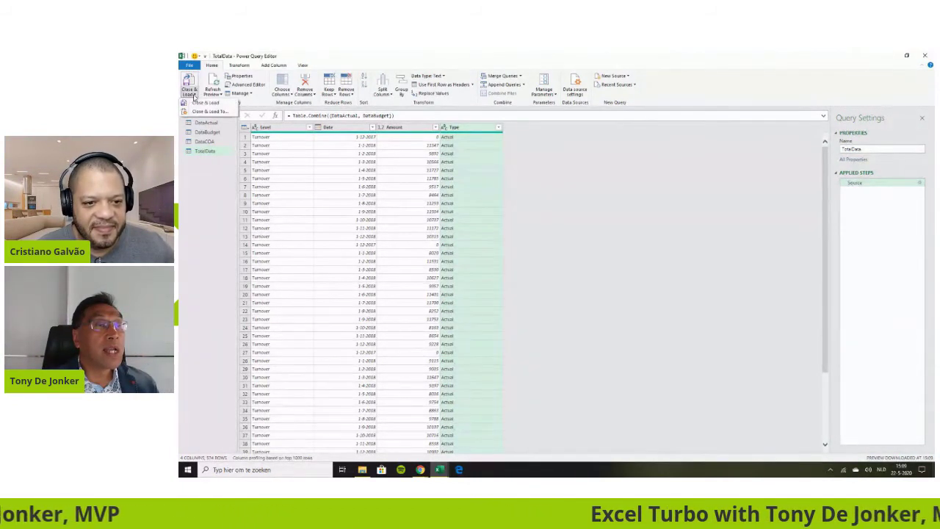
left_click(200, 102)
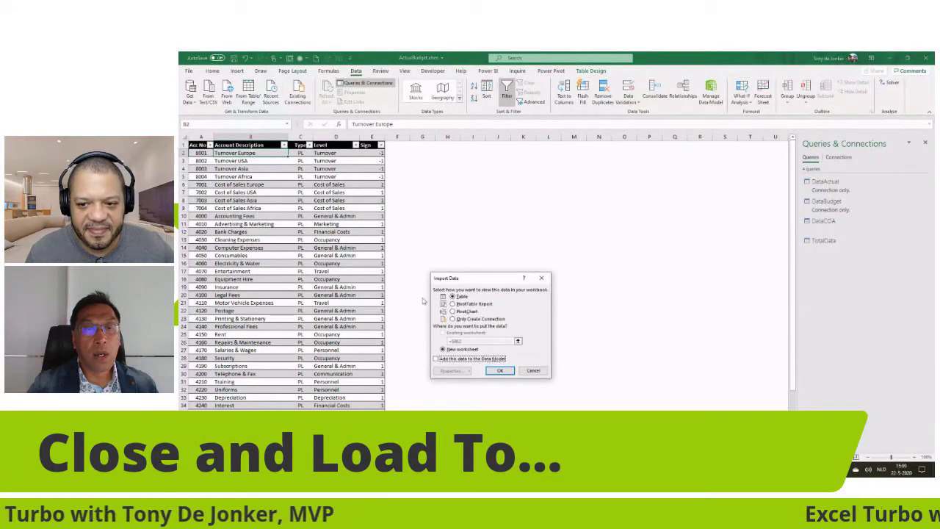
left_click(457, 320)
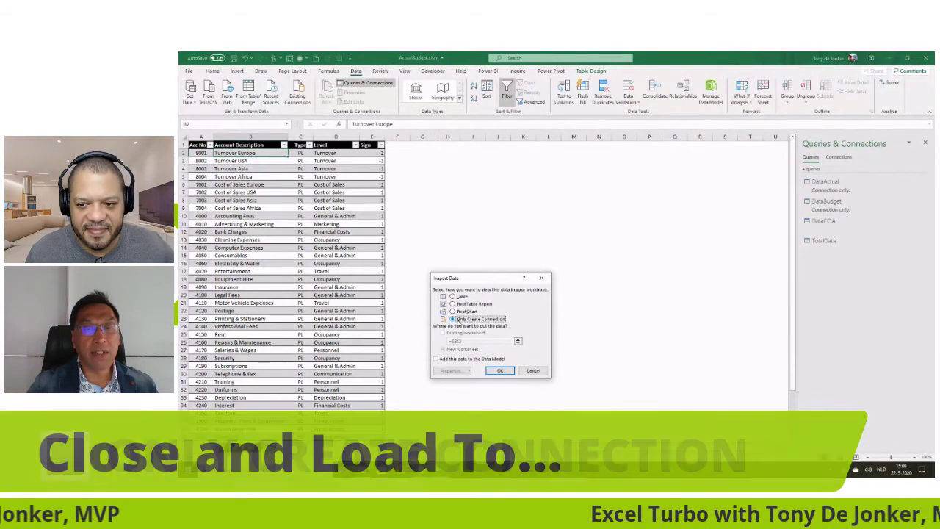
left_click(497, 370)
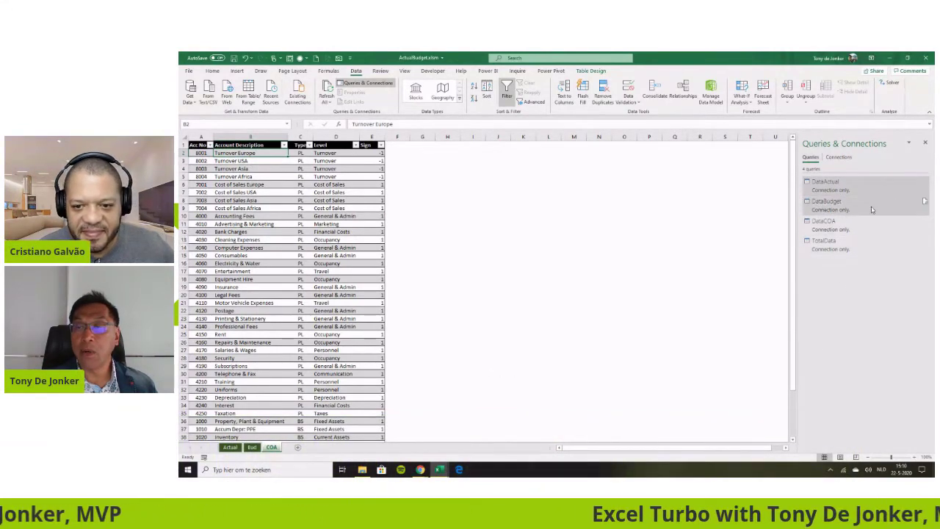
mouse_move(828, 254)
left_click(830, 251)
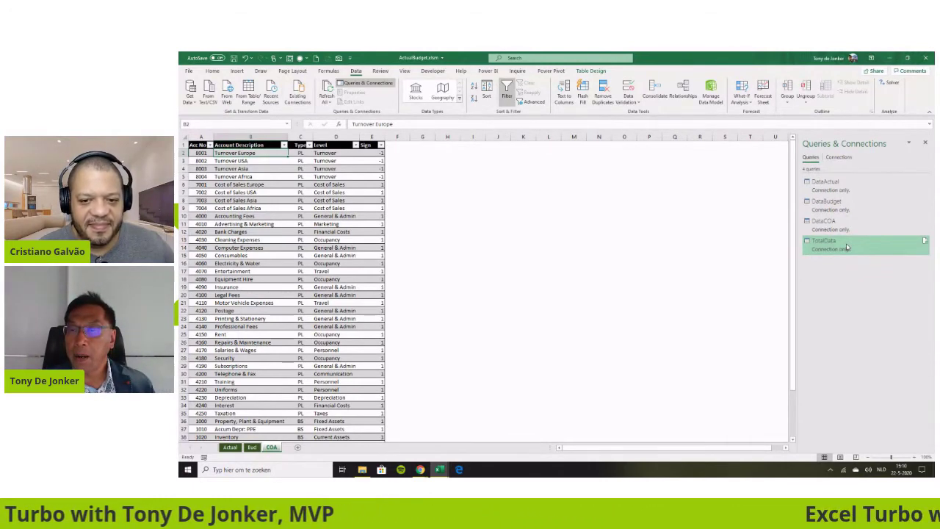
Load the TotalData query as a PivotTable Report on a new worksheet
right_click(846, 248)
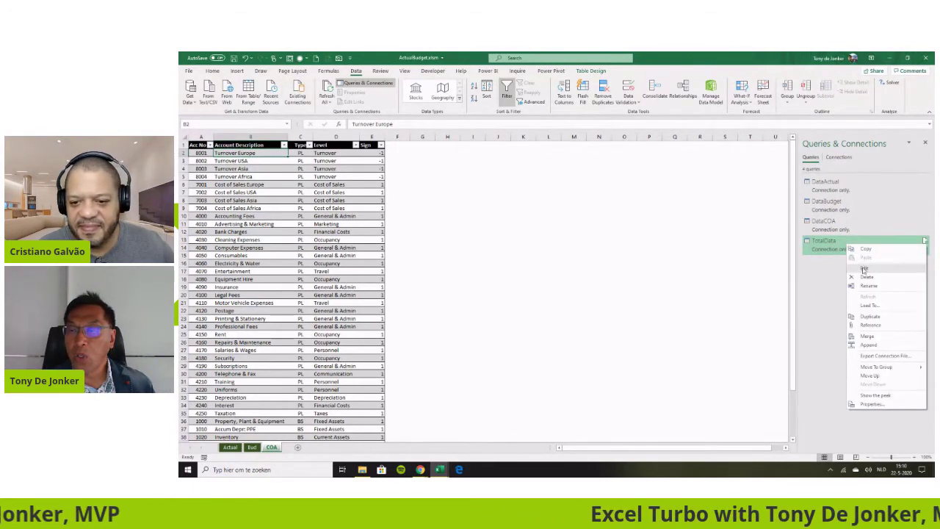
left_click(869, 305)
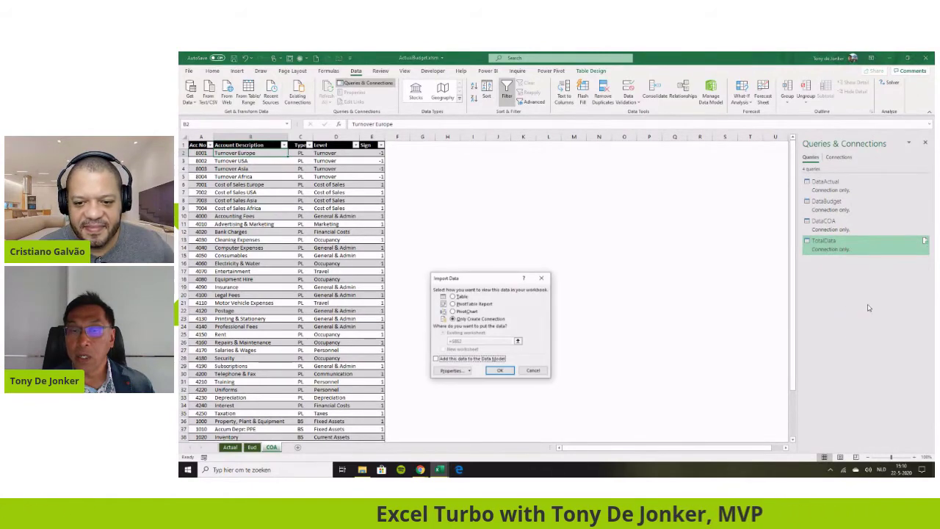
left_click(456, 304)
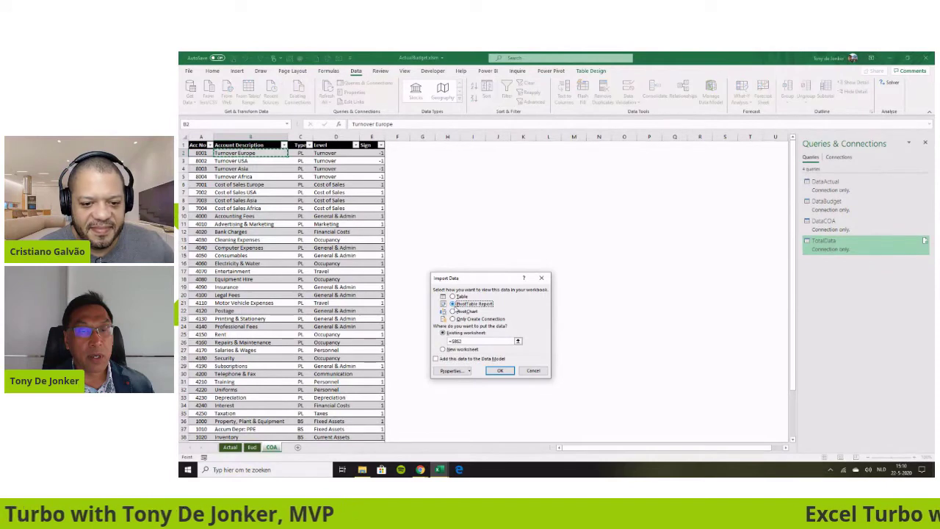
left_click(445, 349)
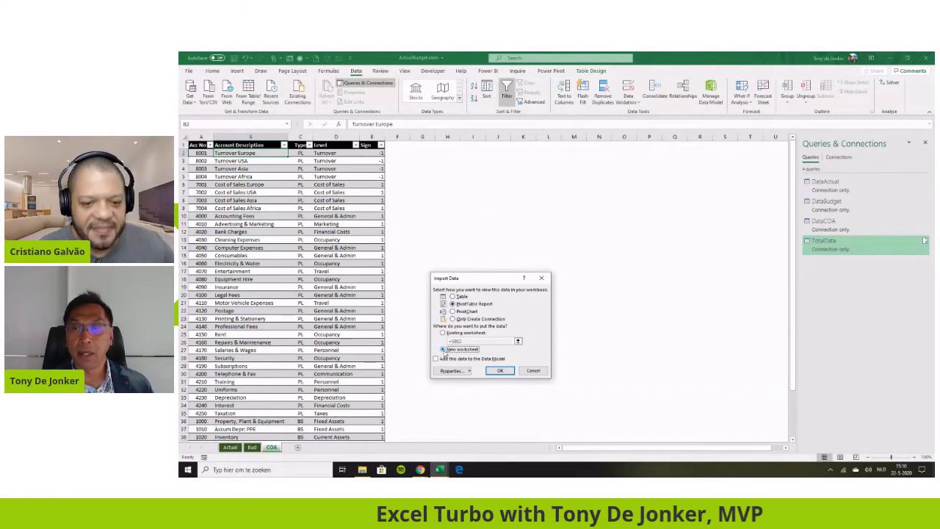
left_click(495, 370)
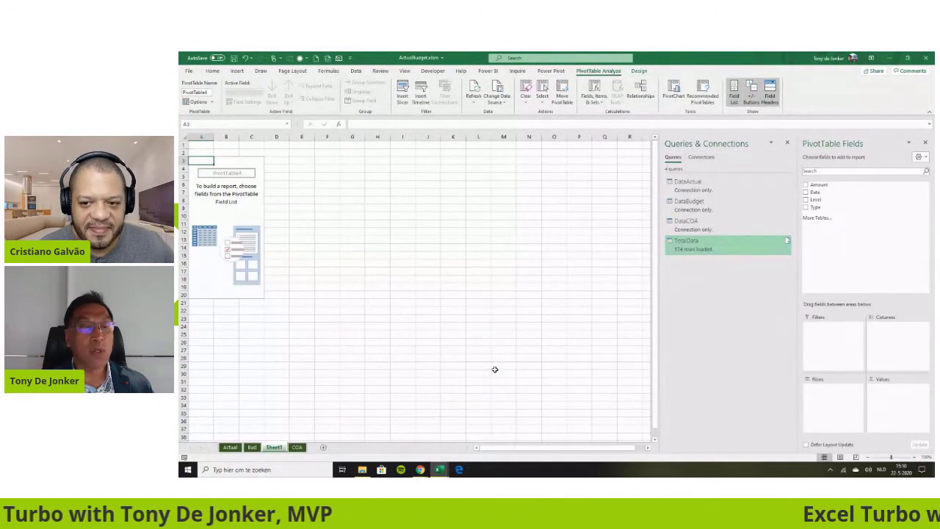
Rename the new PivotTable sheet as Pt and give its tab a blue colour
double_click(282, 448)
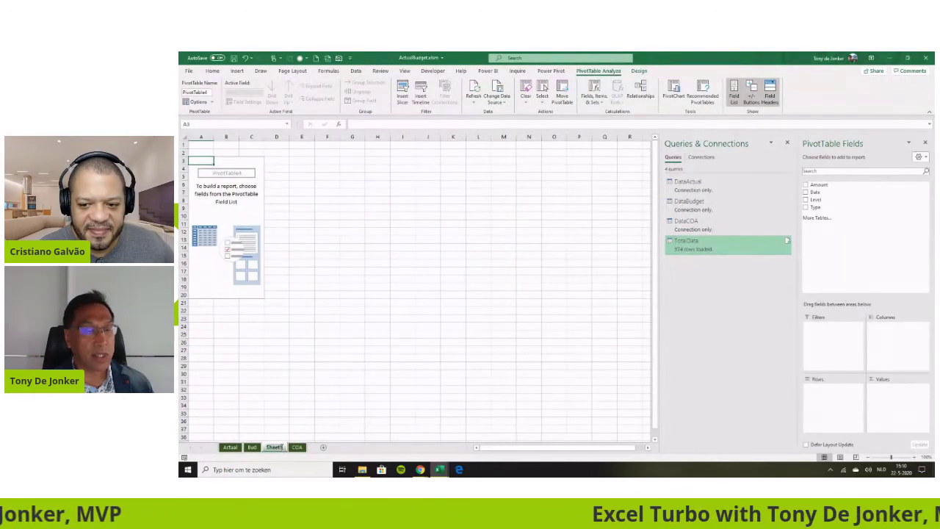
key("Return")
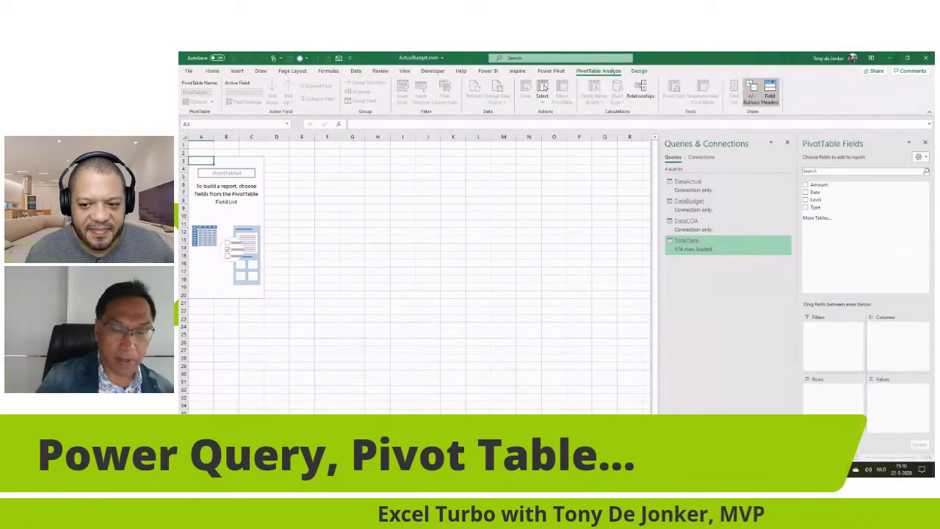
right_click(282, 447)
mouse_move(302, 406)
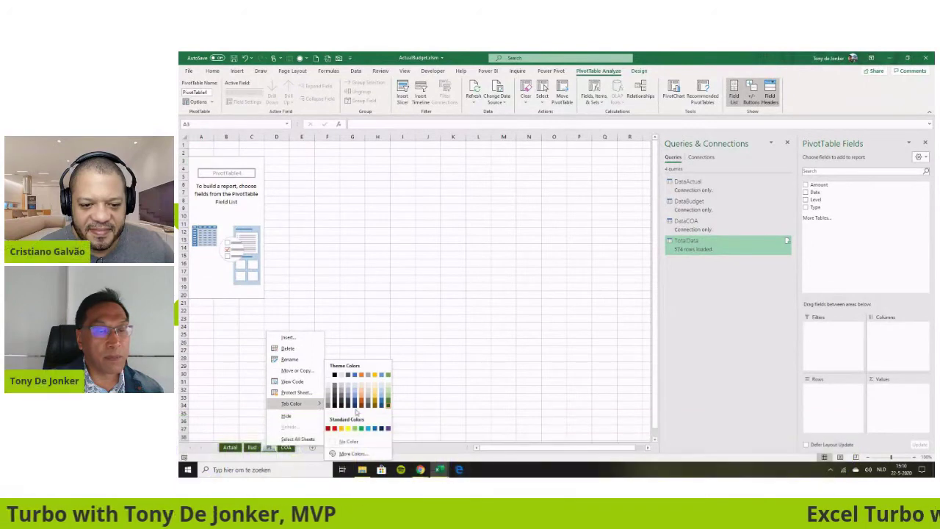
left_click(375, 429)
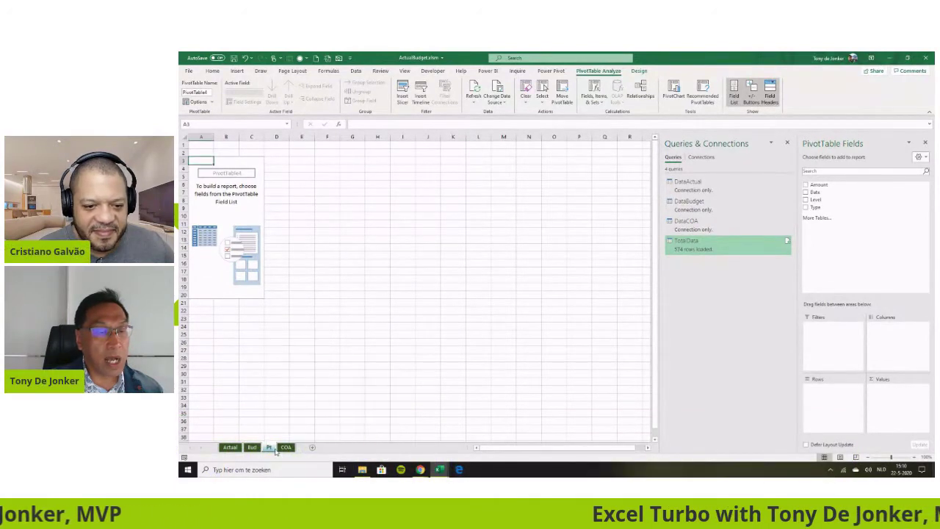
Move the Pt sheet in front of the Actual sheet and keep it active
left_click_drag(236, 450, 232, 449)
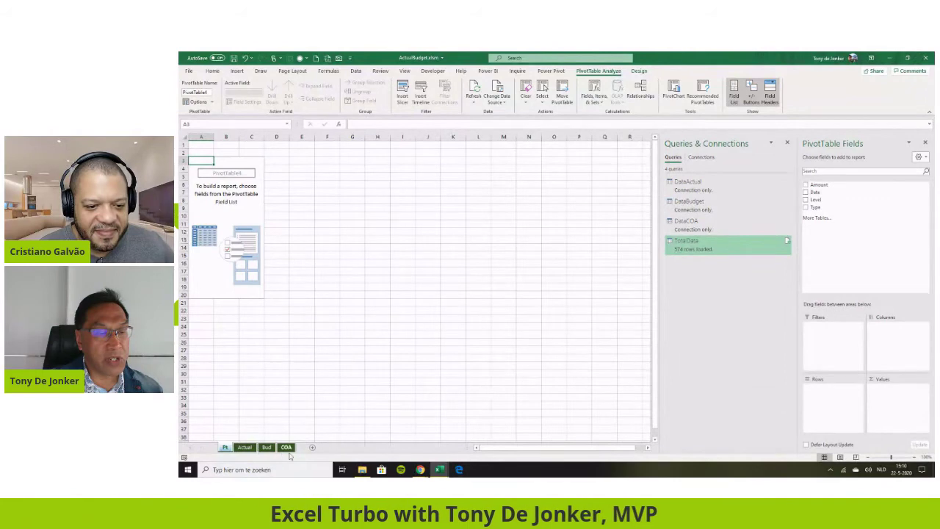
left_click(244, 448)
left_click(225, 448)
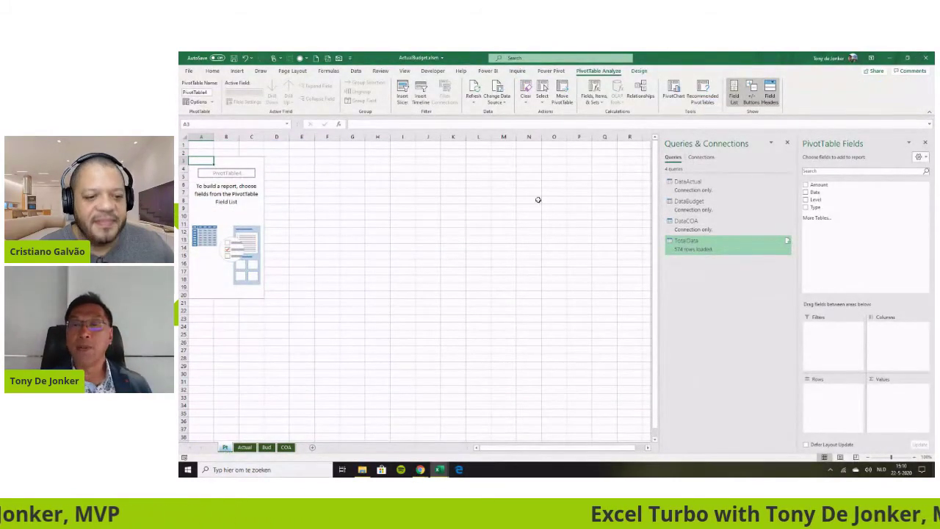
Build the PivotTable with Level in the rows, the sum of Amount as values and Type in the columns
mouse_move(677, 252)
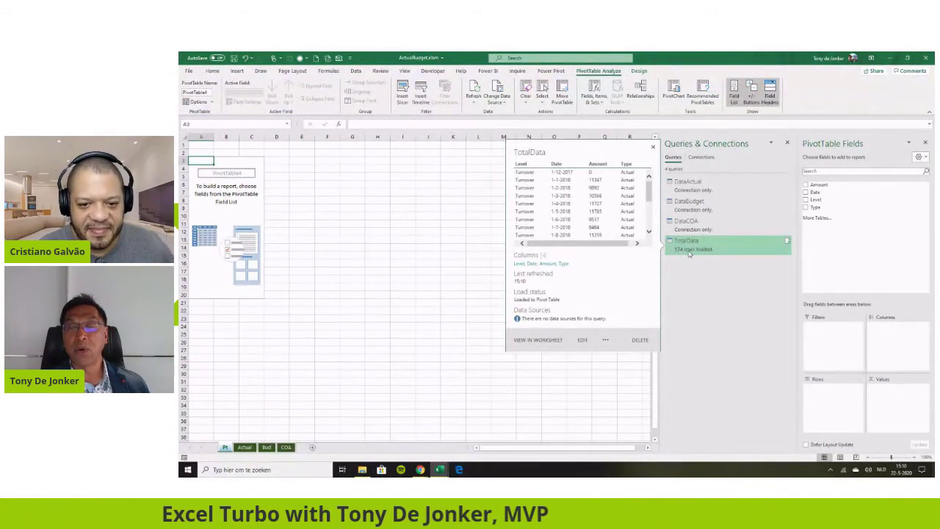
left_click(785, 143)
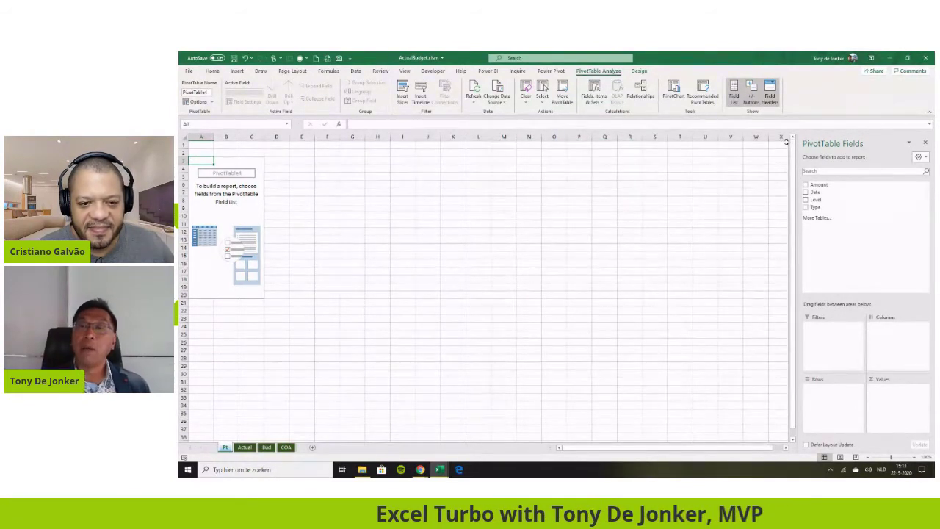
left_click(806, 199)
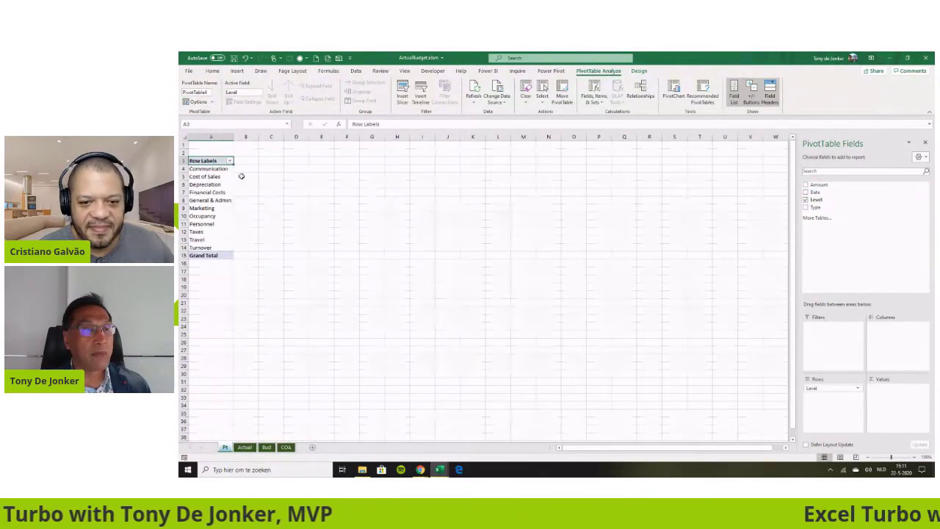
left_click(806, 185)
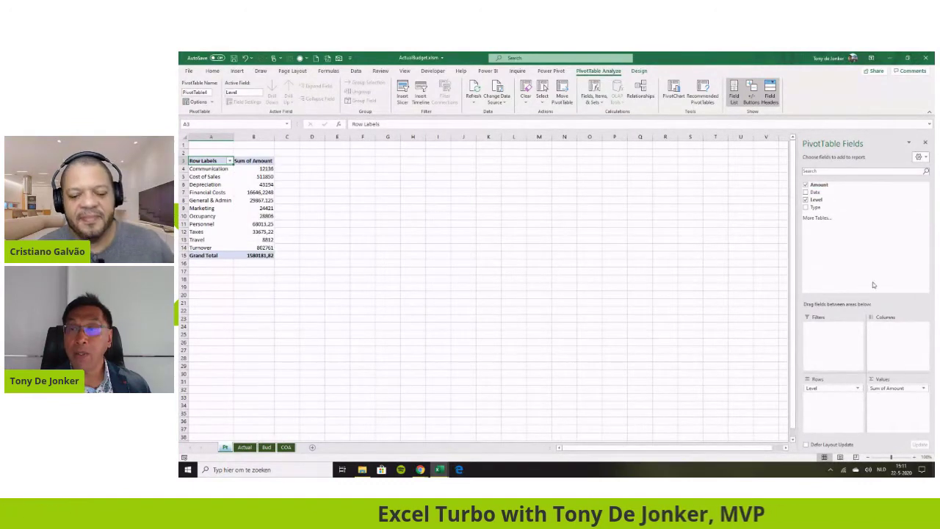
left_click_drag(814, 208, 893, 330)
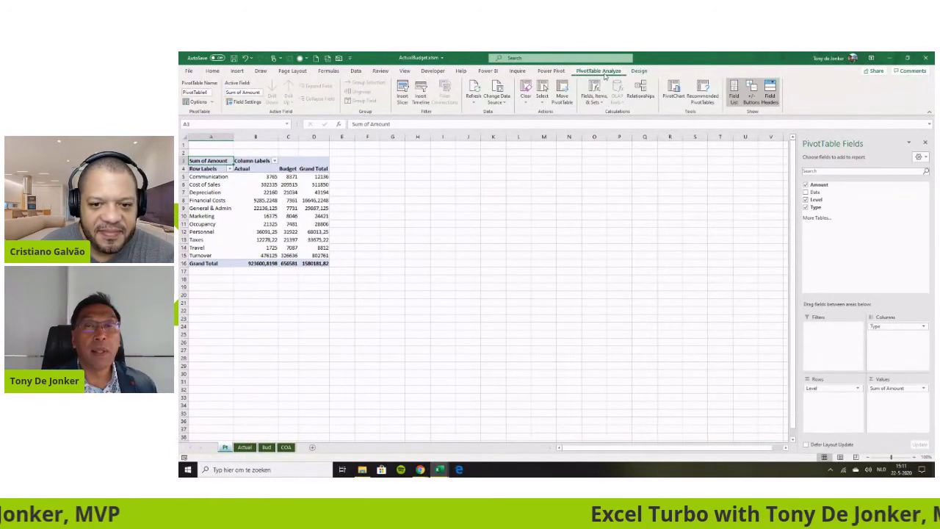
Turn off the PivotTable's grand totals for rows and columns
left_click(638, 70)
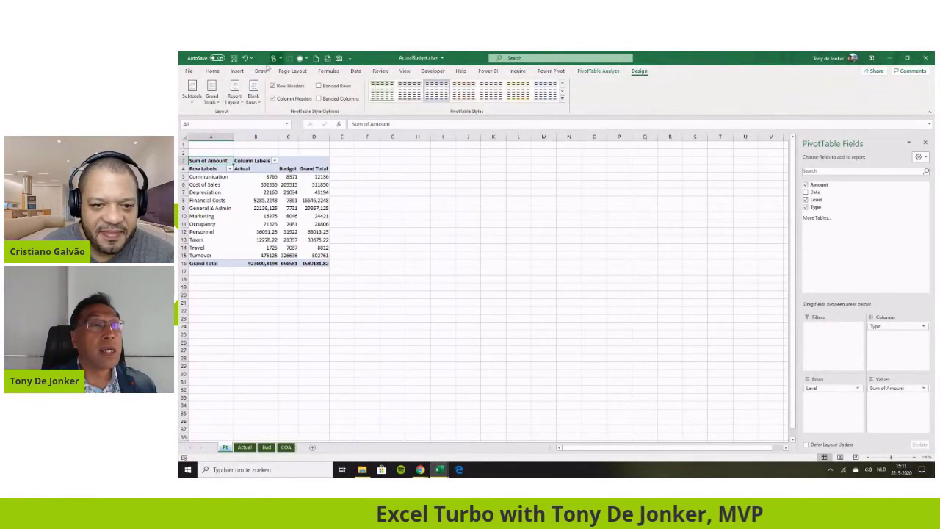
left_click(212, 95)
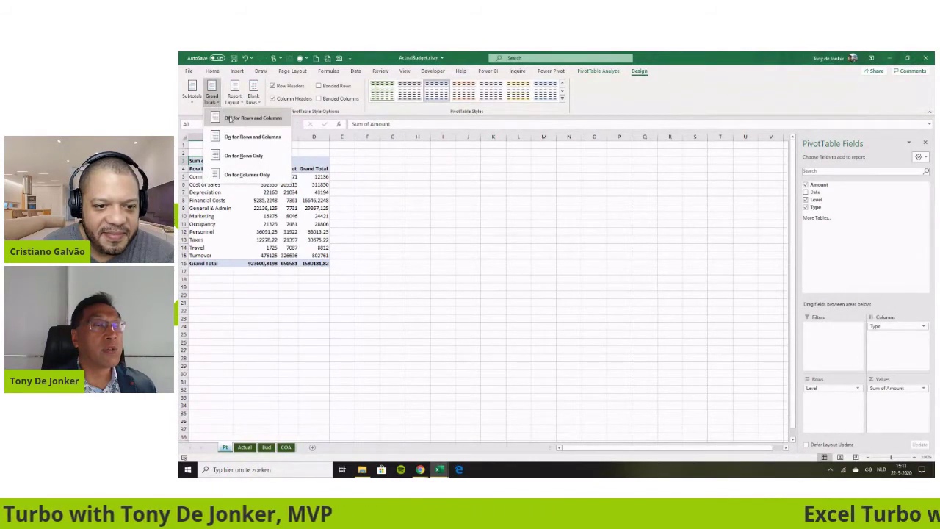
left_click(230, 118)
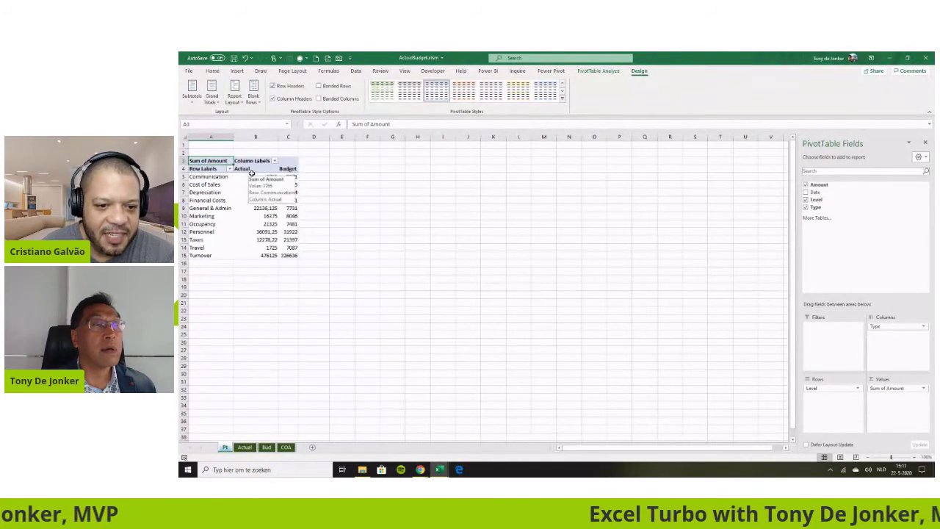
Show the PivotTable in tabular form and apply the blue Medium style from the second row of Medium styles
left_click(241, 105)
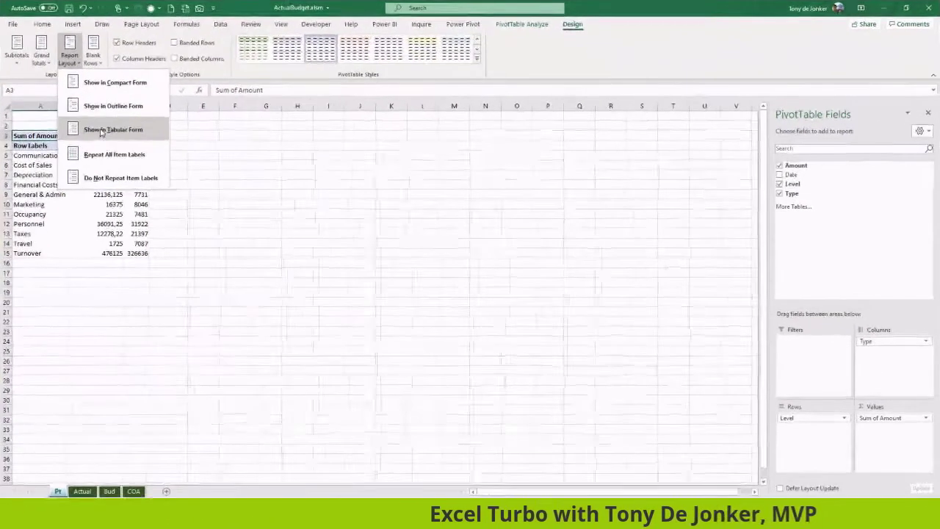
left_click(268, 156)
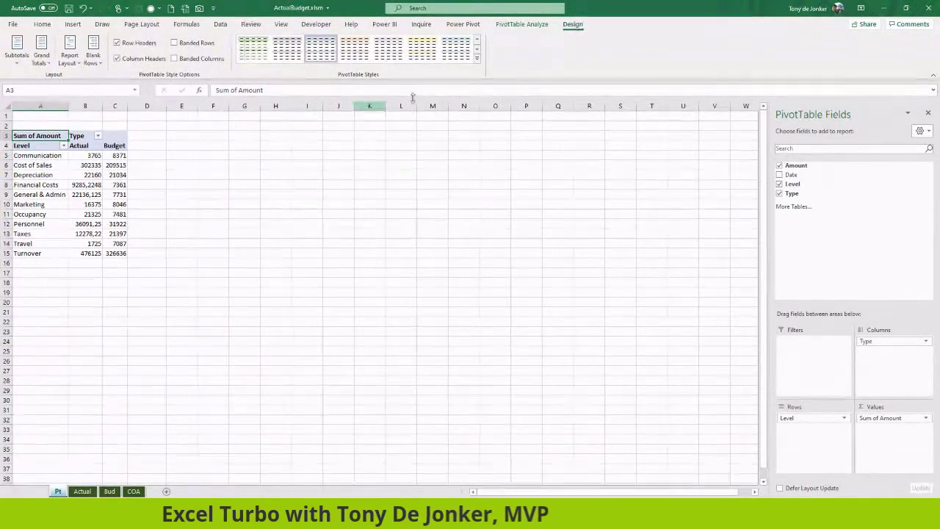
left_click(476, 59)
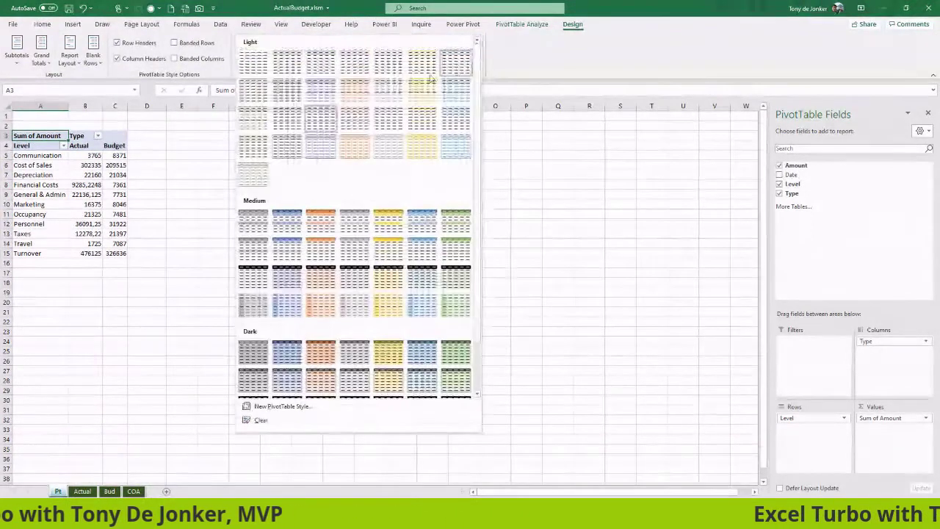
left_click(286, 250)
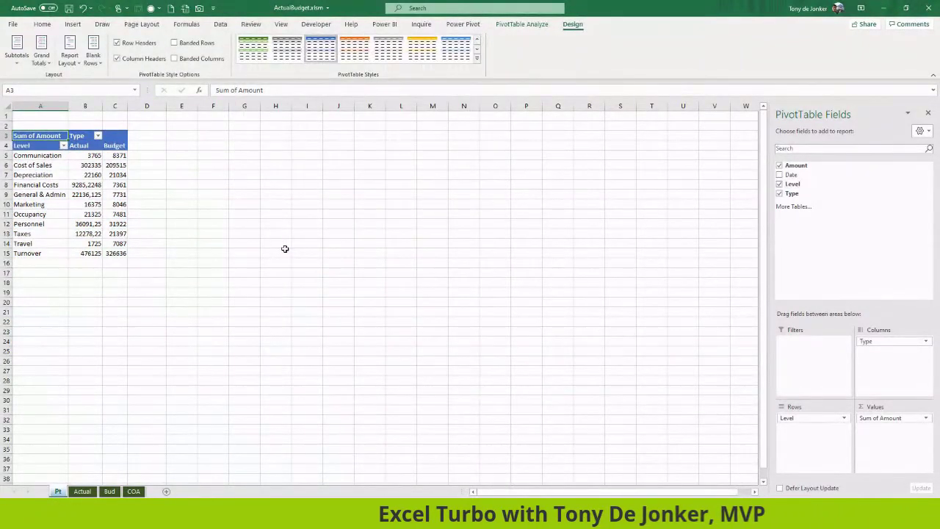
Set the number format of the PivotTable's Amount values to Accounting with 0 decimal places and the € symbol
left_click(88, 165)
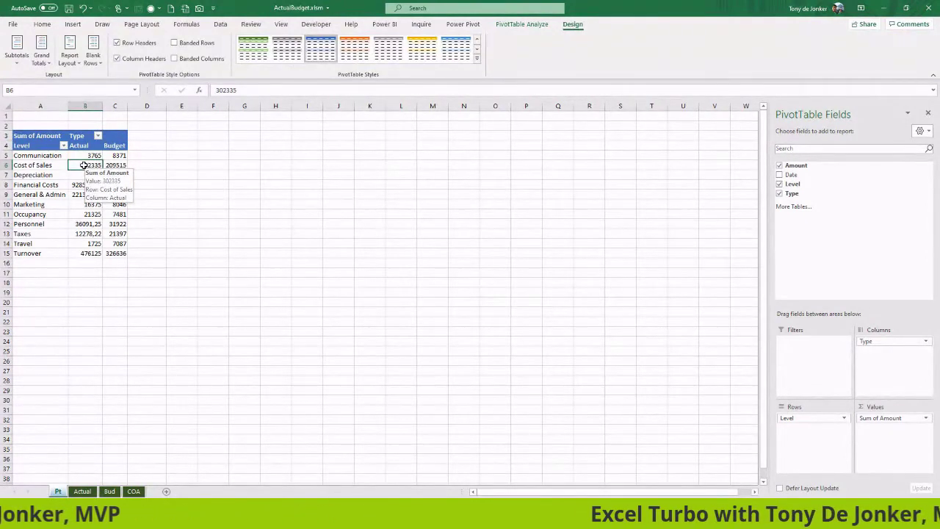
right_click(84, 165)
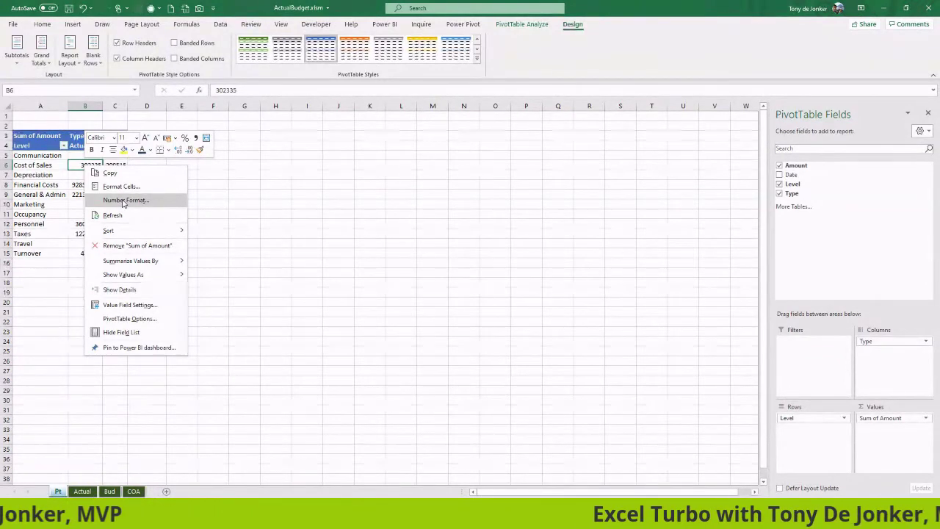
left_click(123, 202)
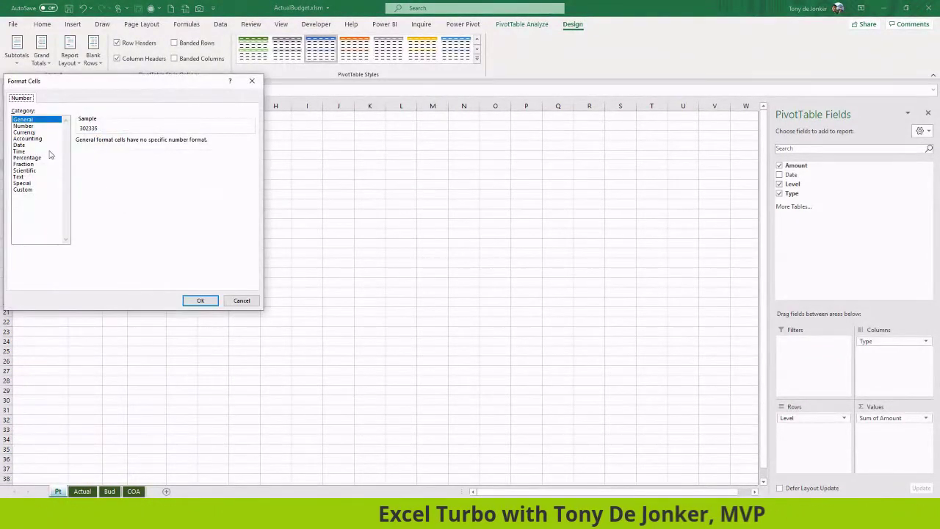
left_click(30, 138)
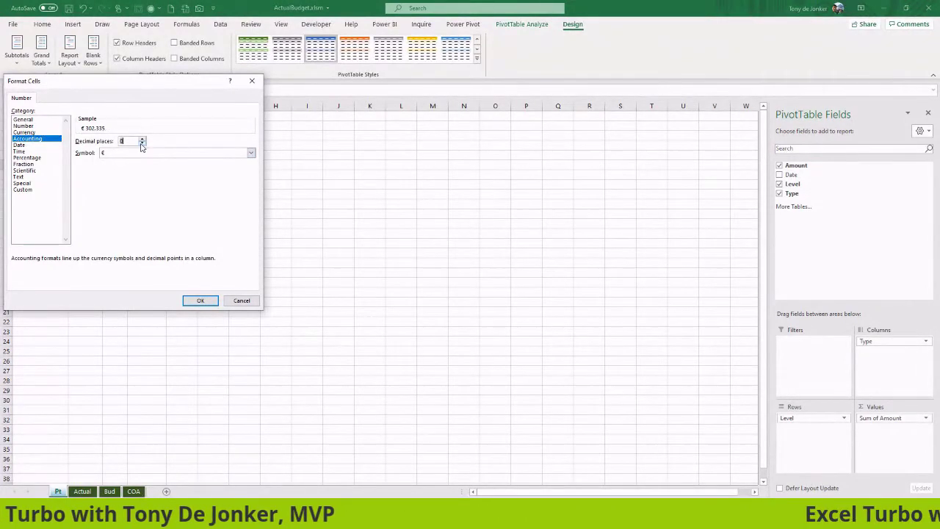
left_click(200, 301)
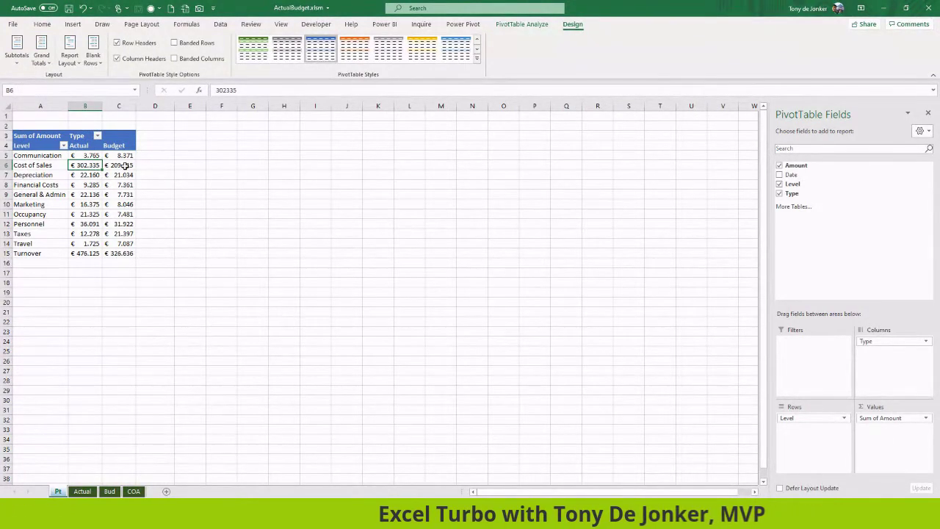
mouse_move(125, 166)
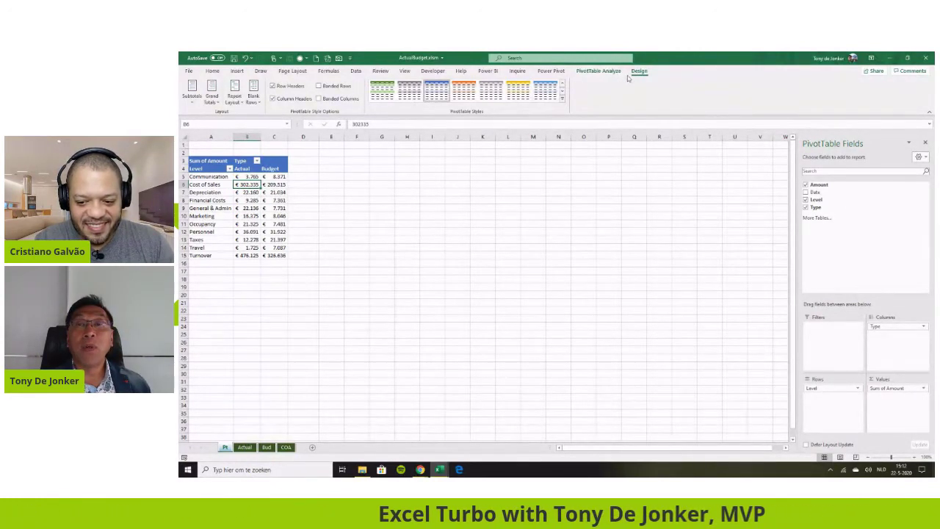
Check whether calculated fields and calculated items are available for a value cell, and compare the Actual header with the value cells
left_click(599, 71)
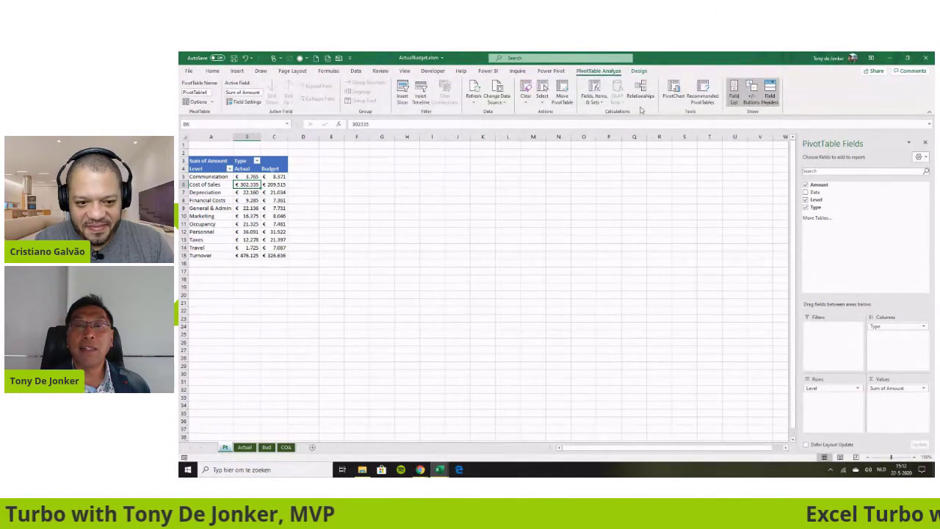
left_click(601, 103)
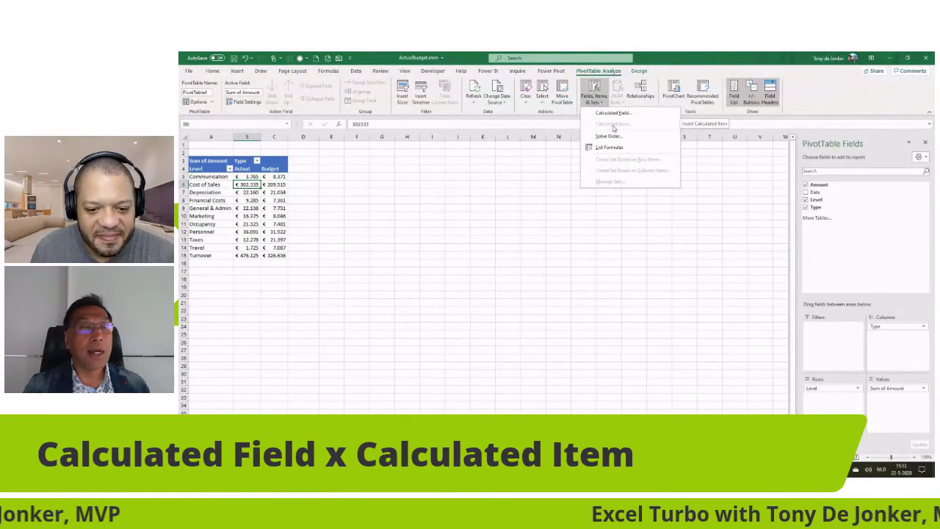
left_click(247, 168)
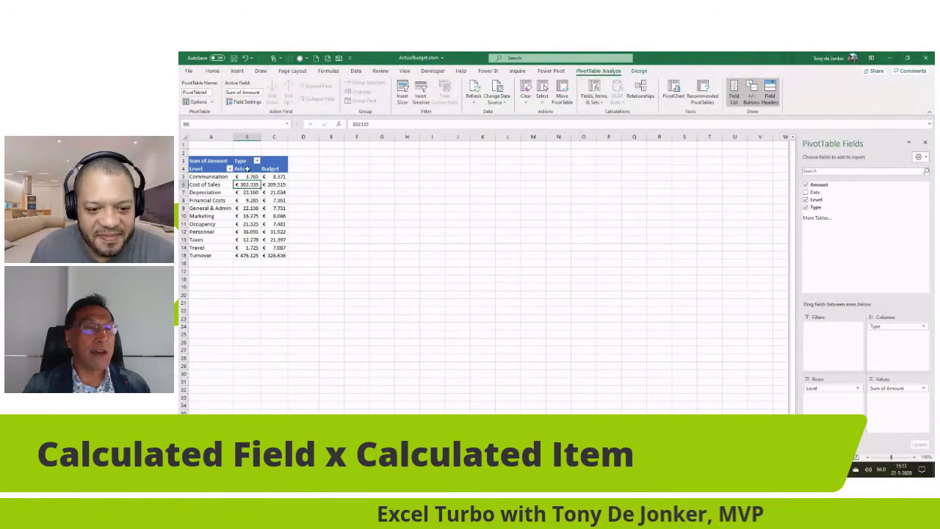
left_click(248, 168)
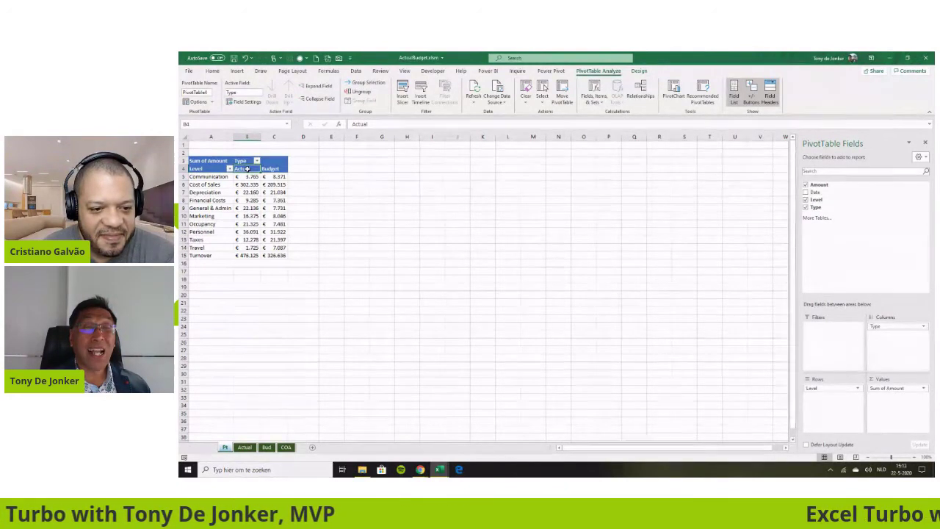
left_click(250, 192)
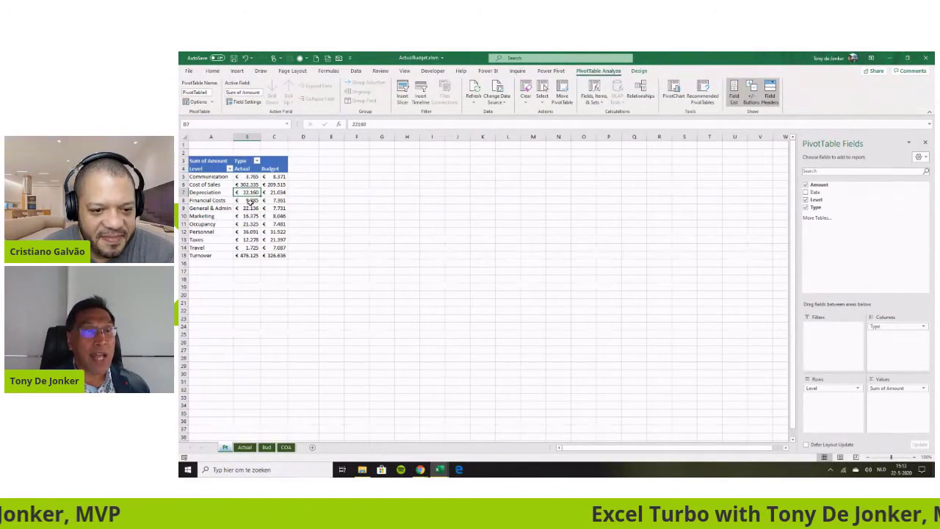
left_click(273, 209)
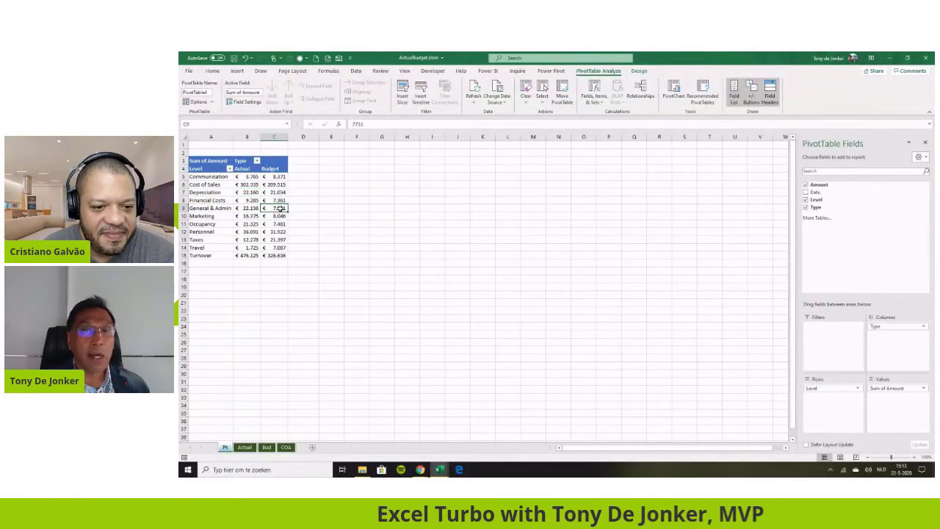
Compare whether a calculated item is available for a value cell and for the Actual, Budget and Level header cells
left_click(599, 101)
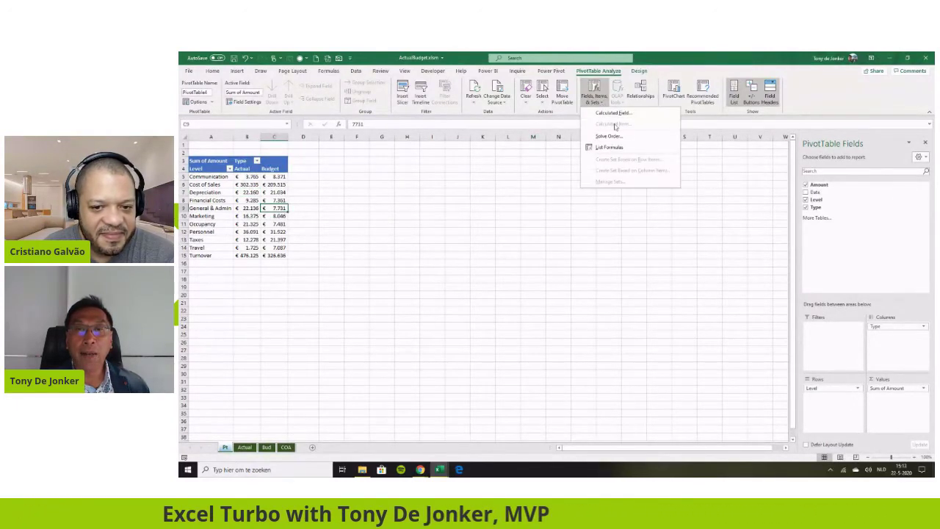
left_click(437, 159)
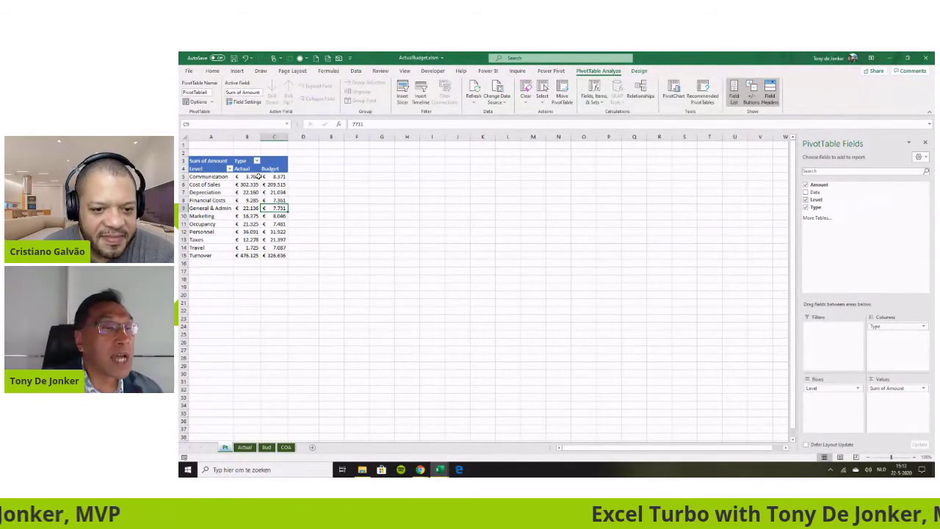
left_click(242, 169)
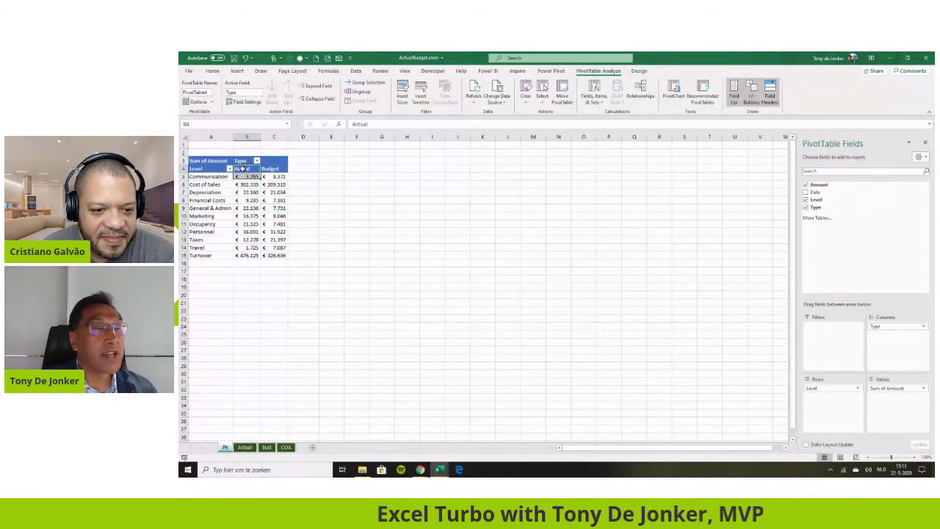
left_click(266, 169)
left_click(213, 169)
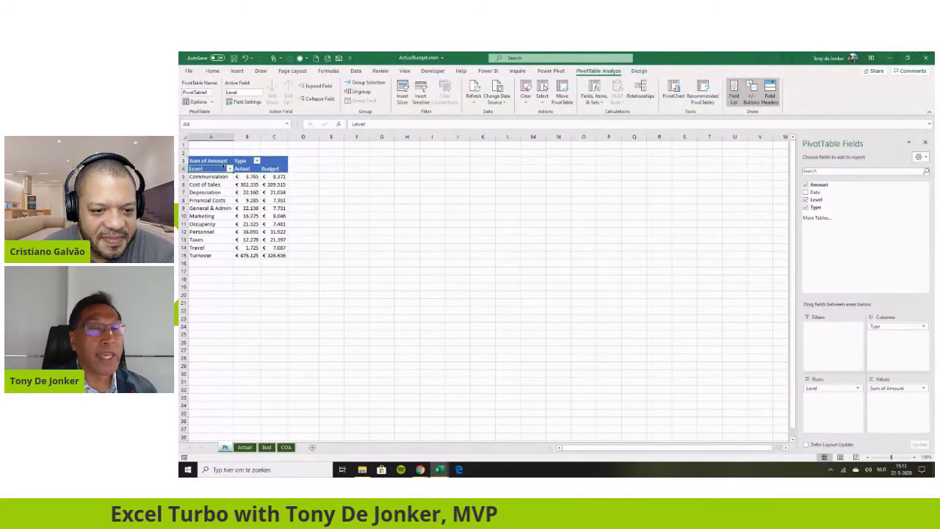
left_click(603, 106)
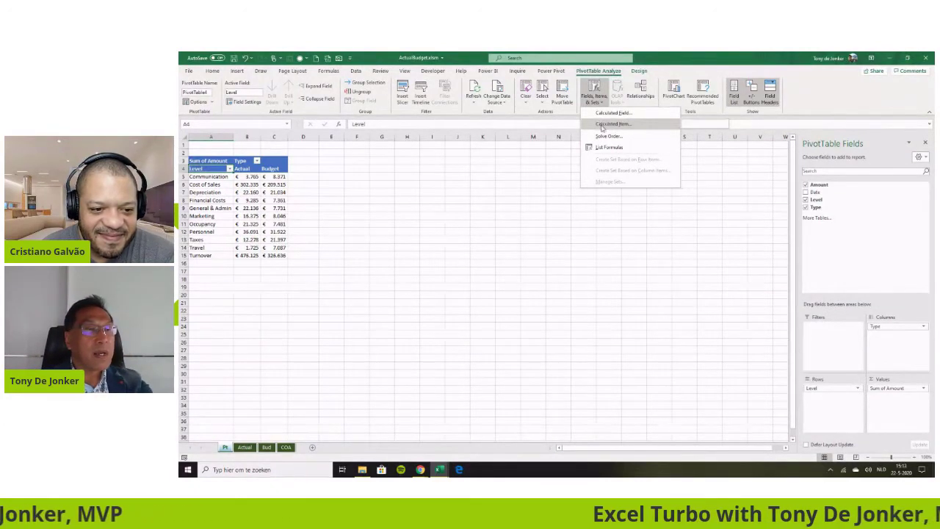
key("Escape")
Start a calculated item in the PivotTable's Type field and name it Variance
left_click(248, 169)
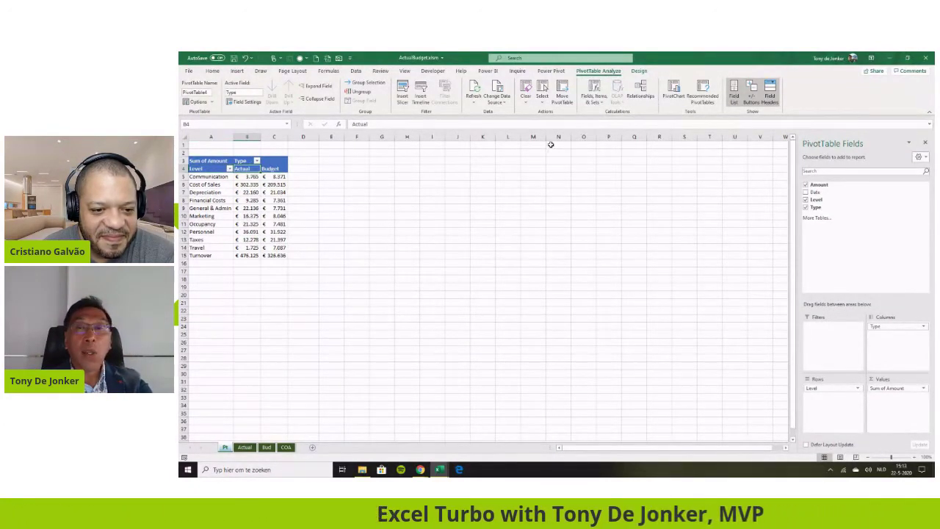
left_click(601, 101)
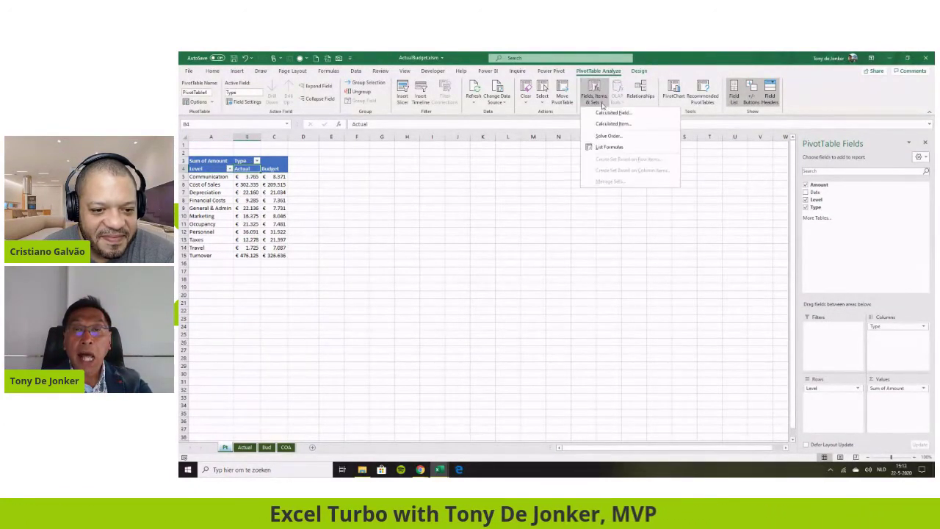
left_click(611, 124)
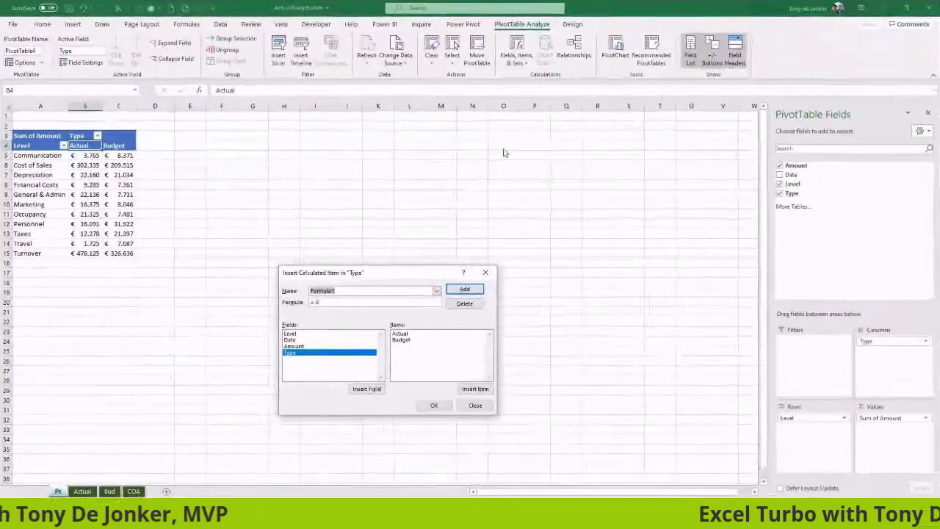
type("V")
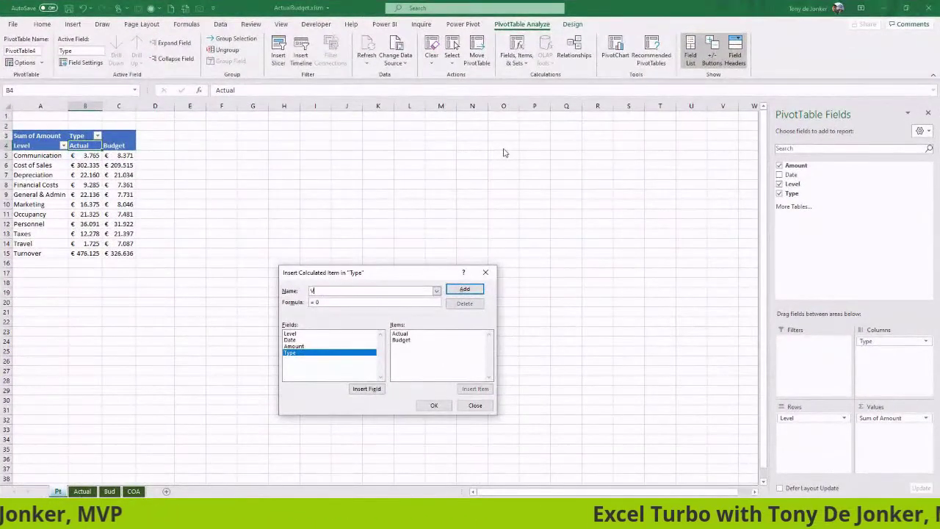
type("ariance")
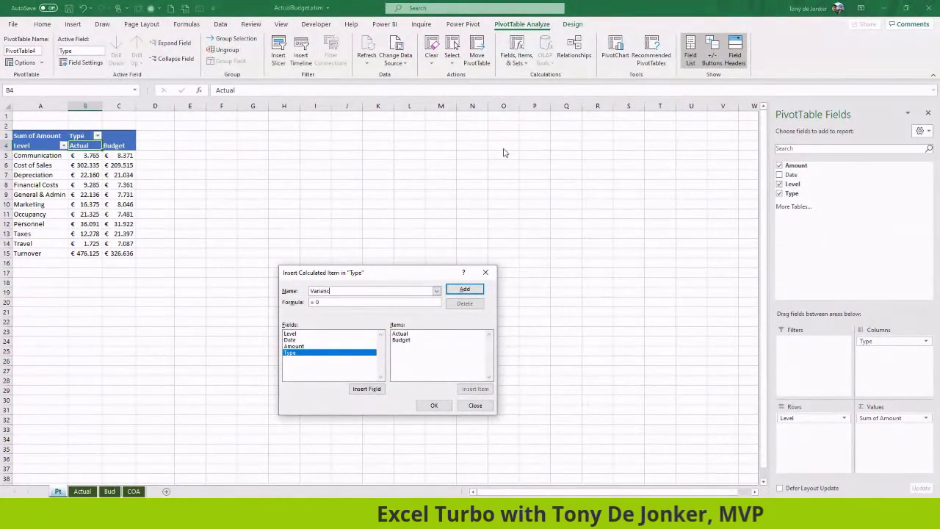
Define the Variance item's formula as Actual - Budget and insert it into the PivotTable
left_click(323, 303)
key("BackSpace")
key("BackSpace")
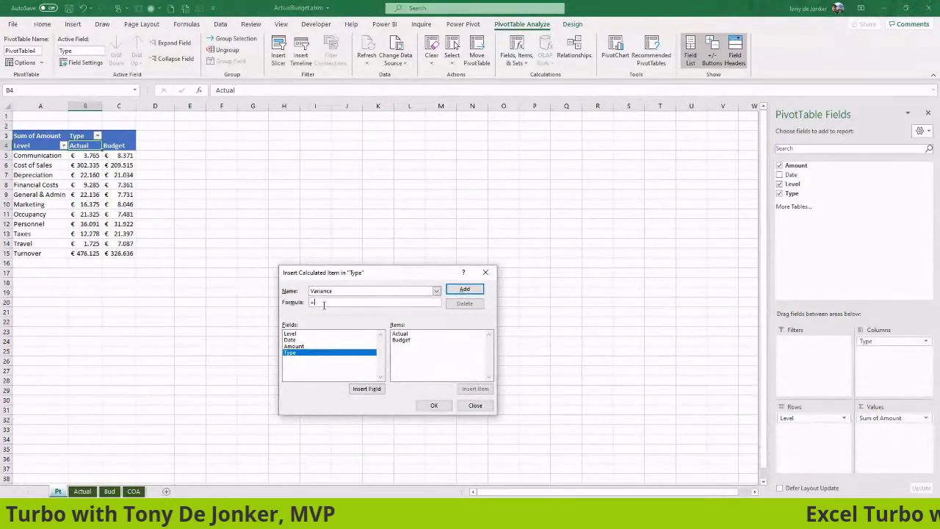
left_click(409, 334)
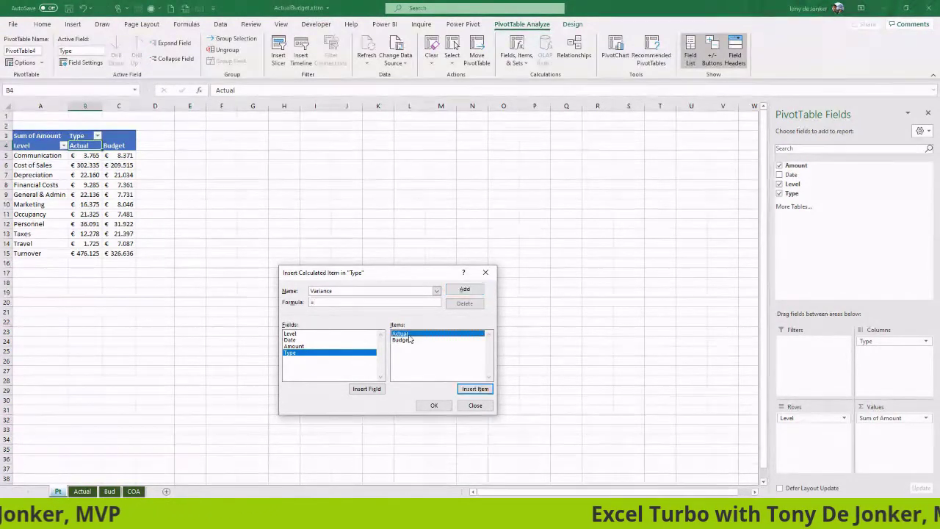
left_click(470, 389)
type("-")
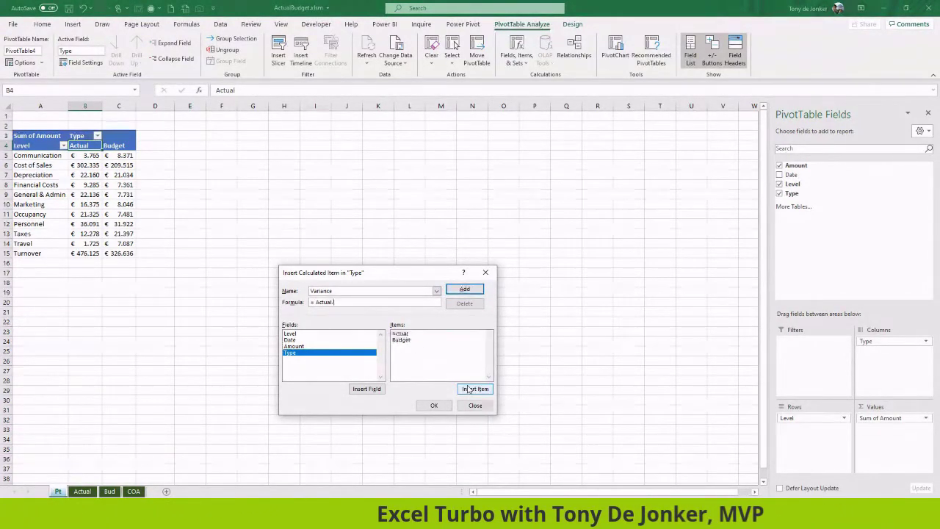
left_click(408, 340)
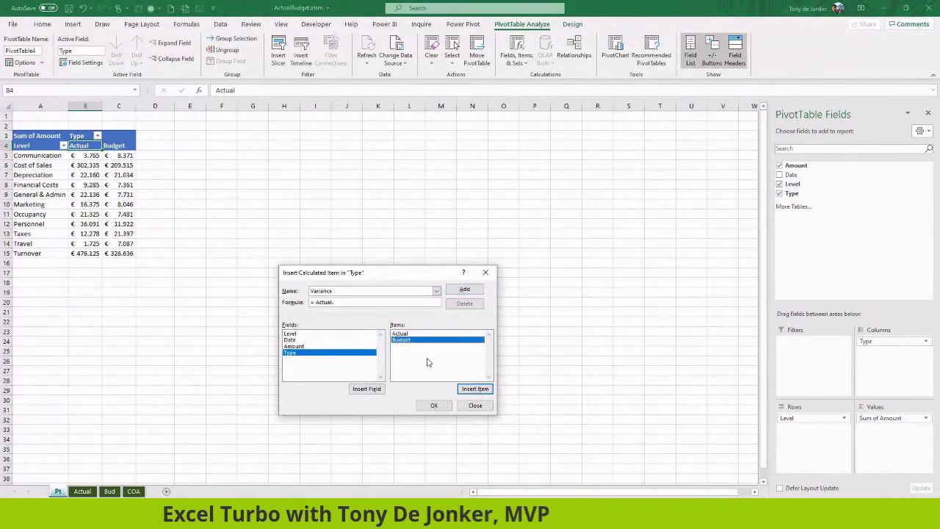
left_click(474, 389)
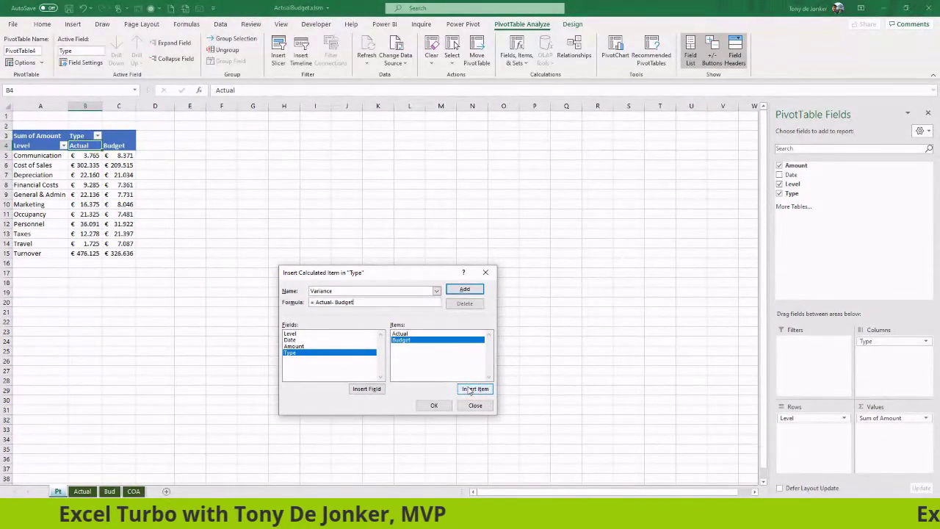
left_click(433, 405)
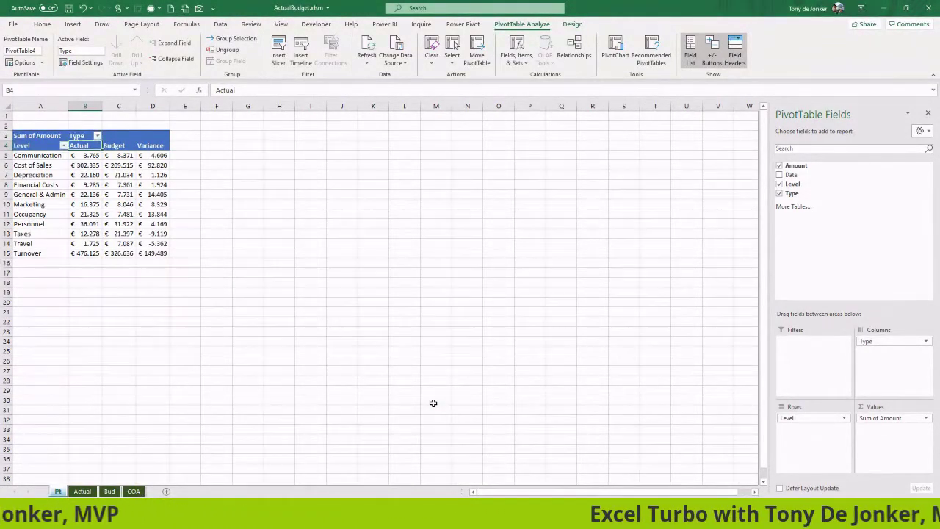
Reorder the PivotTable's Level items so that Turnover is first and Cost of Sales is second
mouse_move(158, 166)
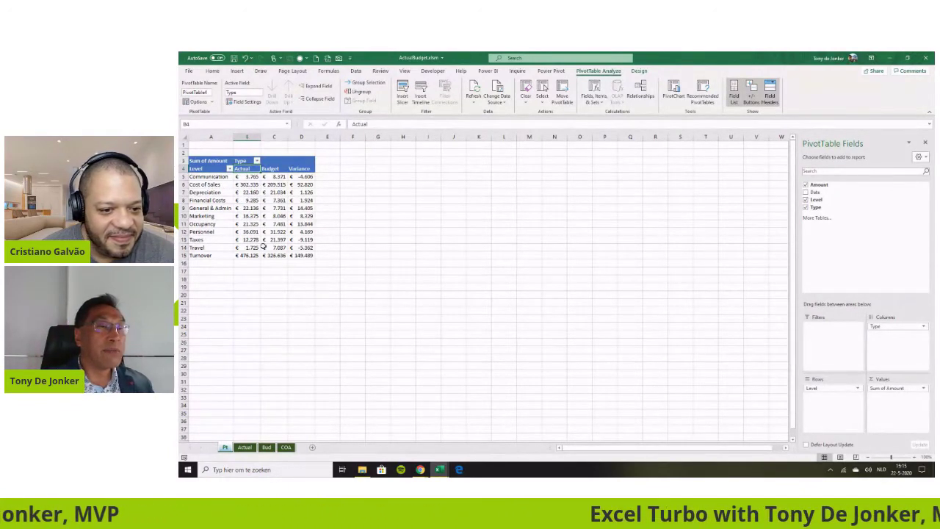
left_click(214, 176)
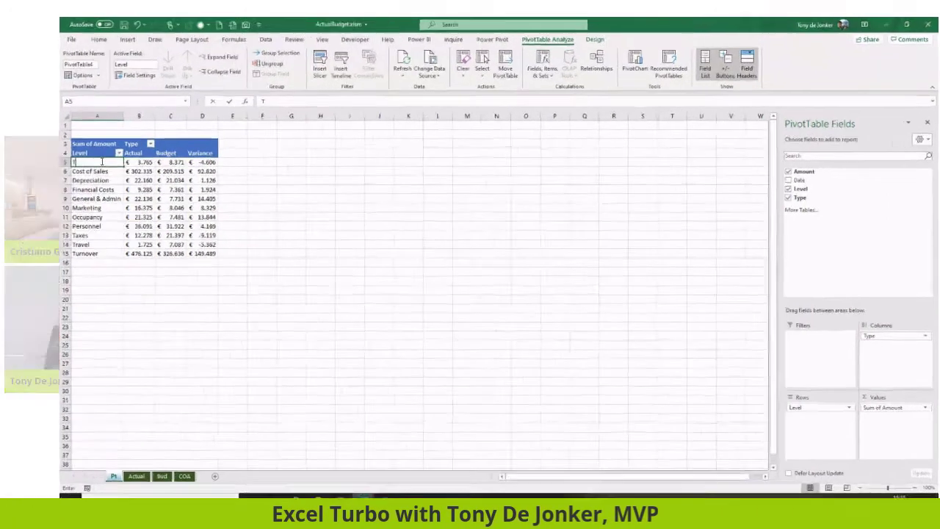
type("Turnover")
key("Return")
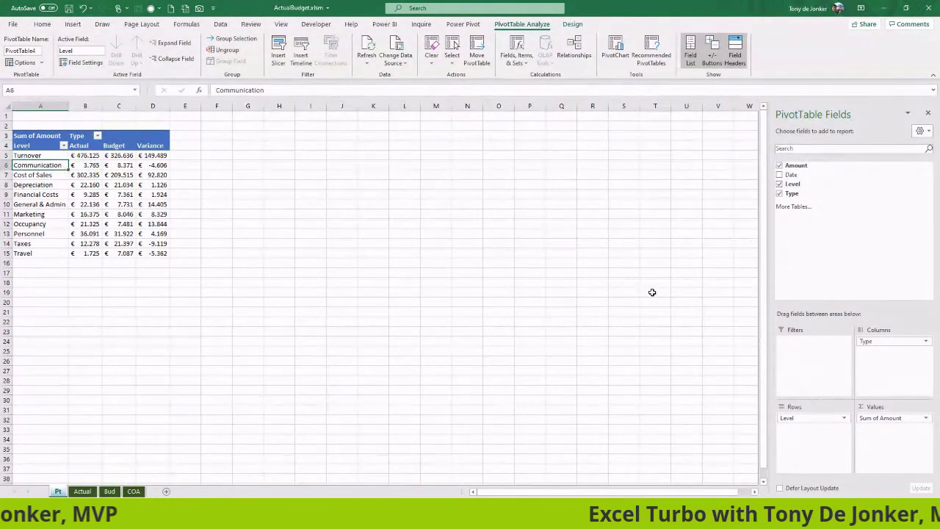
type("Cost of Sales")
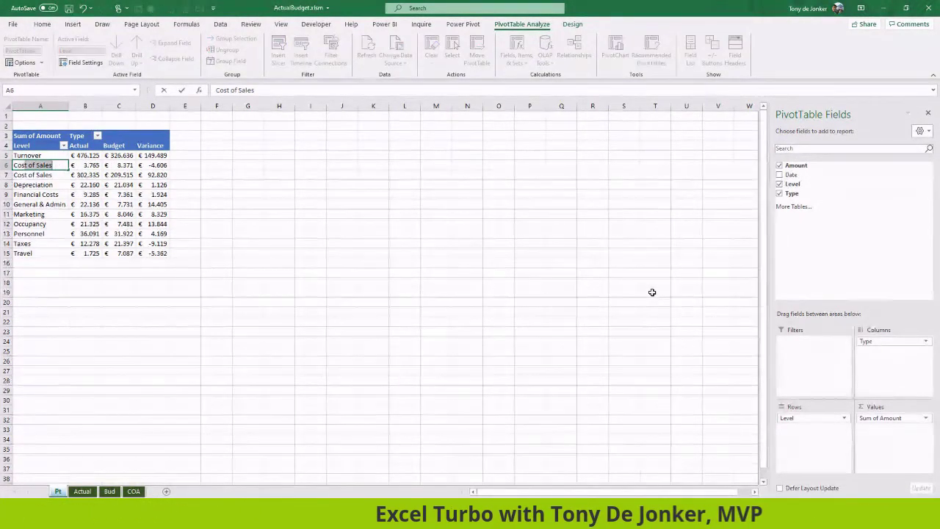
key("Return")
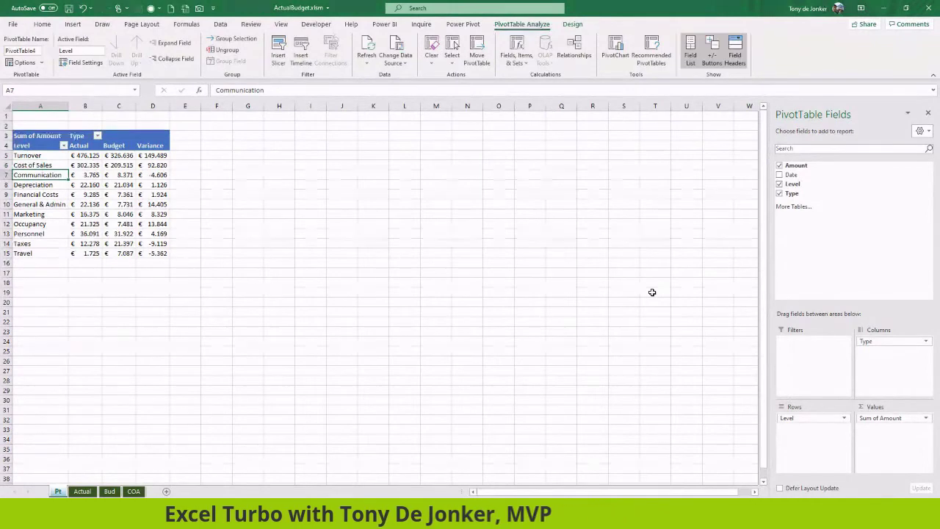
Place Personnel, Marketing and General & Admin, in that order, directly below Cost of Sales in the Level items
type("Personnel")
key("Return")
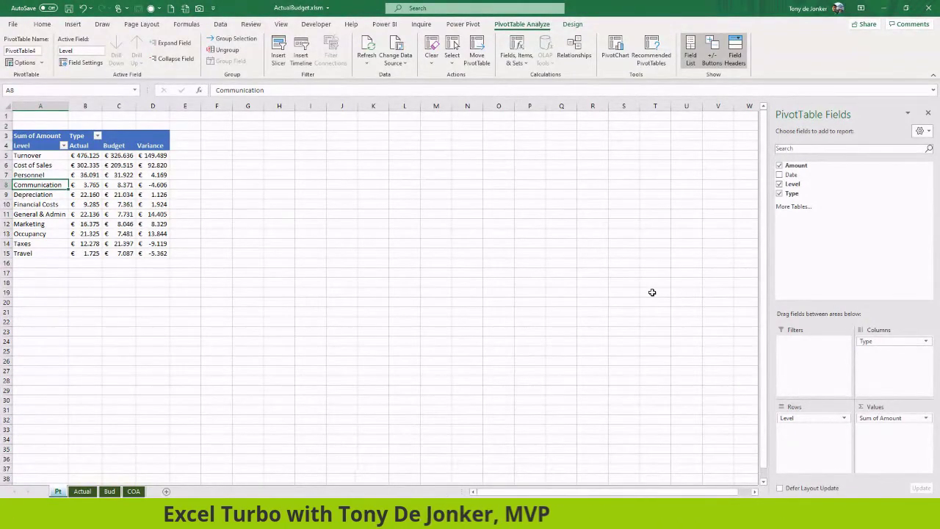
type("Marketing")
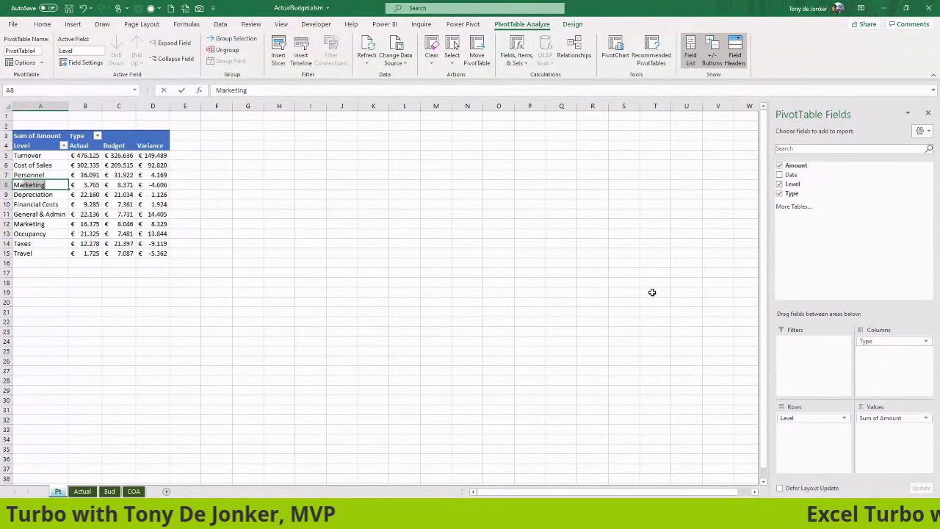
key("Return")
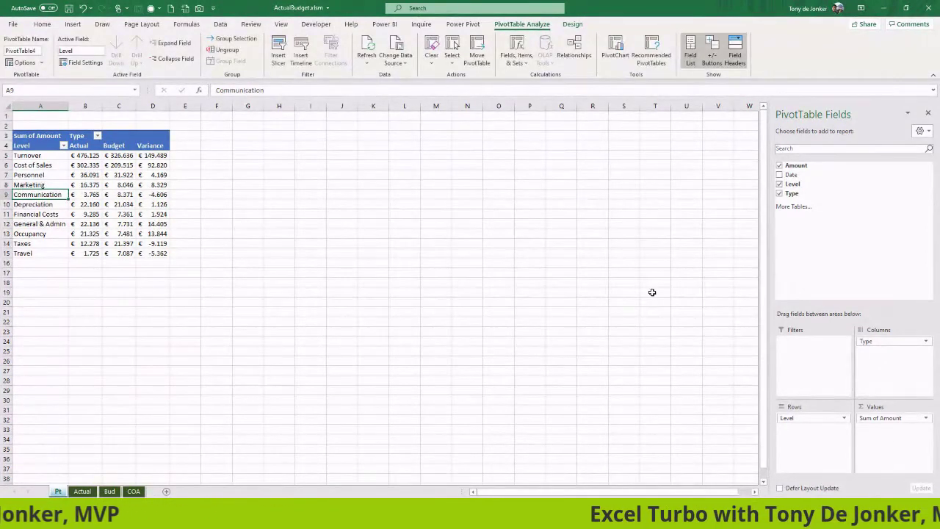
type("General & Admin")
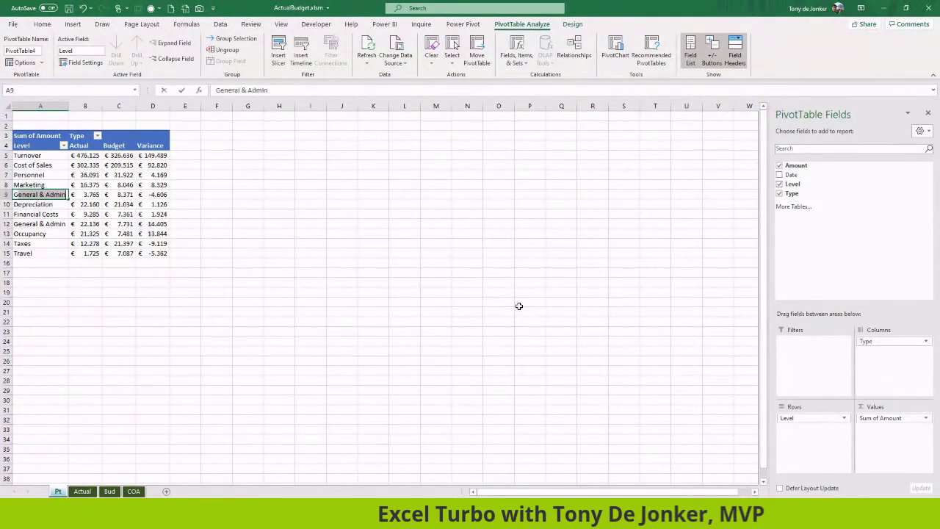
key("Return")
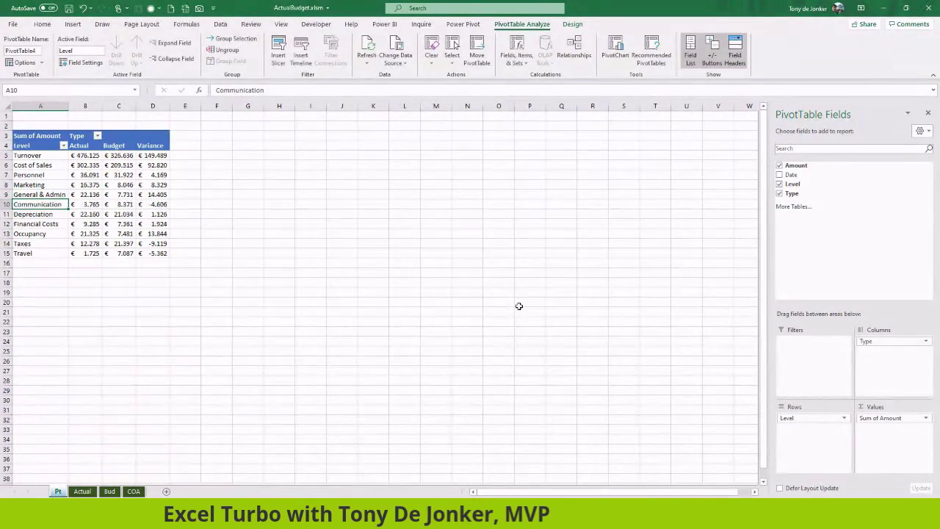
Move Occupancy above Depreciation in the Level items, and place Travel directly below Communication
left_click(58, 213)
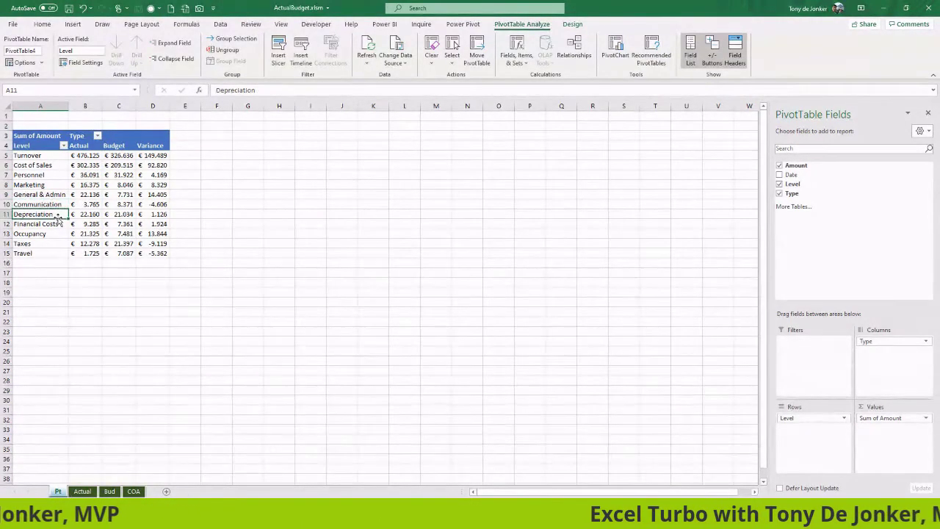
left_click_drag(58, 214, 59, 222)
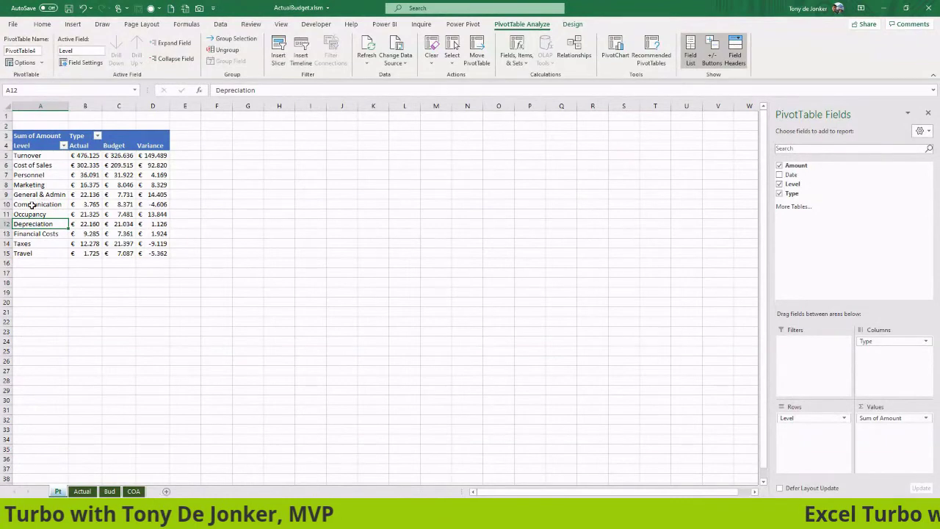
left_click(23, 214)
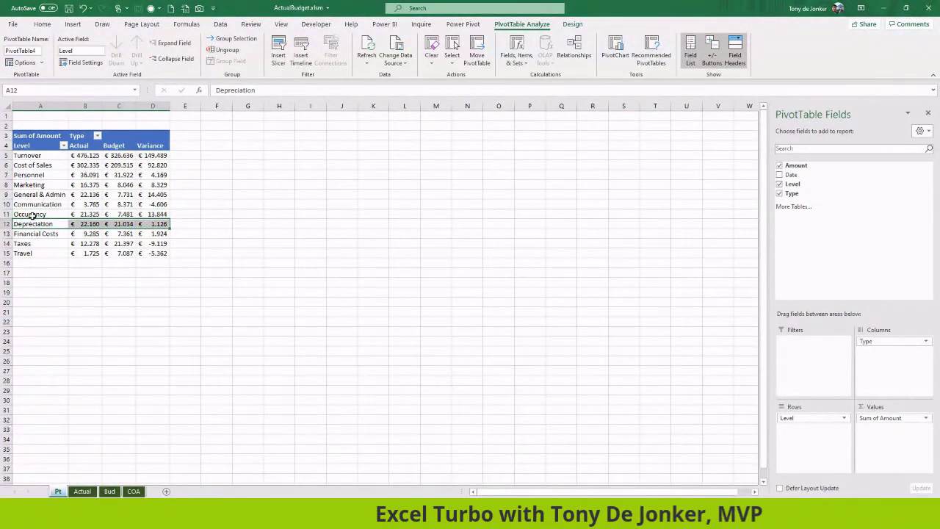
left_click(32, 213)
type("Travel")
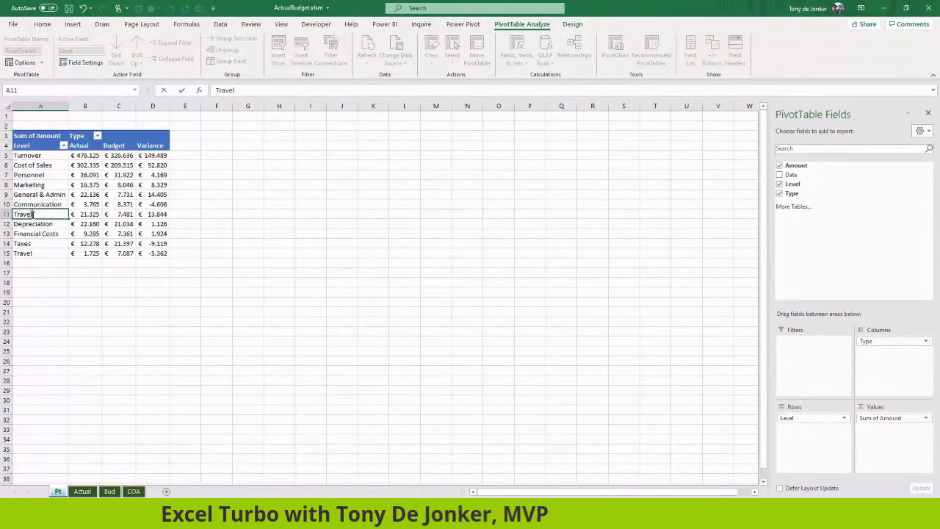
key("Return")
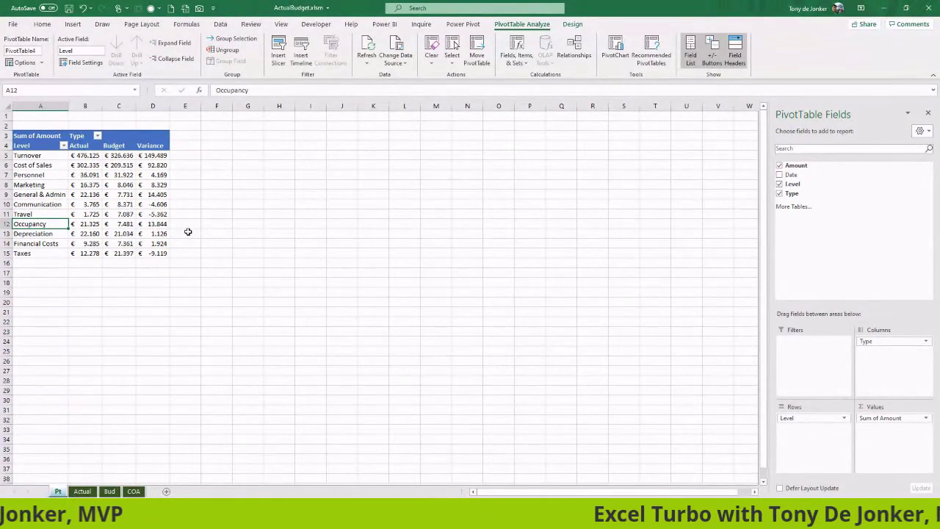
Enlarge the sheet view and autofit the widths of the Actual, Budget and Variance columns
scroll(227, 221, "up", 5)
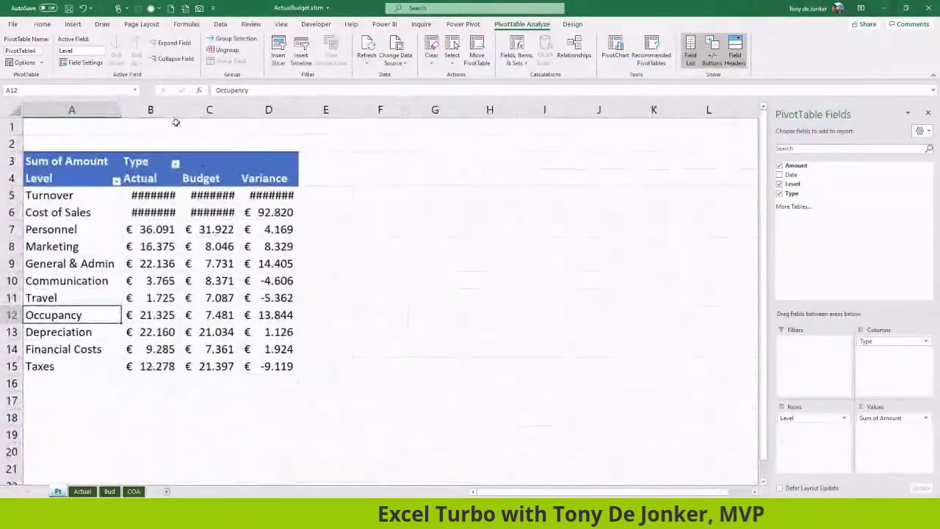
double_click(178, 110)
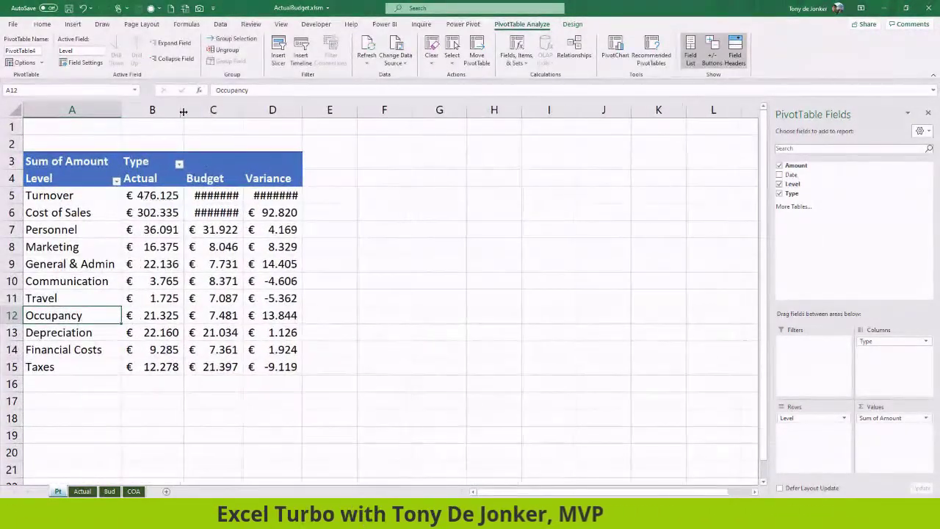
double_click(244, 111)
double_click(308, 111)
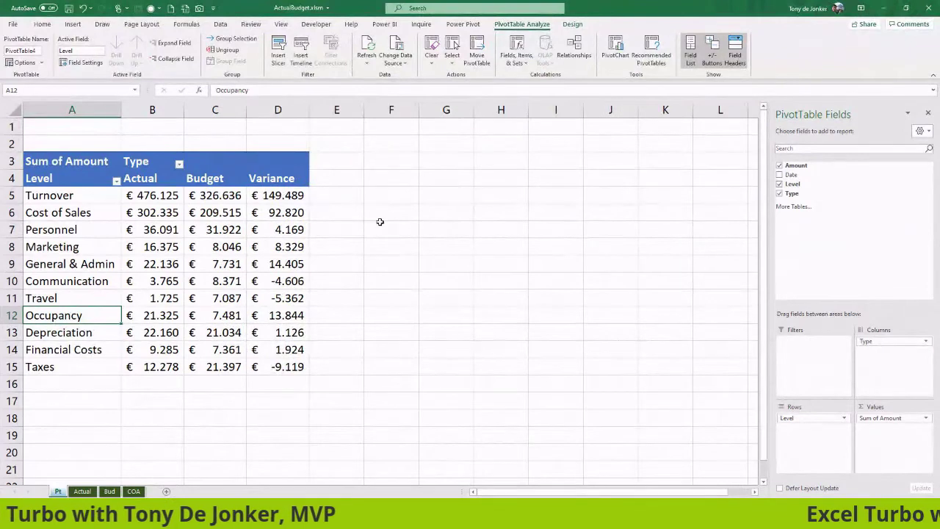
scroll(380, 222, "up", 2)
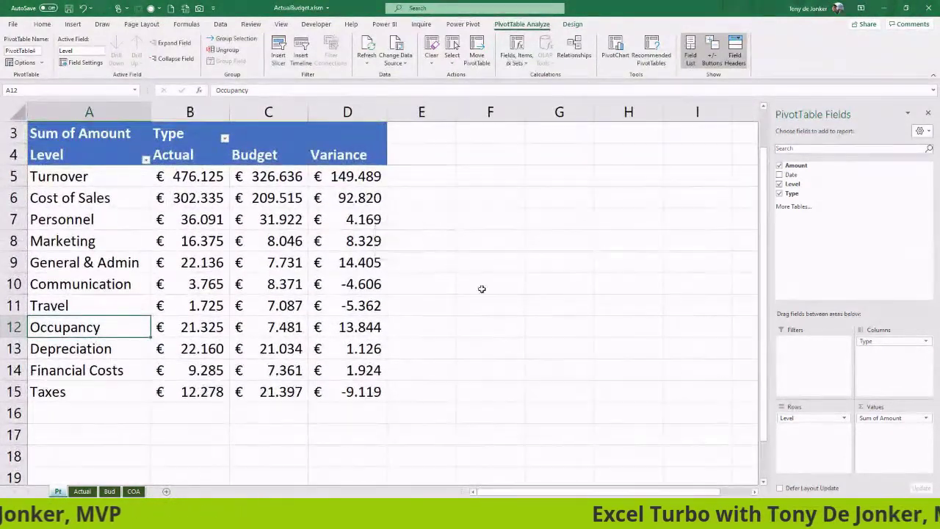
left_click(98, 178)
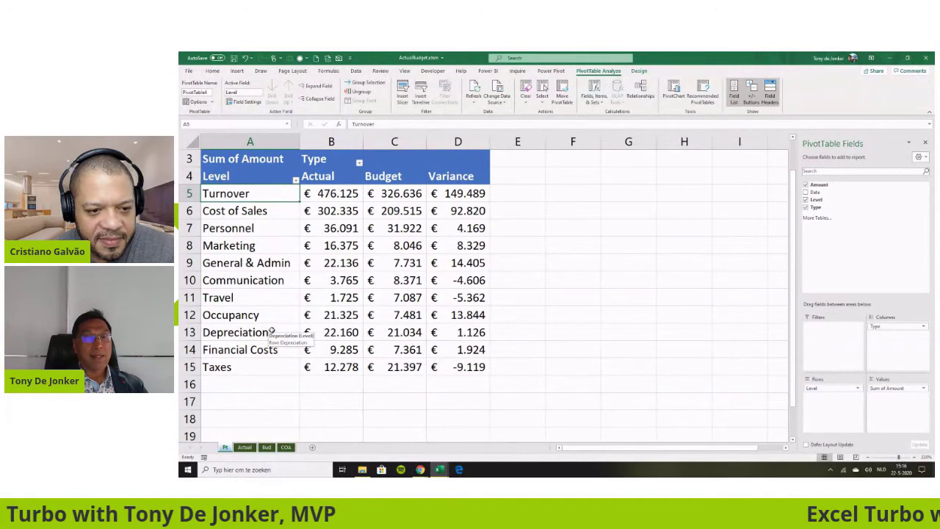
left_click(326, 389)
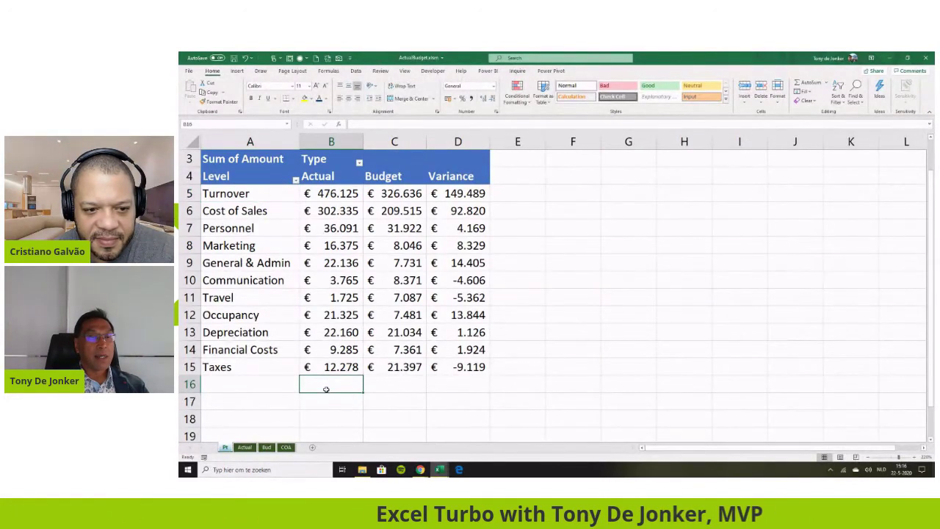
left_click(352, 248)
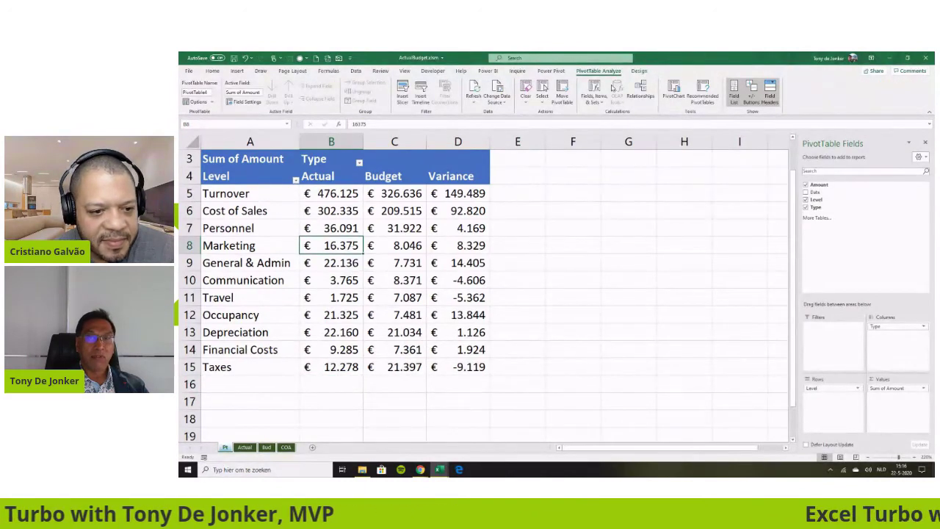
left_click_drag(340, 195, 334, 365)
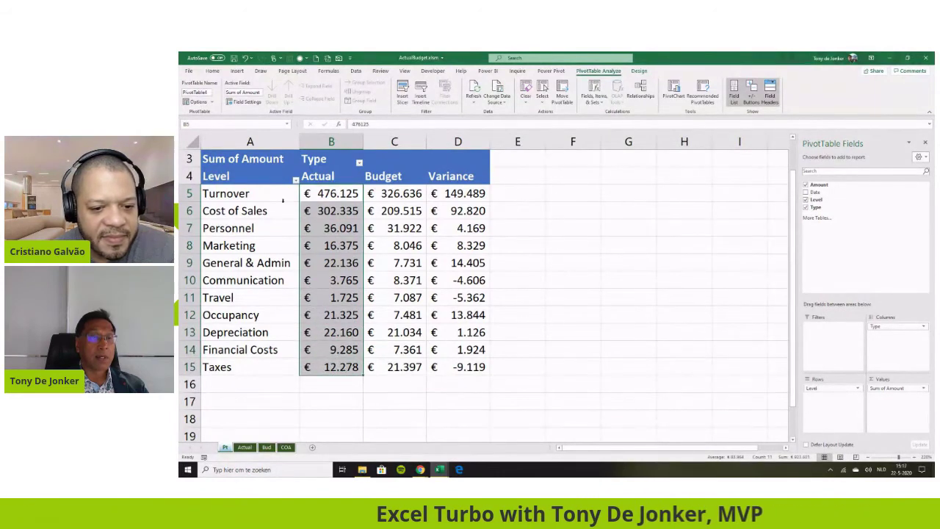
left_click(264, 200)
Show the PivotTable's grand totals for rows only, and switch them off again for rows and columns
left_click(338, 194)
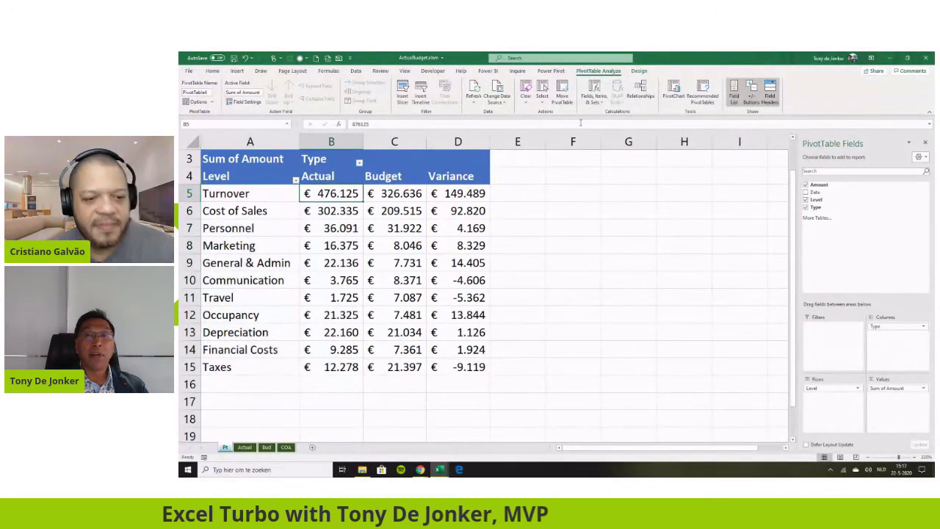
left_click(638, 70)
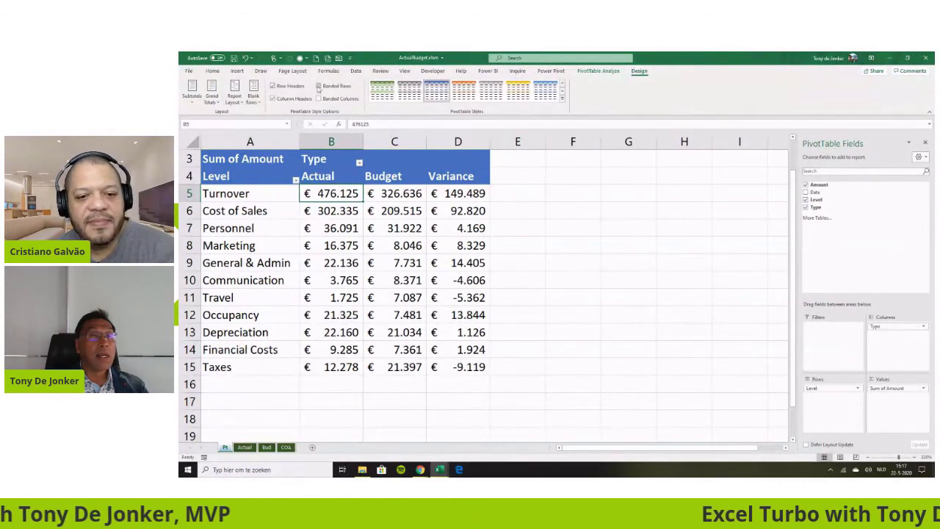
left_click(213, 100)
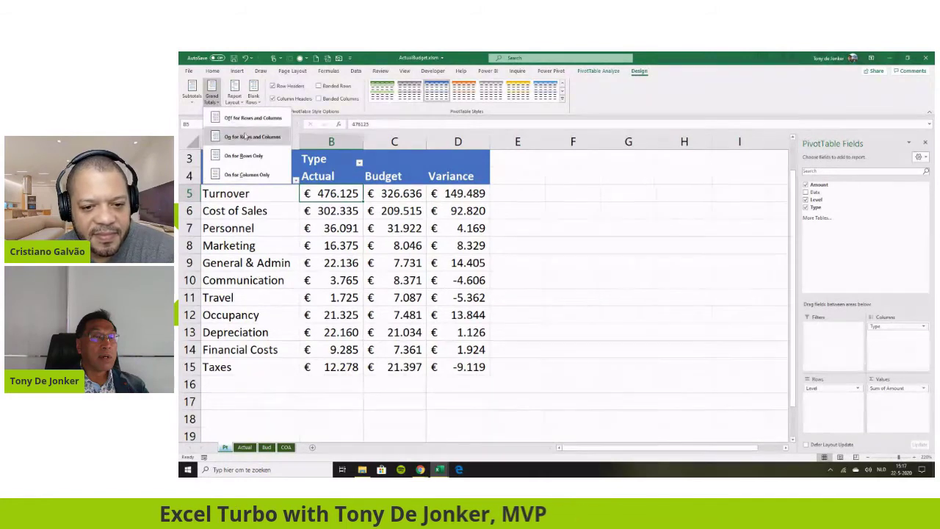
left_click(253, 155)
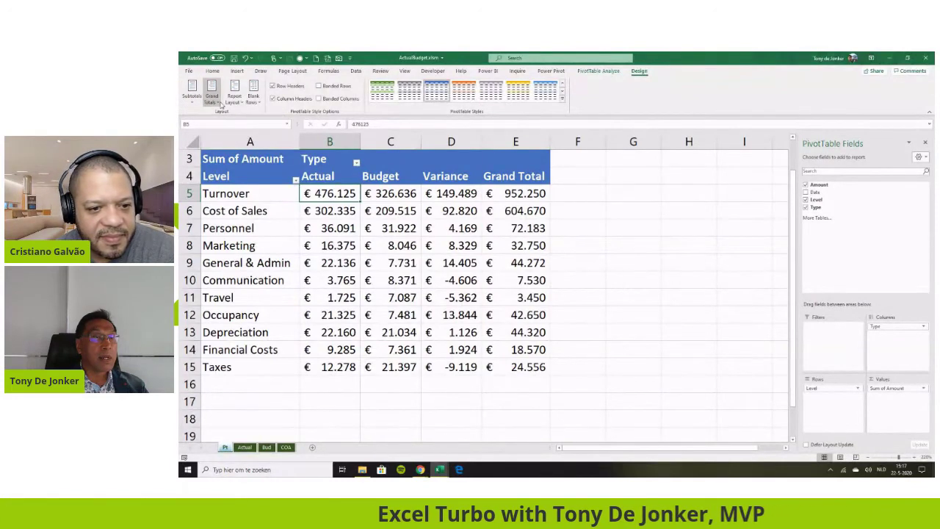
left_click(211, 92)
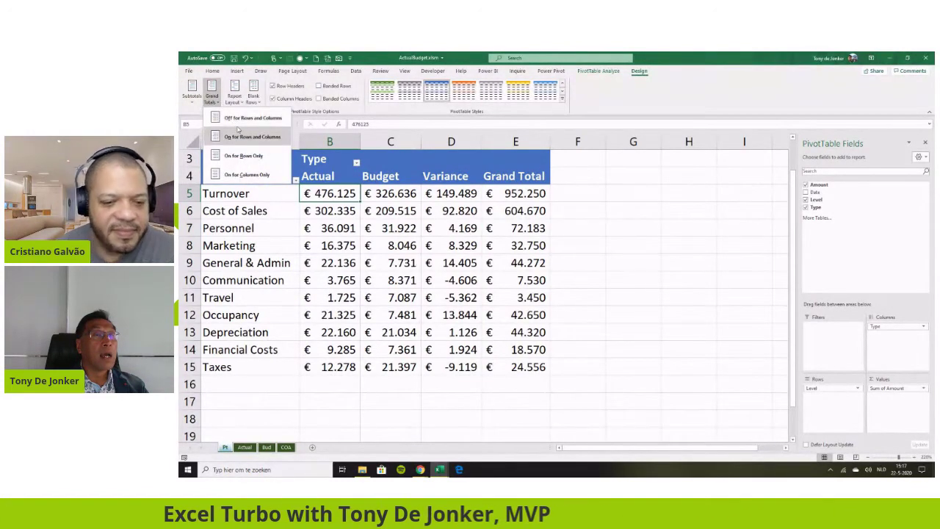
left_click(231, 118)
Turn on grand totals for columns only and check the Actual column's Grand Total against its Turnover, Cost of Sales and Personnel amounts
left_click(218, 103)
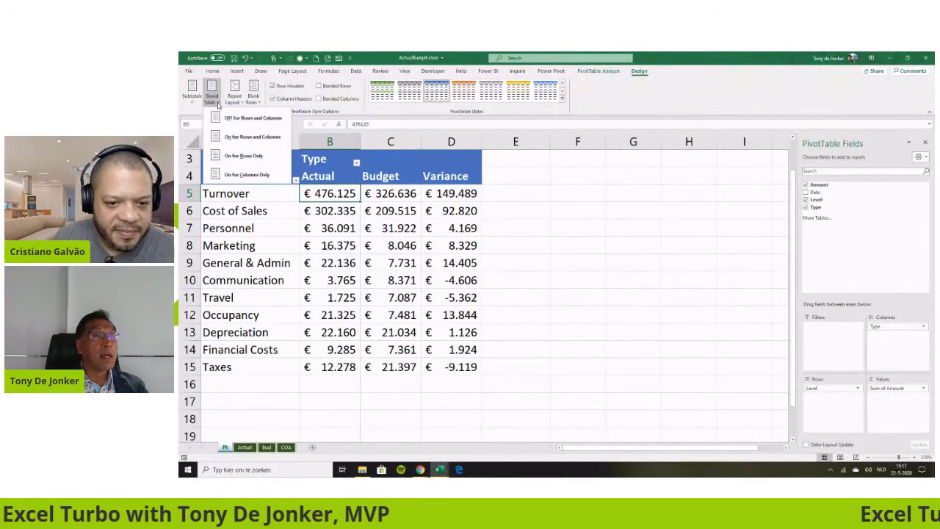
left_click(239, 176)
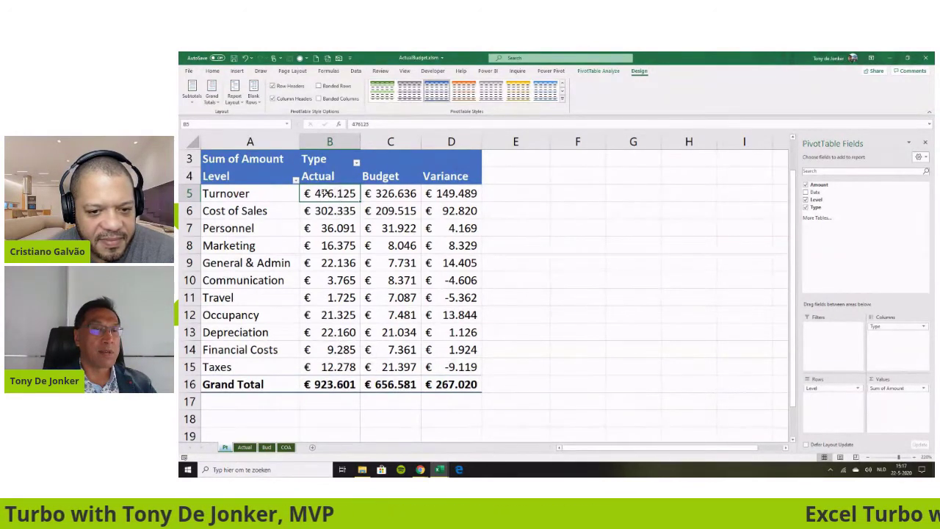
left_click_drag(324, 193, 329, 250)
left_click_drag(324, 345, 327, 367)
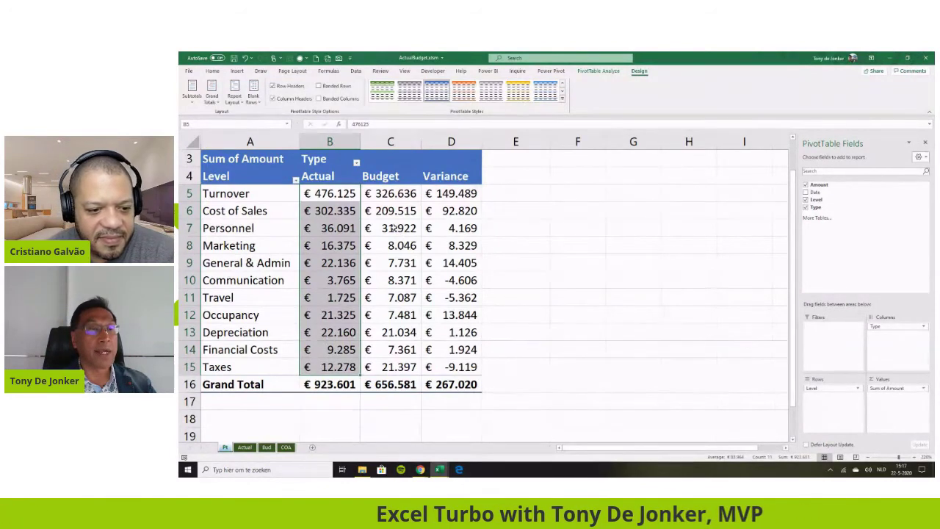
left_click(335, 193)
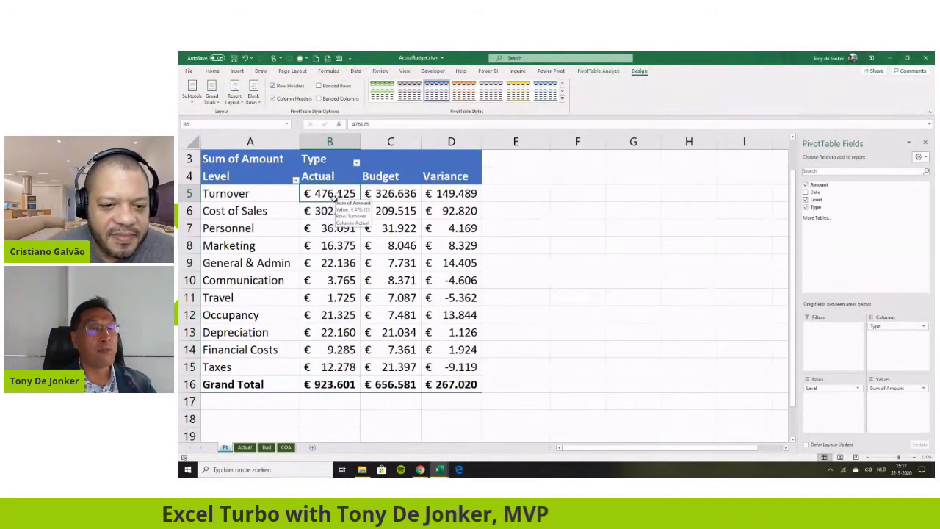
left_click(323, 212)
left_click(323, 229)
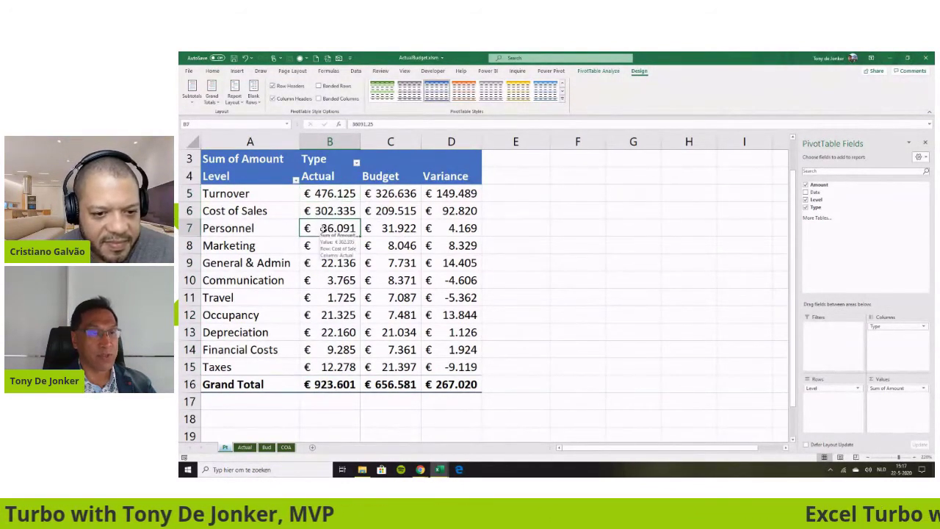
left_click(323, 382)
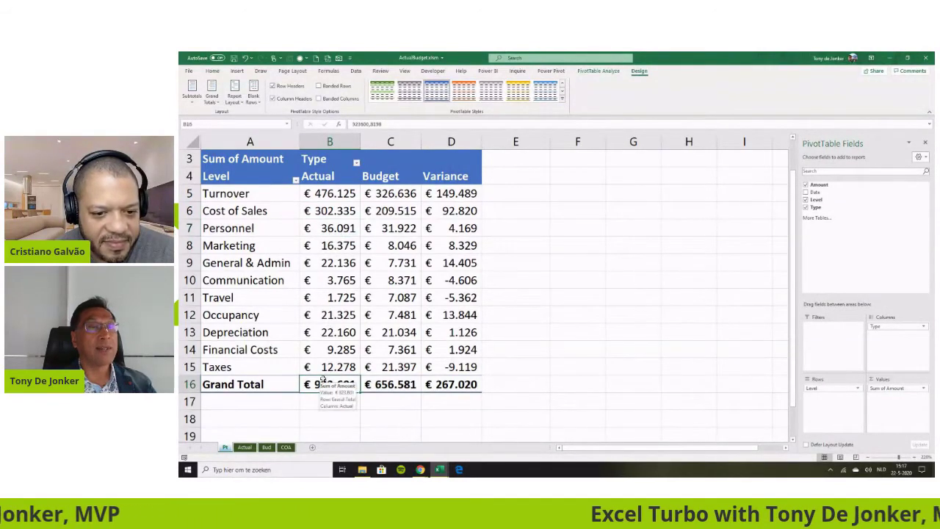
Turn off the PivotTable's grand totals for both rows and columns, and reselect the Actual amount for Turnover
left_click(217, 104)
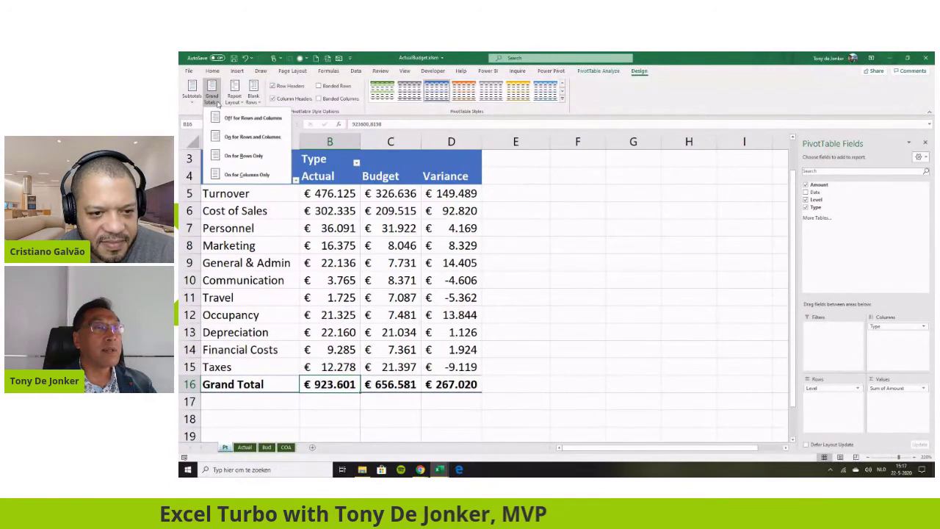
left_click(240, 123)
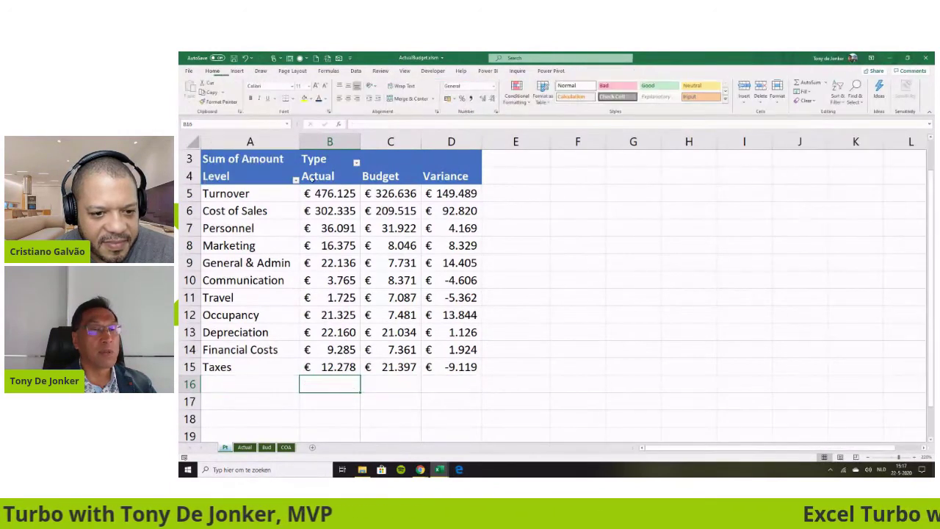
left_click(328, 193)
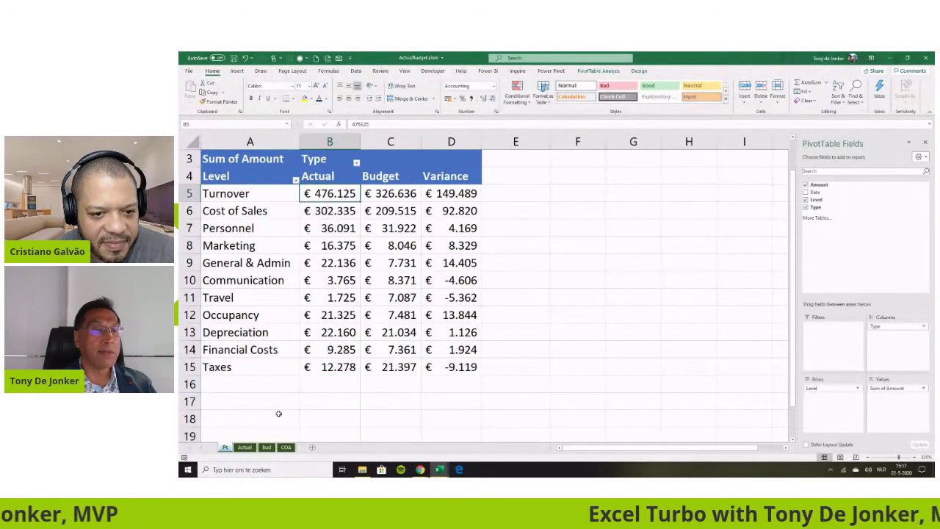
left_click(226, 380)
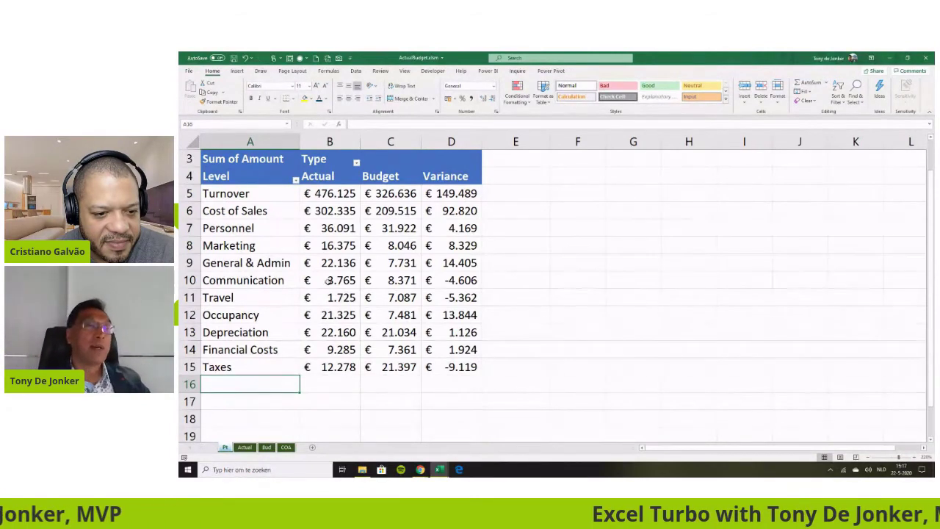
left_click(332, 221)
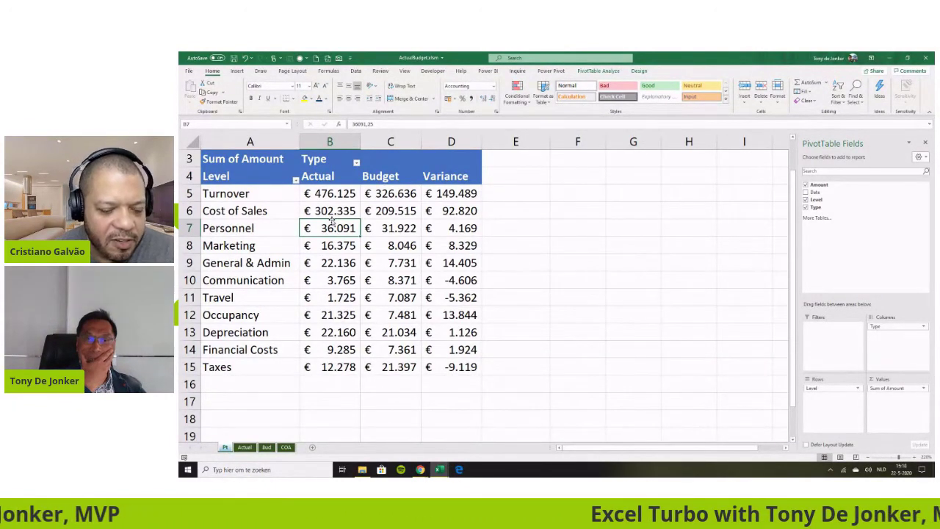
left_click(242, 389)
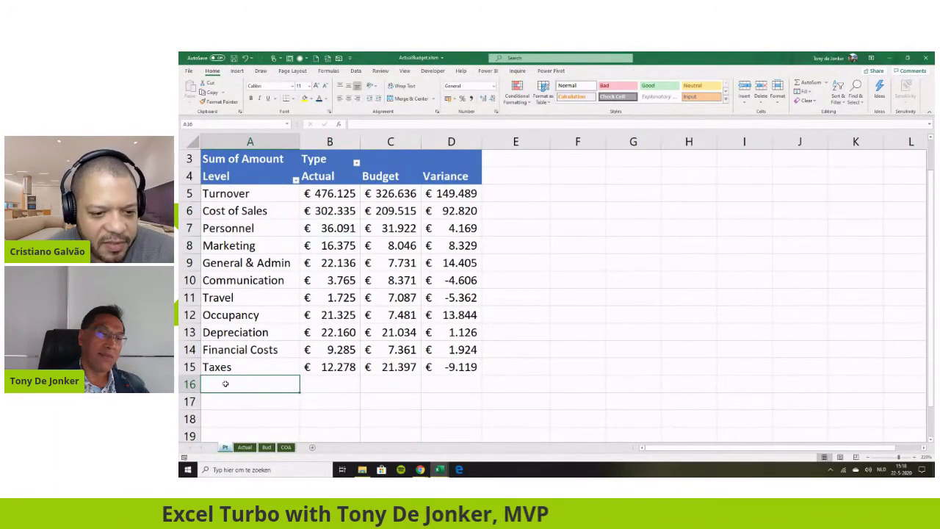
left_click(326, 388)
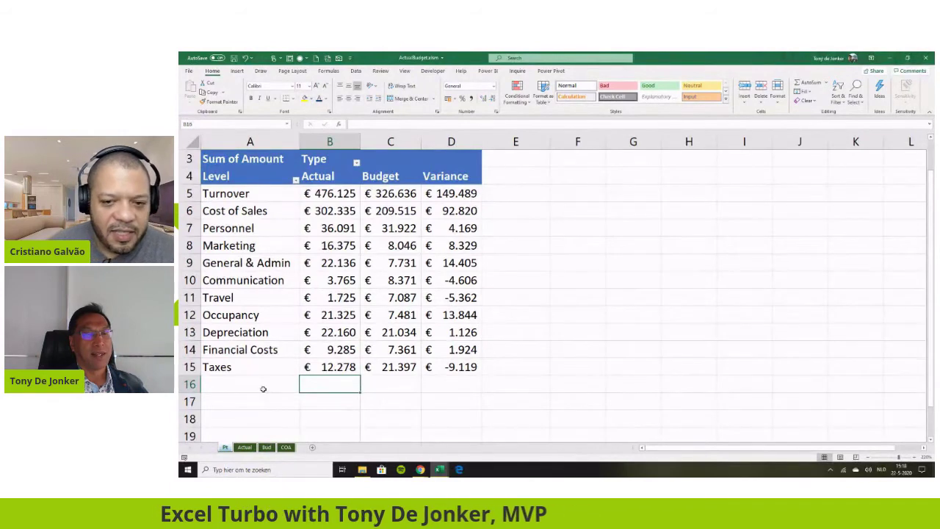
left_click(324, 344)
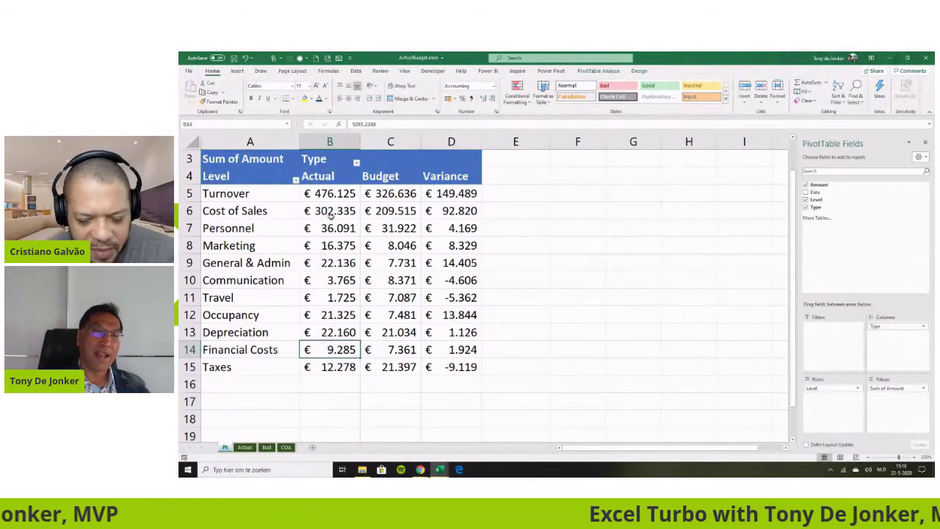
Open the TotalData query in the Power Query Editor, review its combined rows and expand the list of queries
left_click(334, 178)
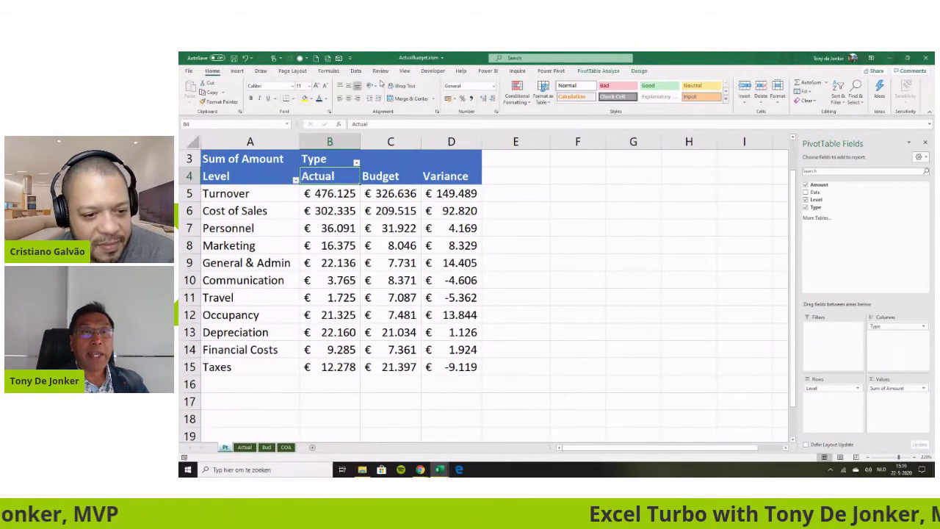
left_click(355, 71)
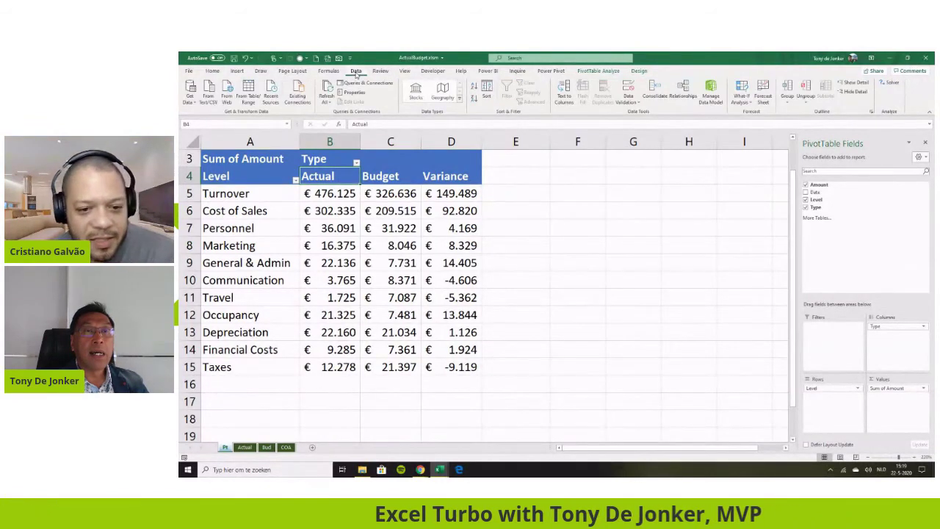
left_click(357, 84)
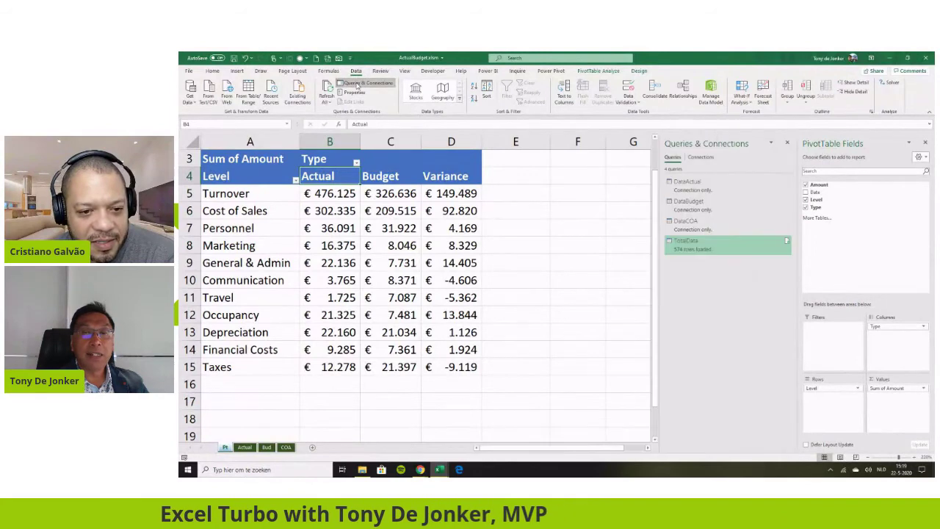
double_click(695, 249)
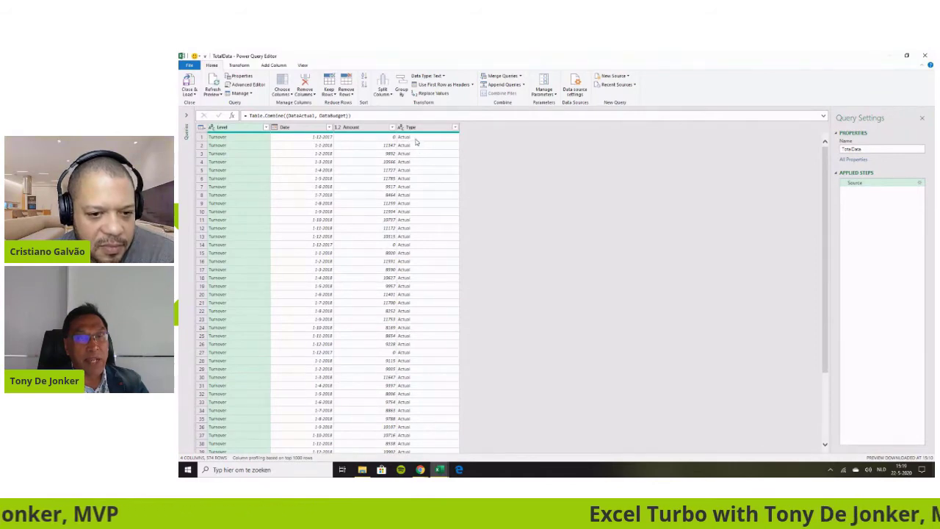
scroll(416, 143, "down", 15)
scroll(415, 144, "up", 8)
scroll(415, 143, "up", 8)
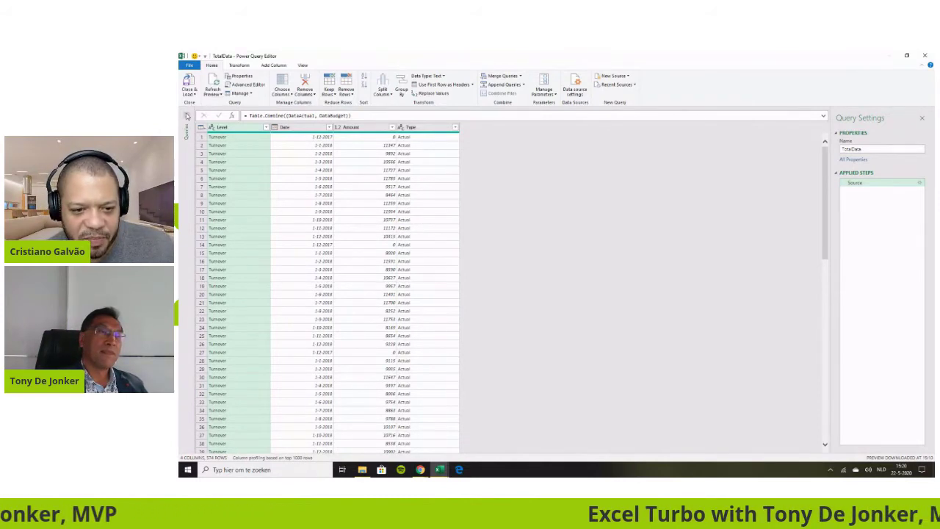
left_click(185, 115)
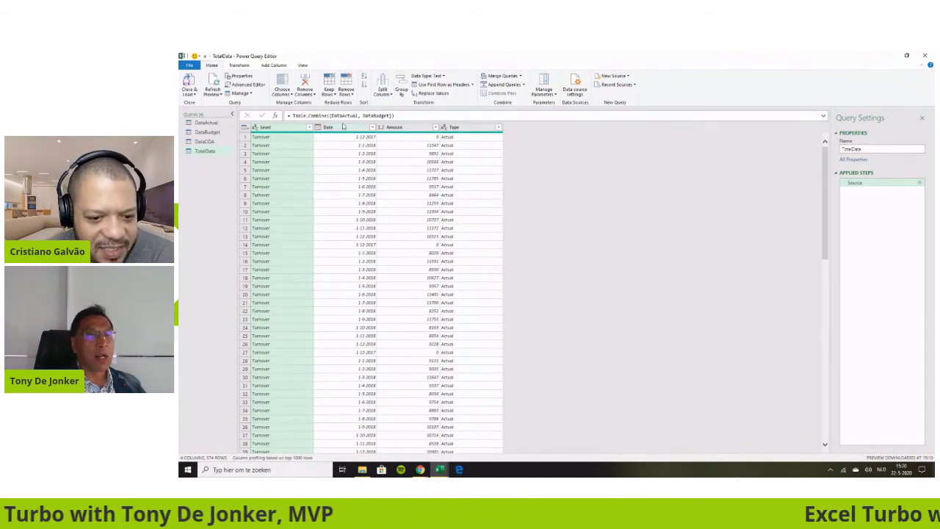
Try to change the Date column's type using a locale, with Date as the data type, and browse the available locales
left_click(318, 128)
left_click(318, 128)
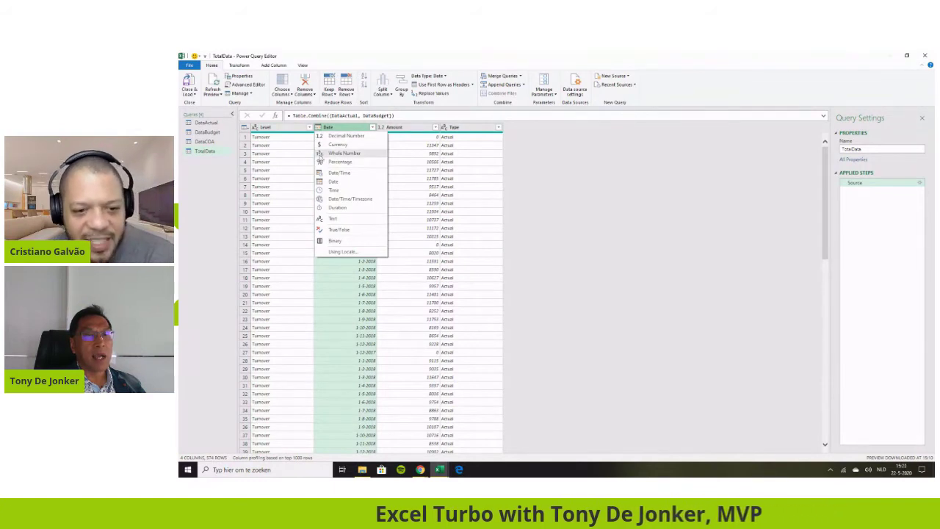
left_click(334, 252)
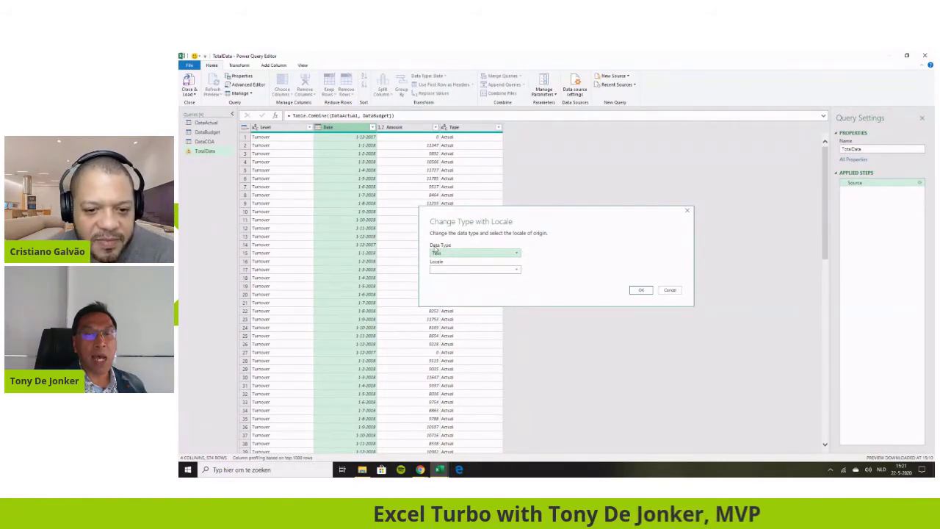
left_click(517, 254)
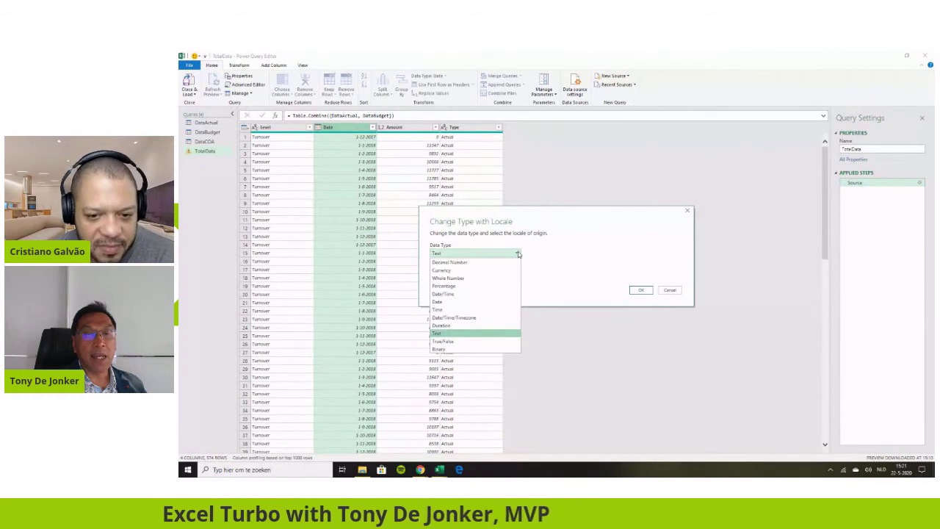
left_click(448, 302)
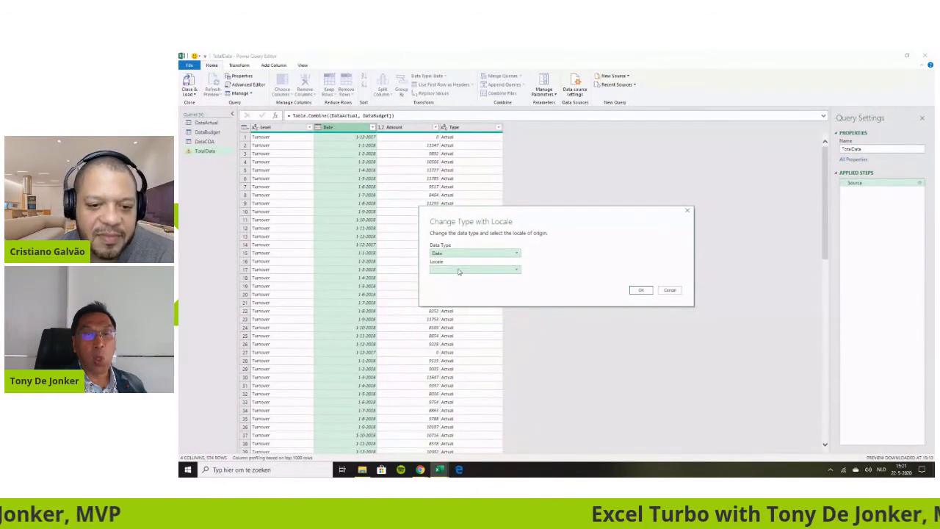
left_click(517, 270)
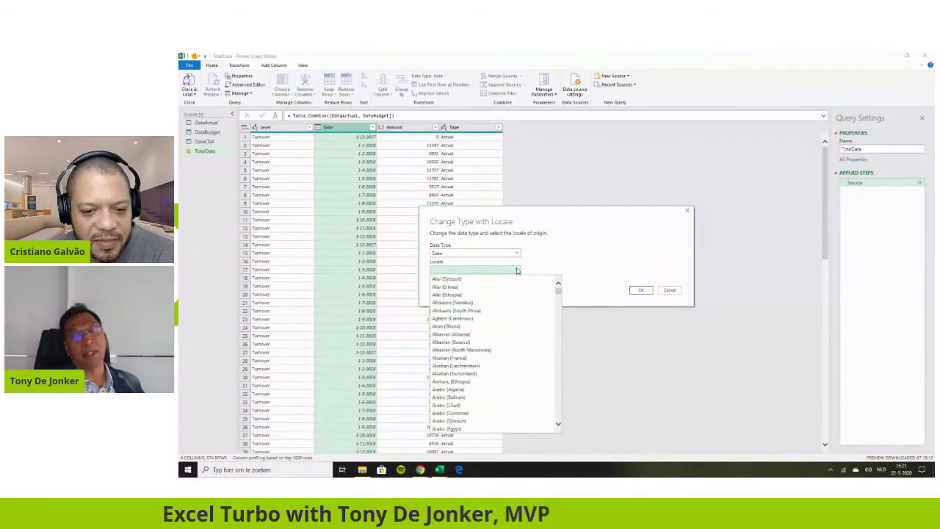
left_click(517, 271)
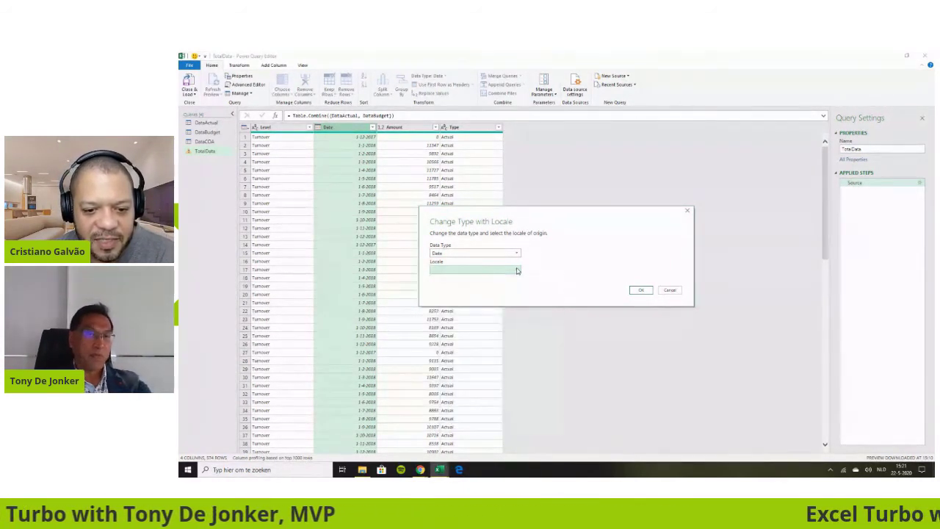
key("Escape")
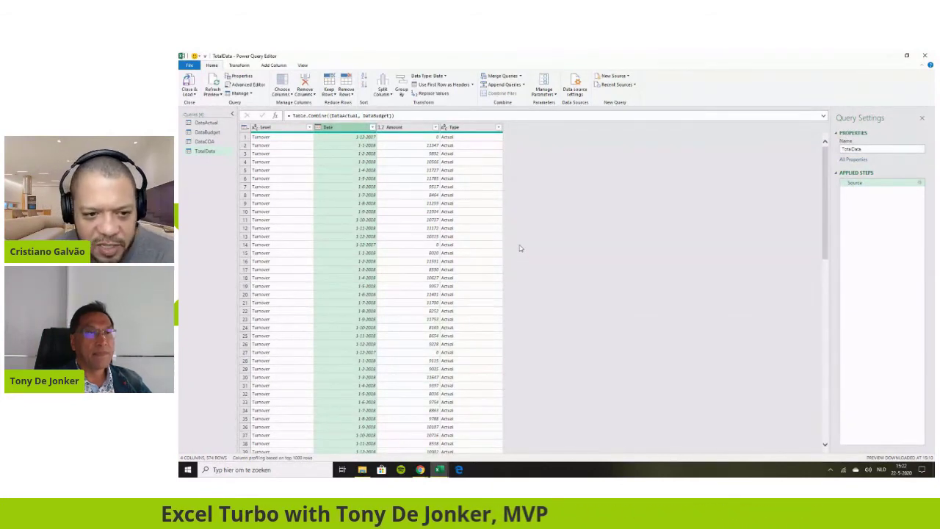
Review the DataActual query with its applied steps and check its Close & Load To option
left_click(200, 123)
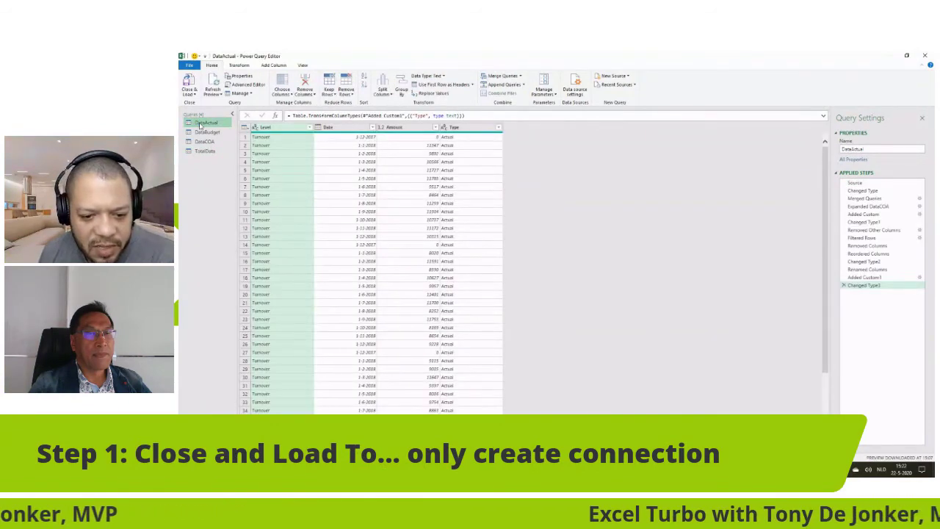
left_click(192, 94)
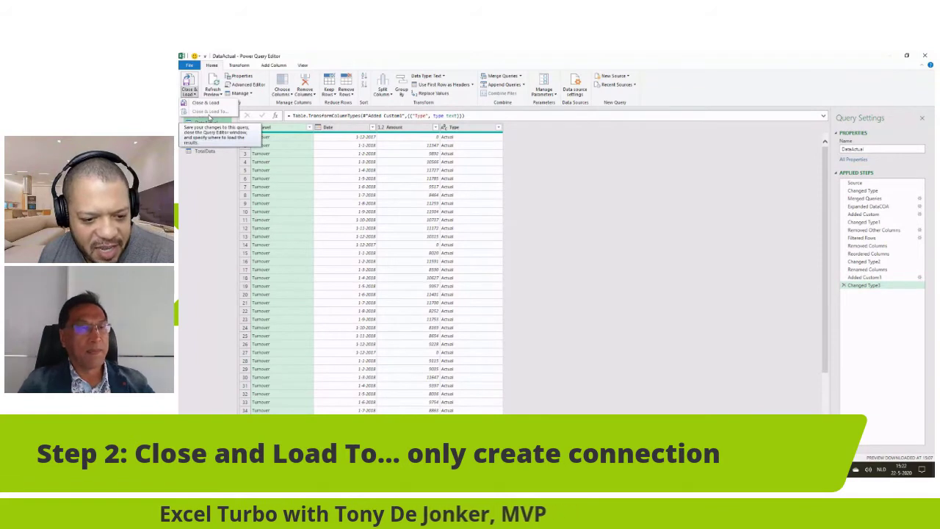
left_click(210, 111)
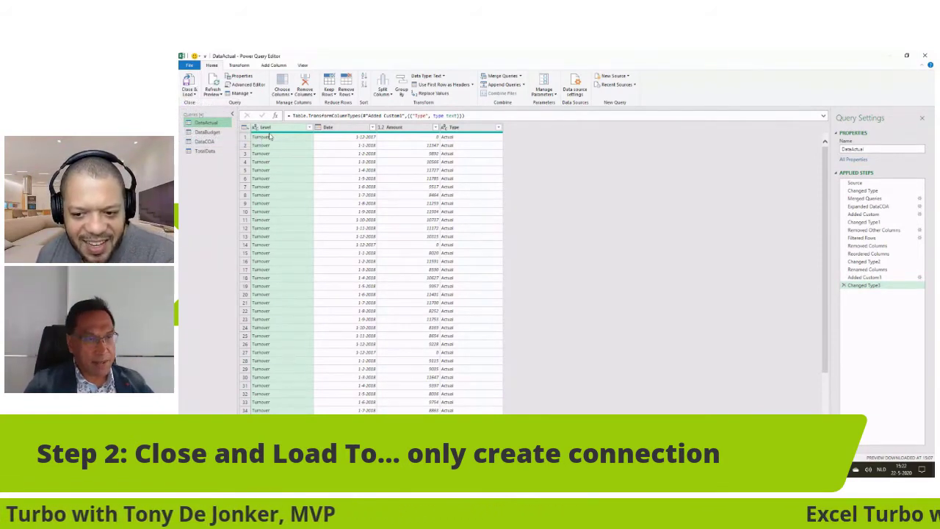
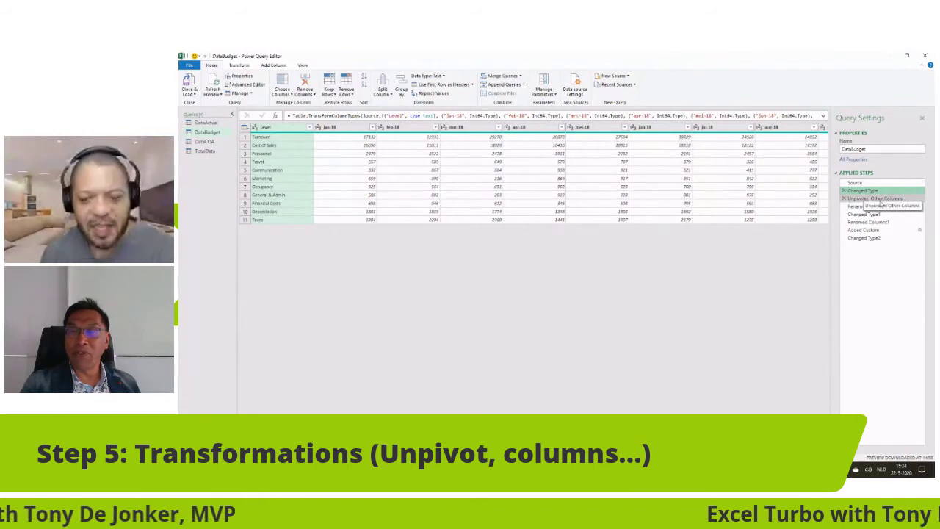
Inspect the Unpivoted Other Columns step of DataBudget and the combined TotalData query, and return to the worksheet's PivotTable
left_click(880, 201)
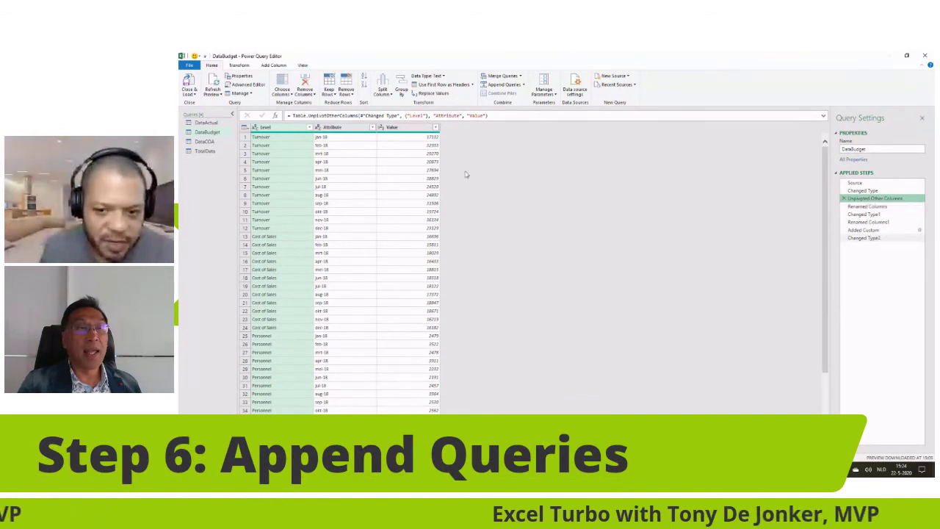
left_click(206, 151)
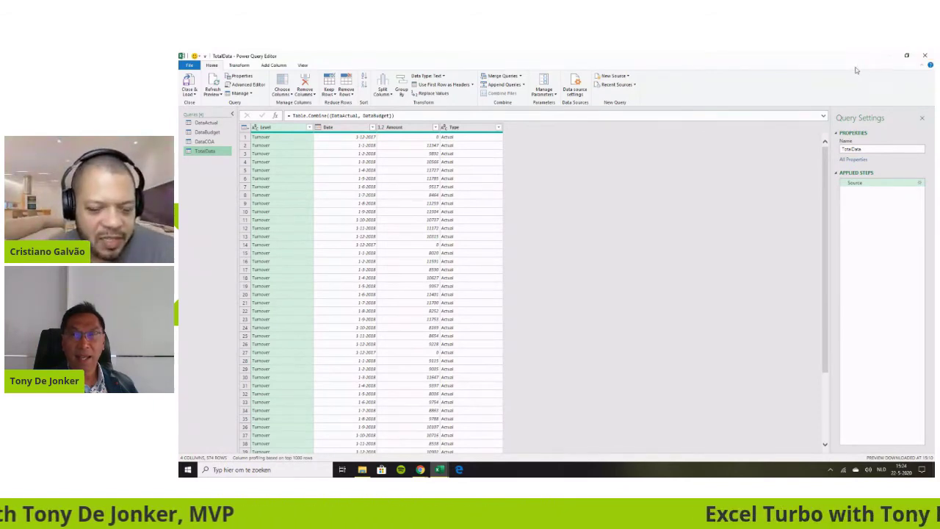
left_click(924, 55)
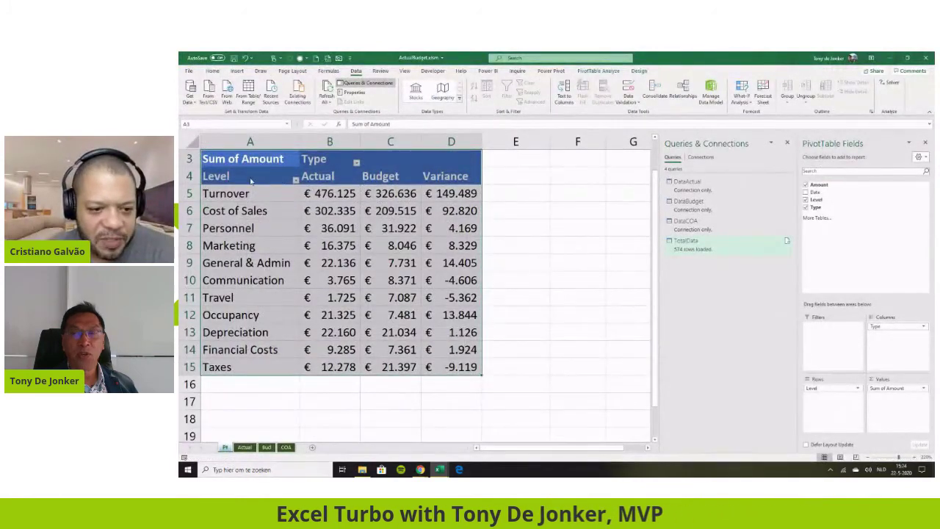
left_click(253, 180)
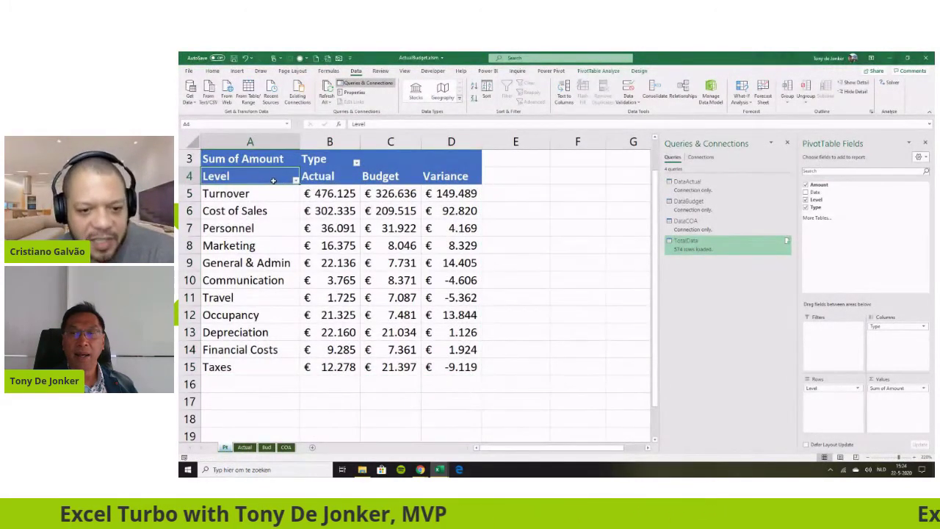
left_click(230, 314)
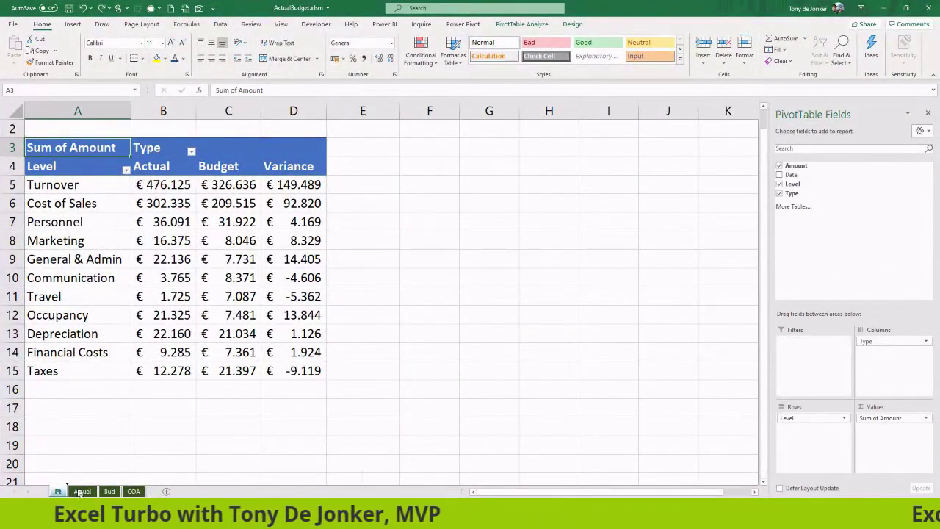
Duplicate the Pt sheet directly after the original and rename the copy Pt2
left_click_drag(80, 492, 81, 492)
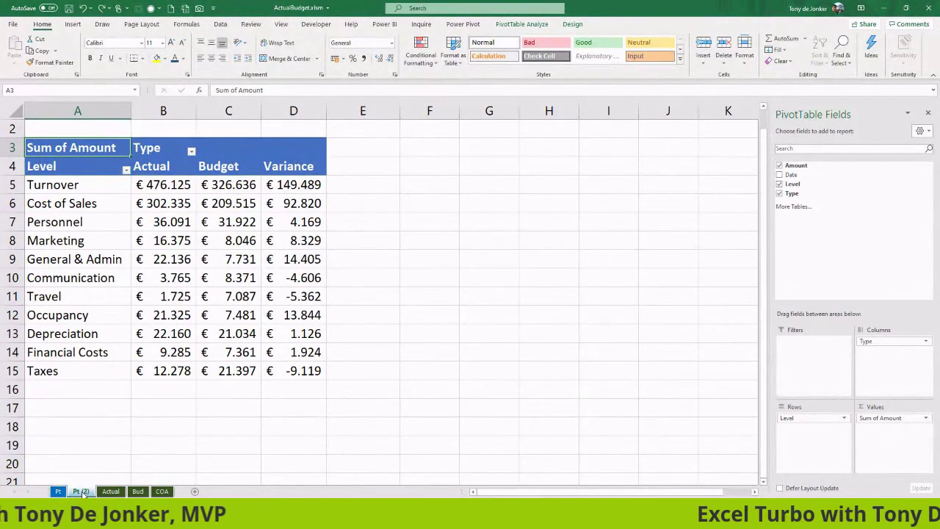
left_click(80, 492, "ctrl")
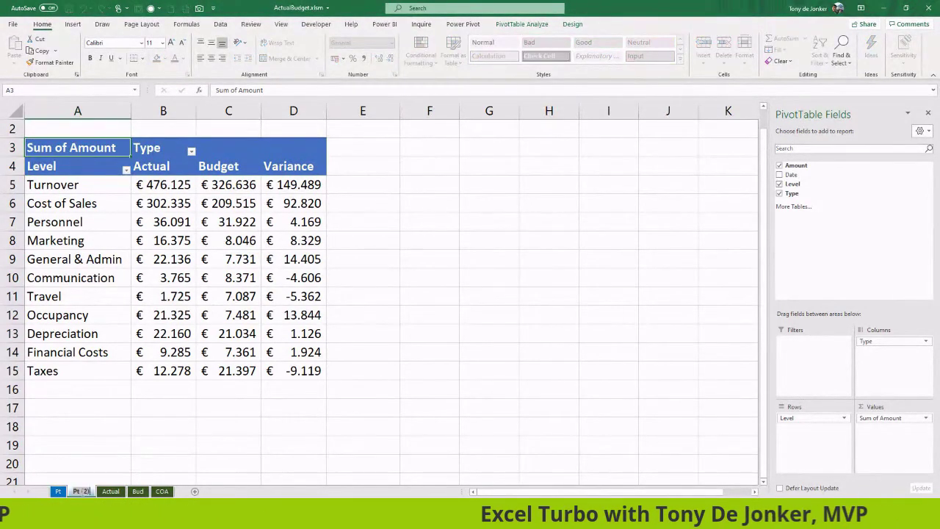
left_click(81, 492, "ctrl")
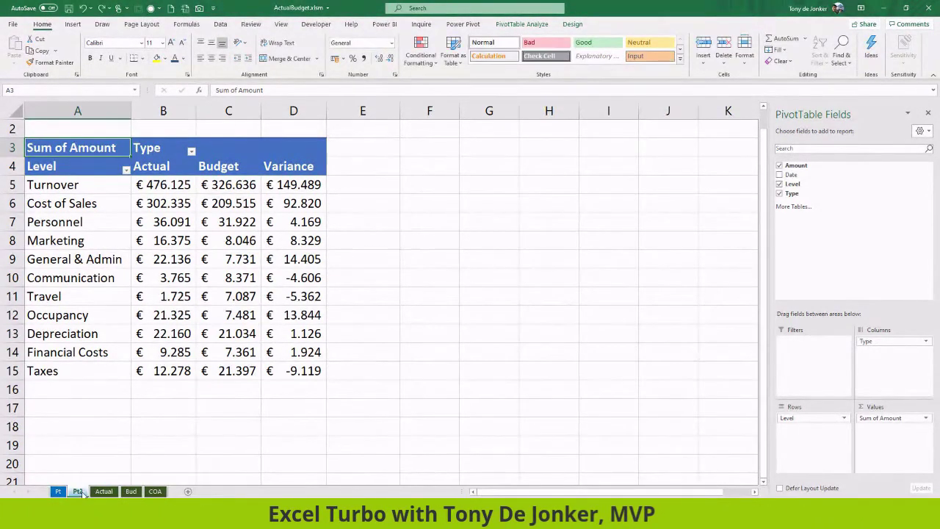
Remove Level from the rows of the Pt2 PivotTable and move Type from the columns to the rows
left_click(220, 237)
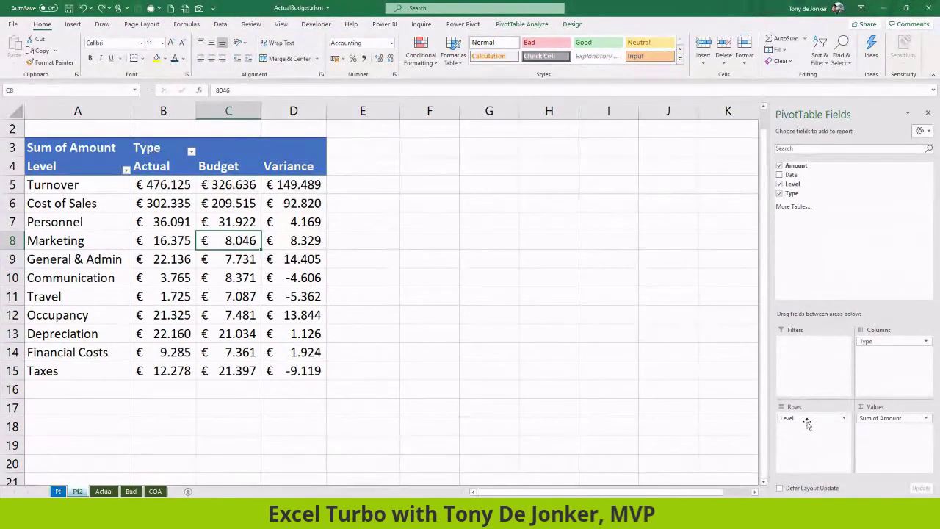
left_click_drag(807, 424, 837, 247)
left_click_drag(874, 343, 814, 434)
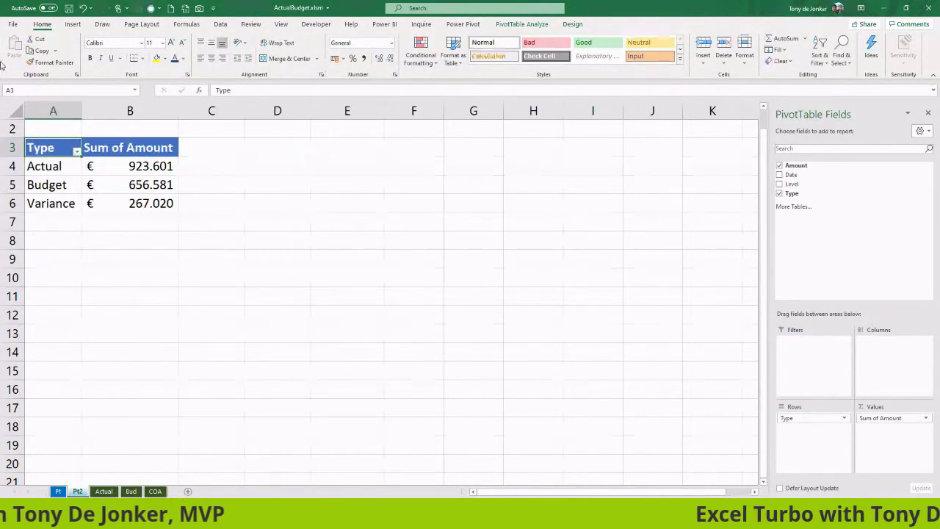
Insert a pie PivotChart of Sum of Amount by Type on Pt2 and delete its chart title
left_click(138, 166)
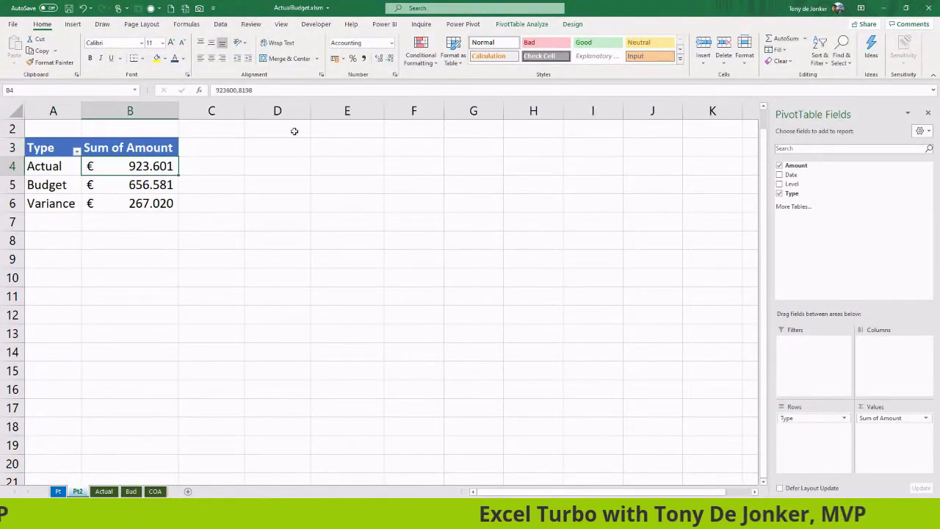
left_click(516, 25)
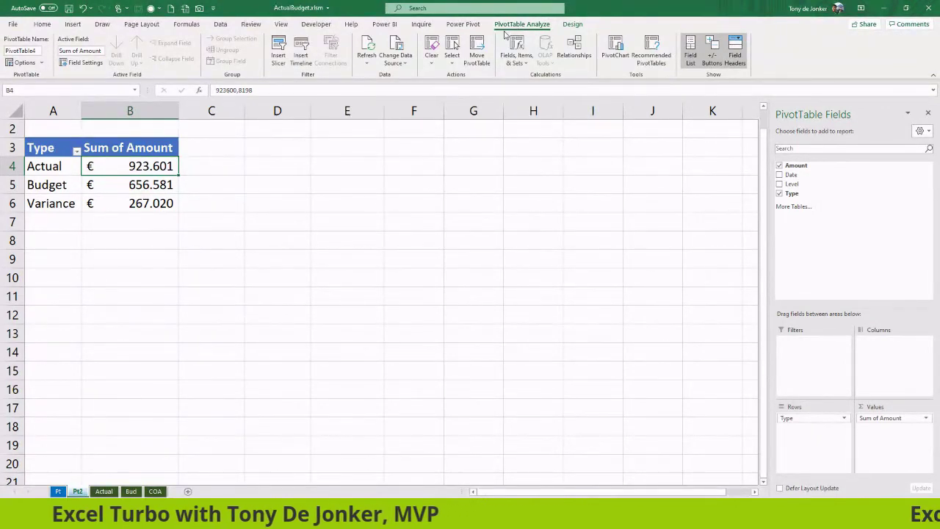
left_click(616, 51)
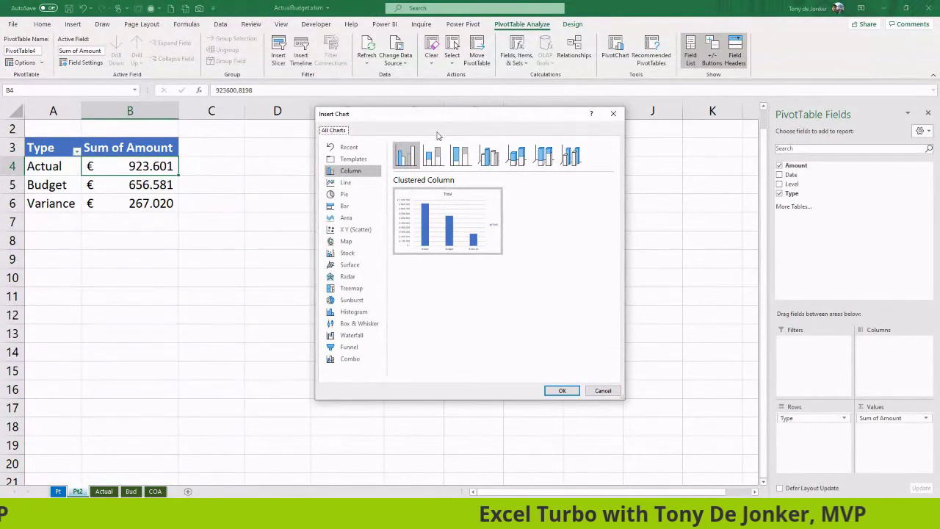
left_click(343, 196)
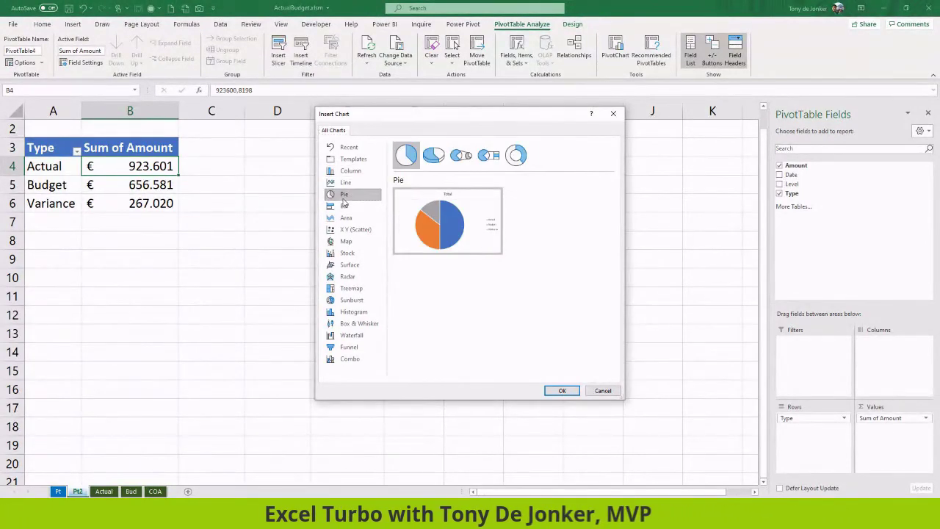
left_click(561, 391)
left_click(393, 213)
key("Delete")
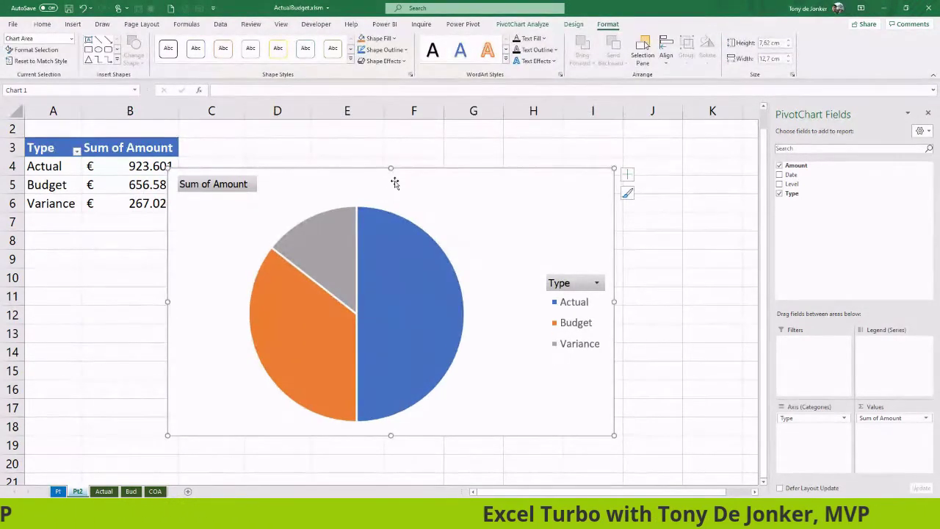
Move the pie chart clear of the PivotTable and apply the grey gradient chart style with boxed percentage labels
left_click_drag(416, 171, 448, 133)
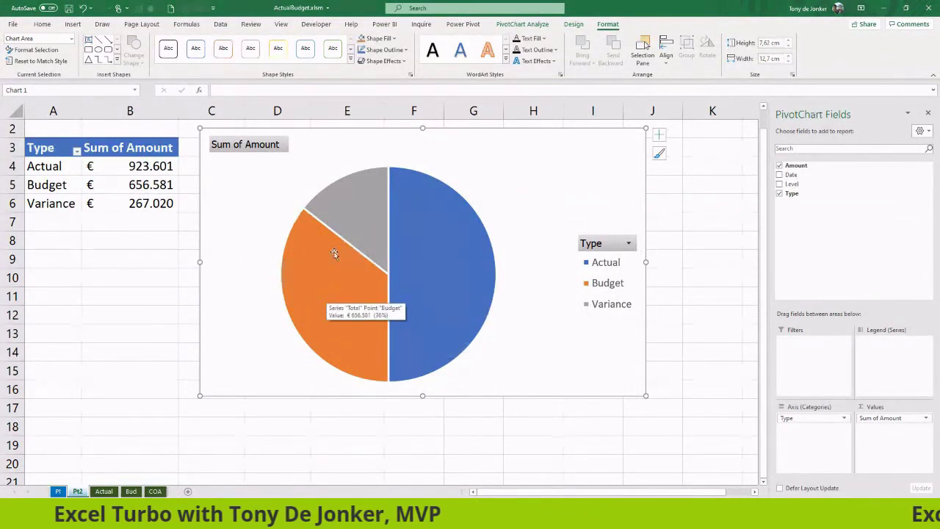
mouse_move(361, 199)
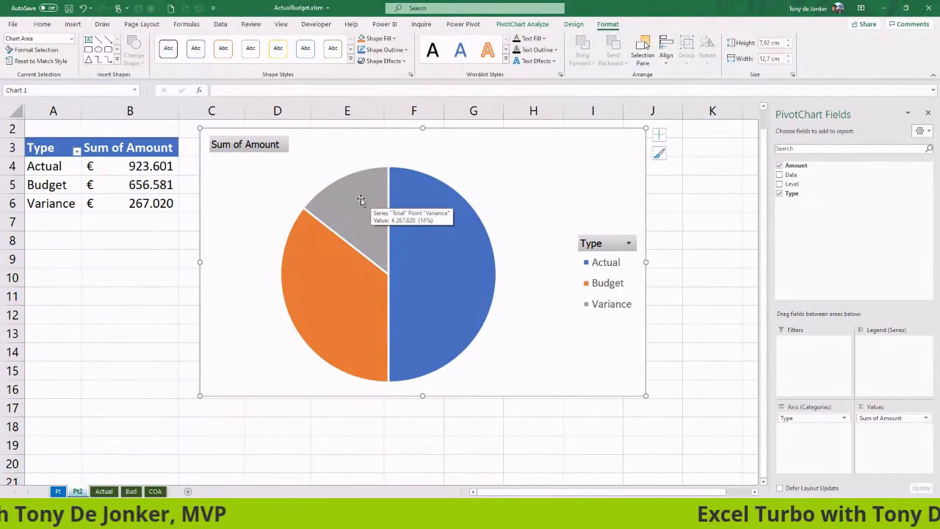
left_click(573, 24)
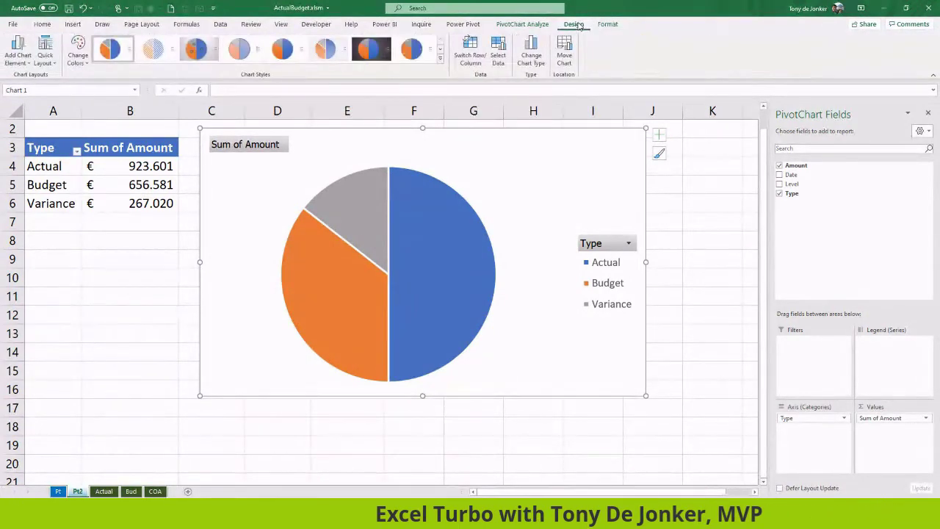
left_click(188, 49)
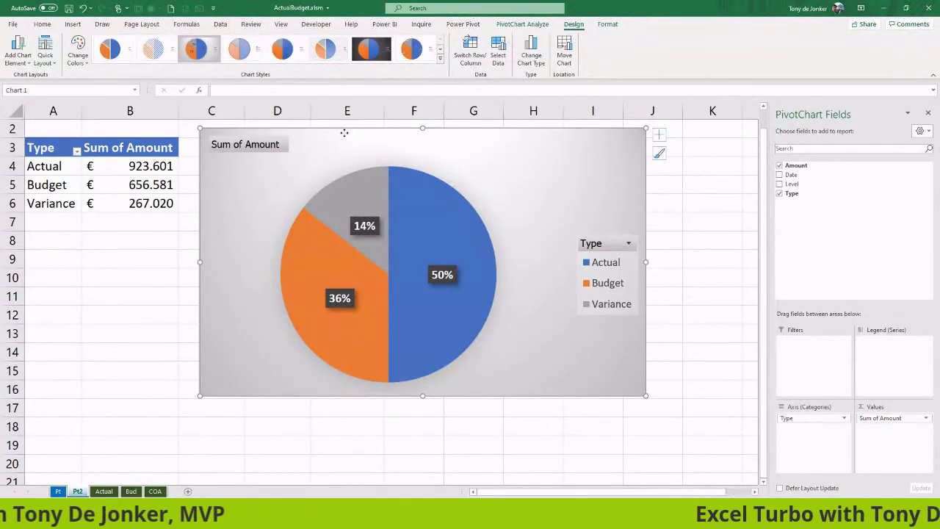
Move the pie chart from Pt2 to cell F5 of the Pt sheet and align its upper edge with the PivotTable's header
key("Delete")
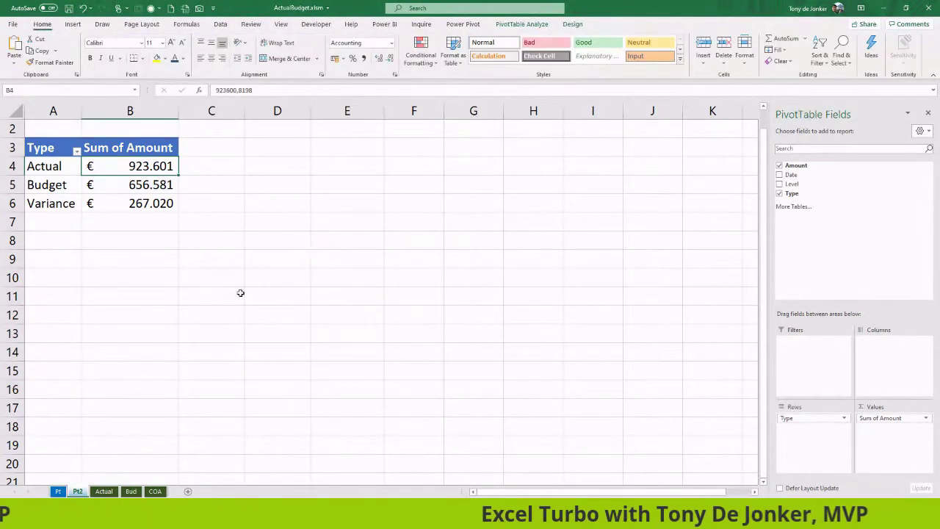
left_click(58, 491)
left_click(379, 187)
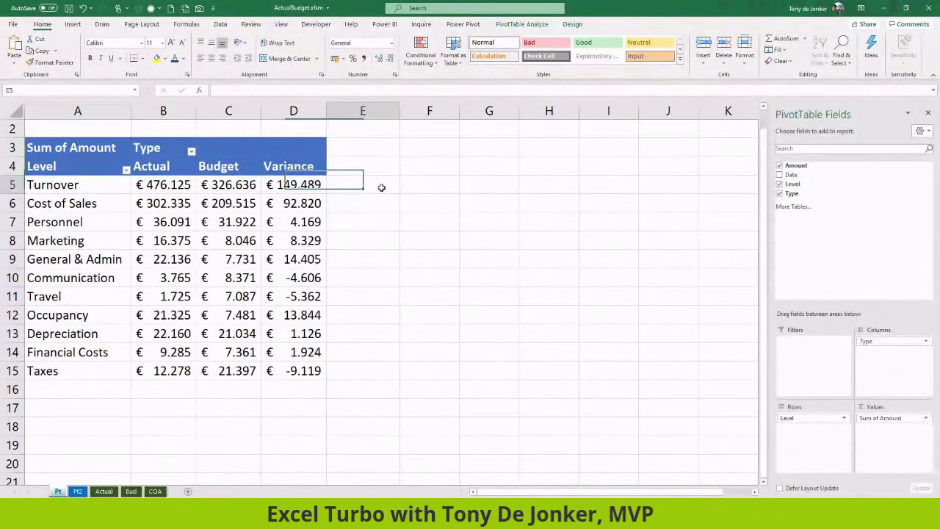
left_click(419, 182)
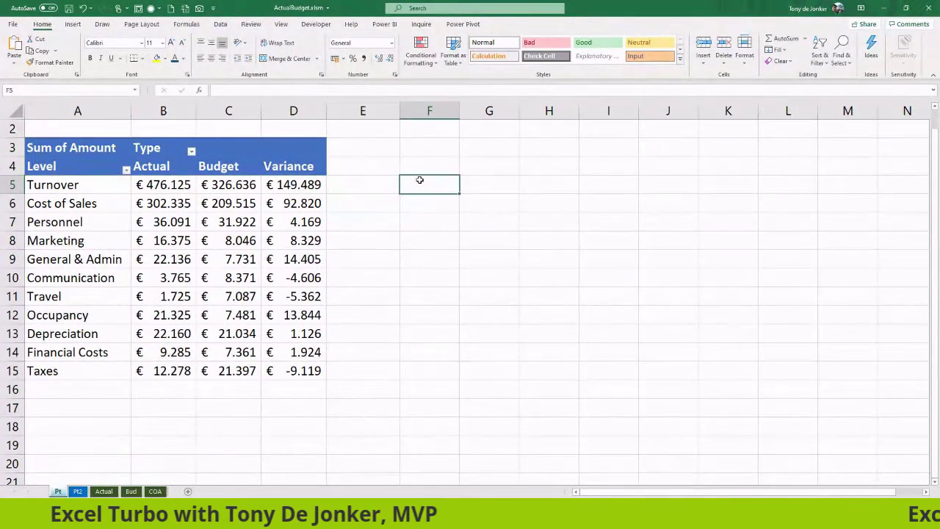
key("ctrl+v")
scroll(380, 172, "down", 3, "ctrl")
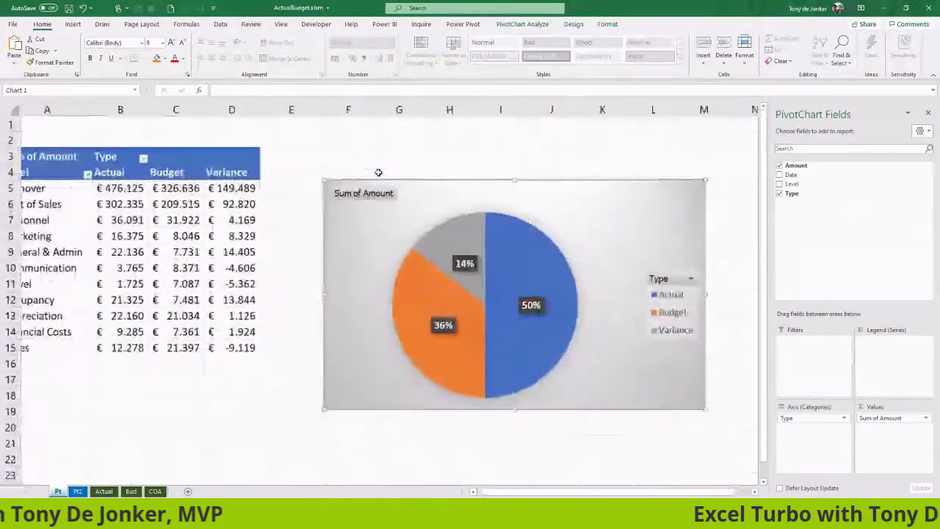
left_click_drag(413, 172, 397, 144)
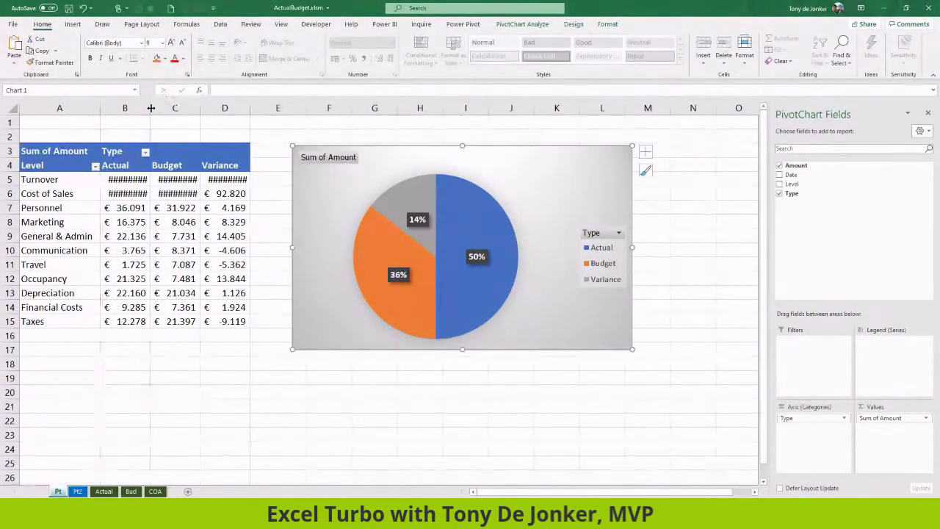
AutoFit columns B, C and D on the Pt sheet and nudge the pie chart slightly closer to the PivotTable
double_click(150, 110)
double_click(202, 111)
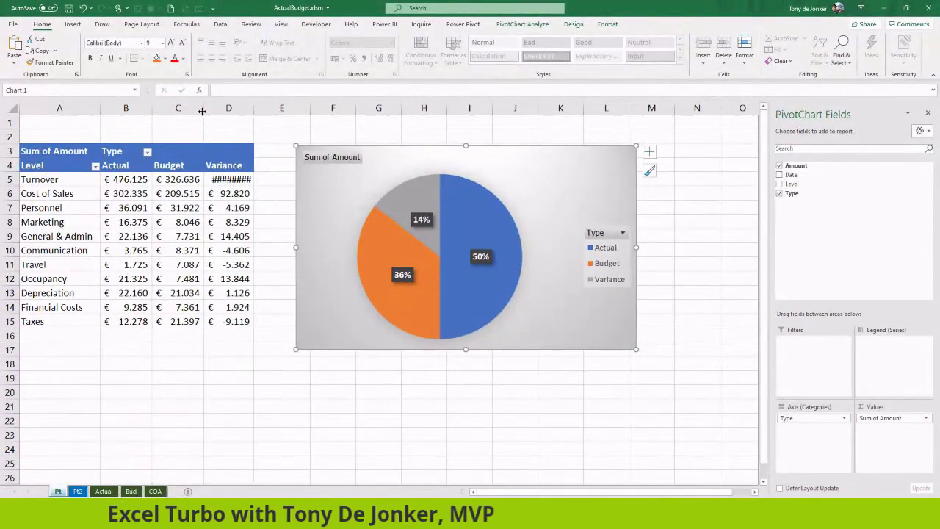
double_click(255, 108)
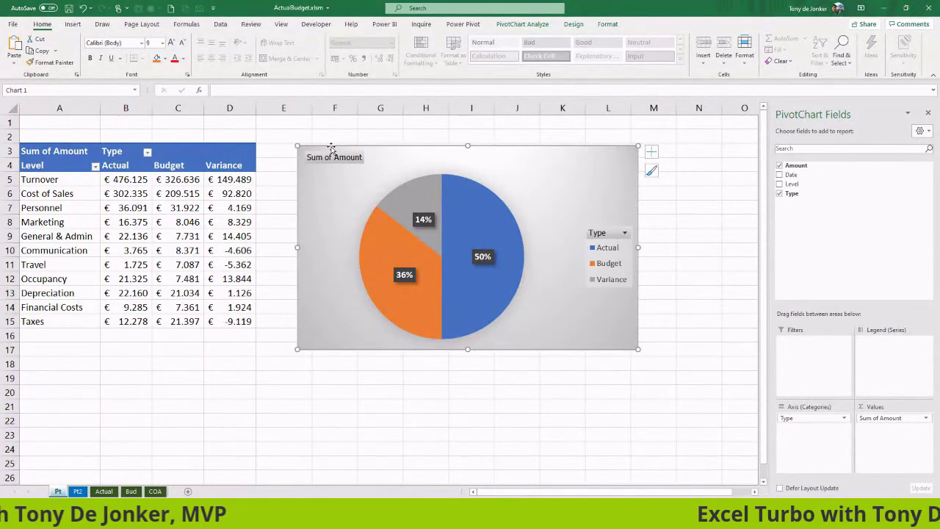
left_click_drag(329, 146, 320, 143)
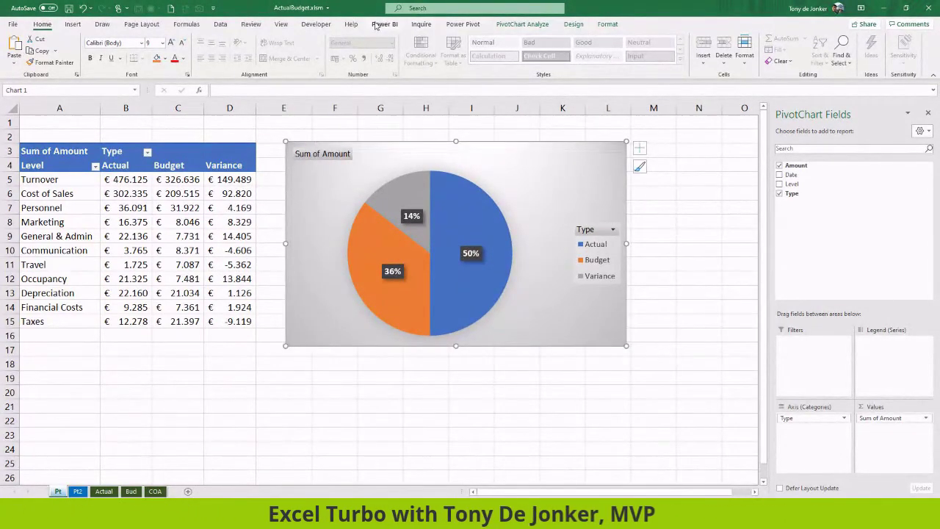
Hide the gridlines and the row and column headings on the Pt sheet
left_click(282, 24)
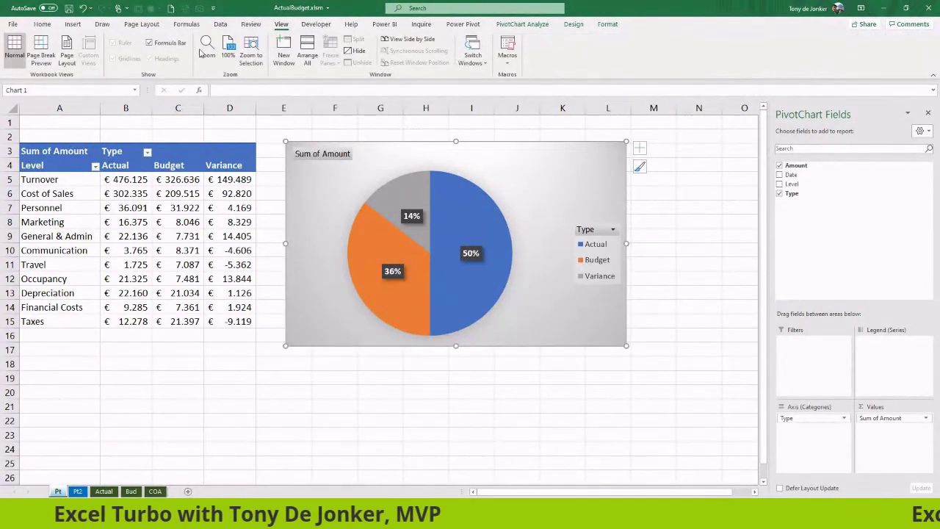
left_click(193, 122)
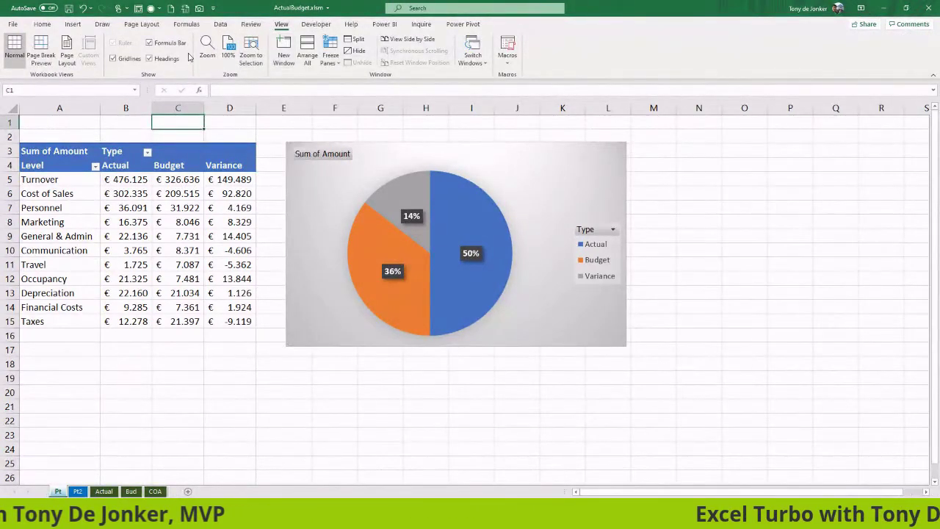
left_click(163, 62)
left_click(124, 60)
left_click(63, 154)
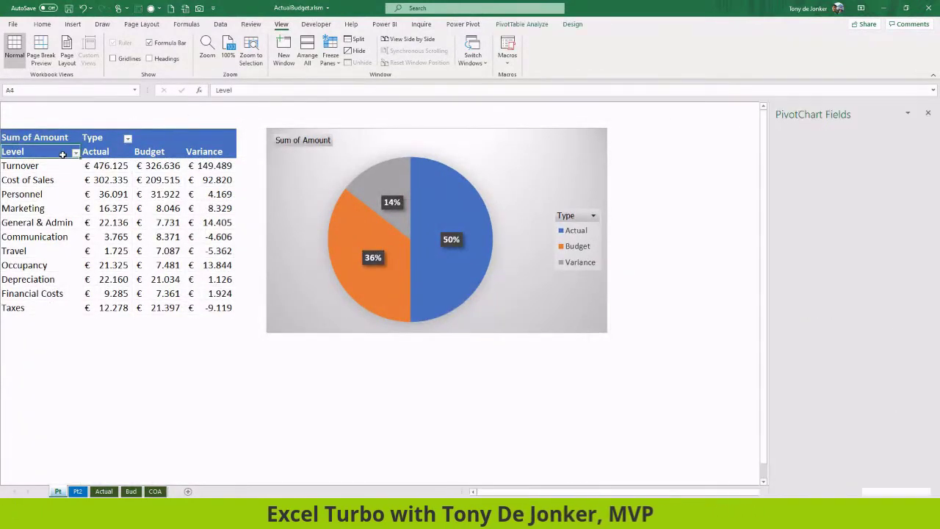
Enter the report title "Actual versus Budget" in cell A1 of the Pt sheet
left_click(43, 109)
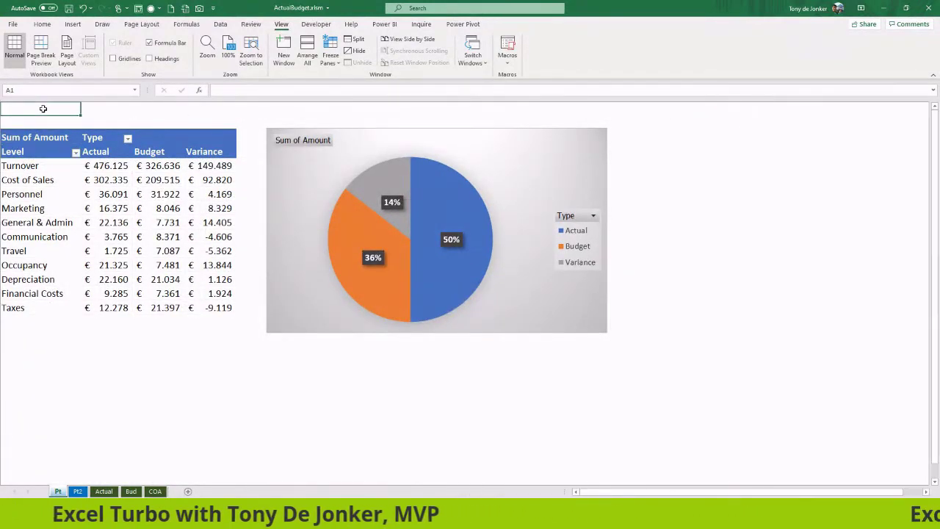
type("Actual ve")
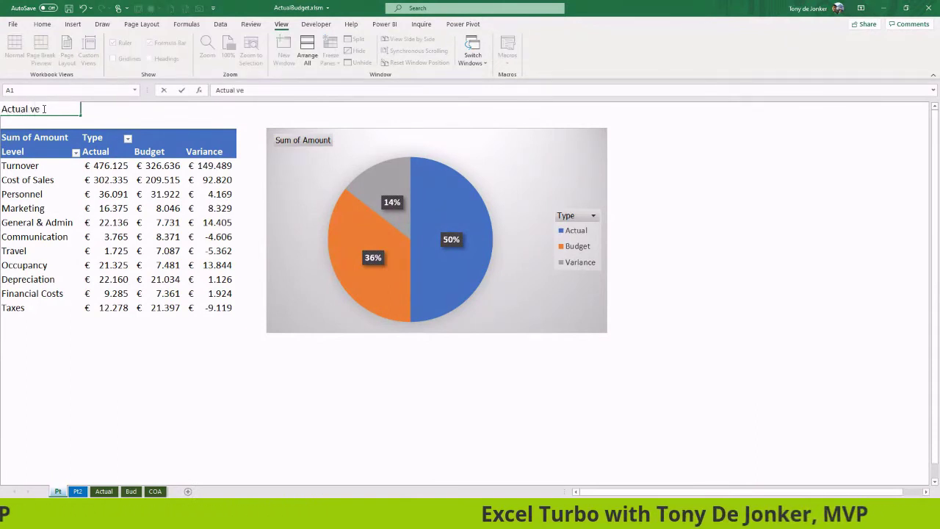
type("rsus B")
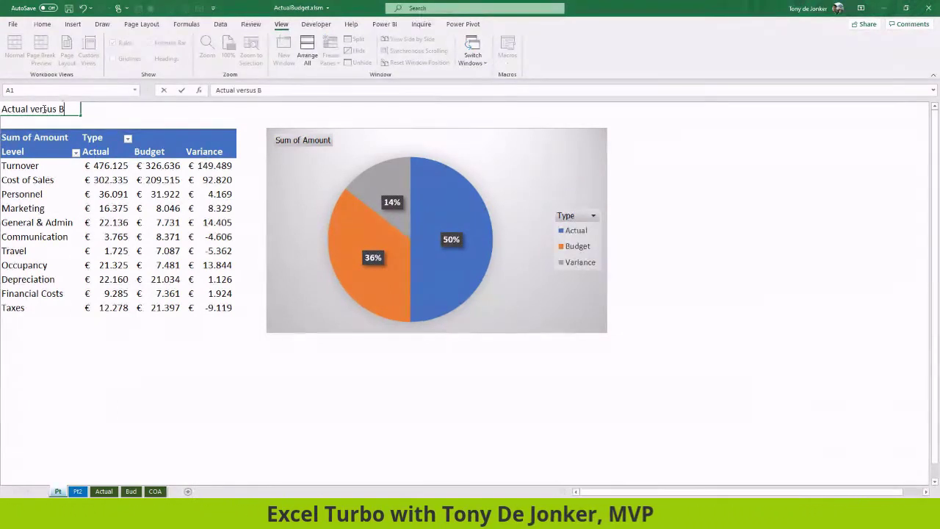
type("udget")
key("ctrl+Return")
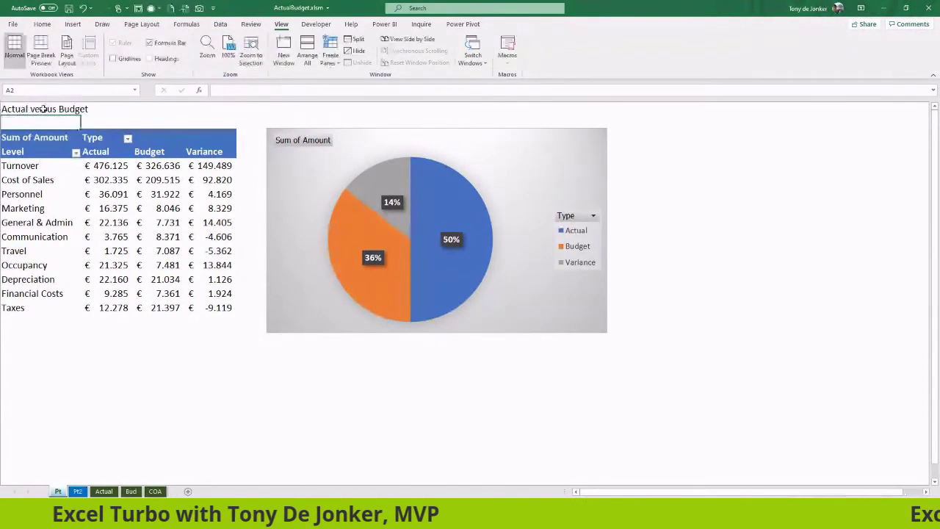
Apply the Title cell style to the A1 heading and make it bold
left_click(42, 24)
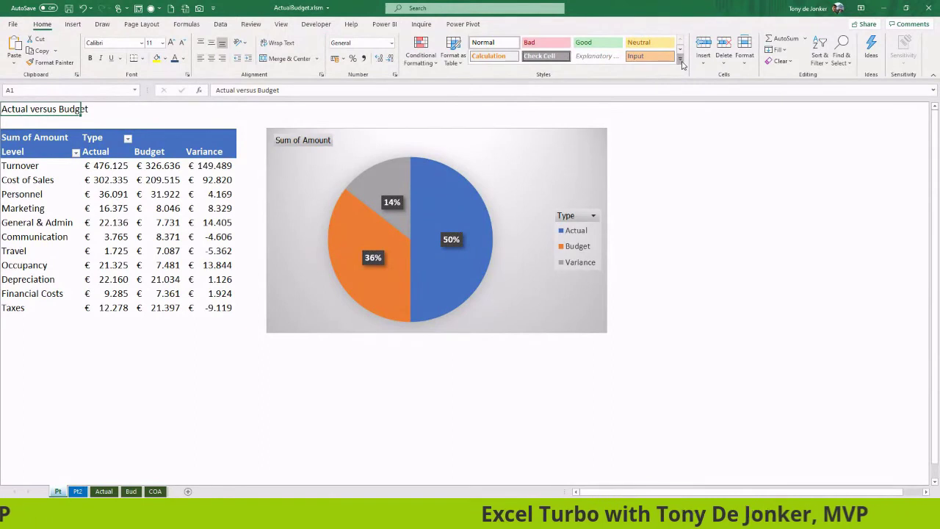
left_click(682, 65)
left_click(703, 135)
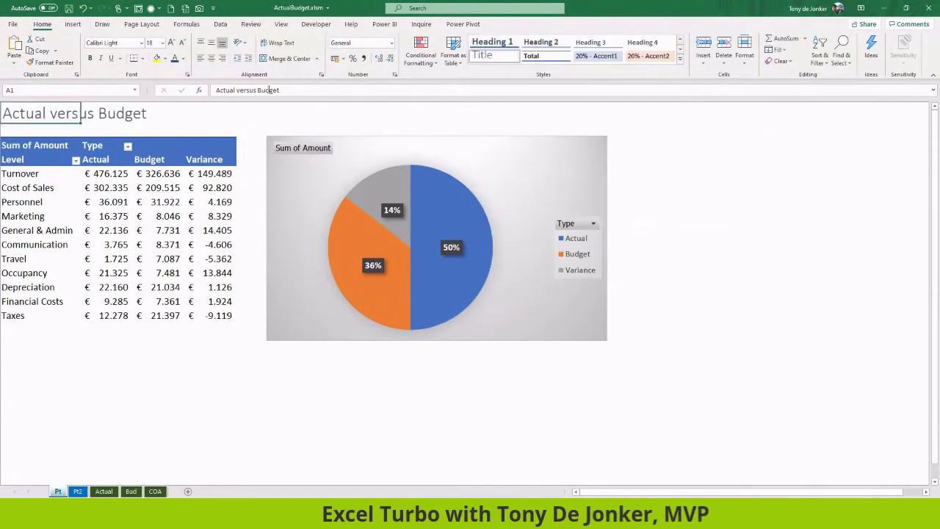
left_click(90, 58)
left_click(34, 160)
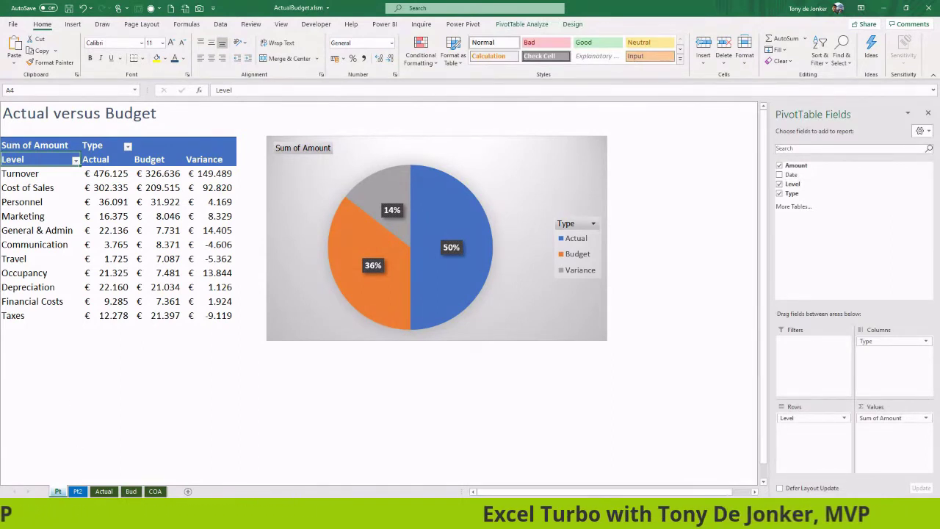
Review the source tables on the Actual and Bud sheets and the Pt2 sheet, and return to Pt
left_click(110, 492)
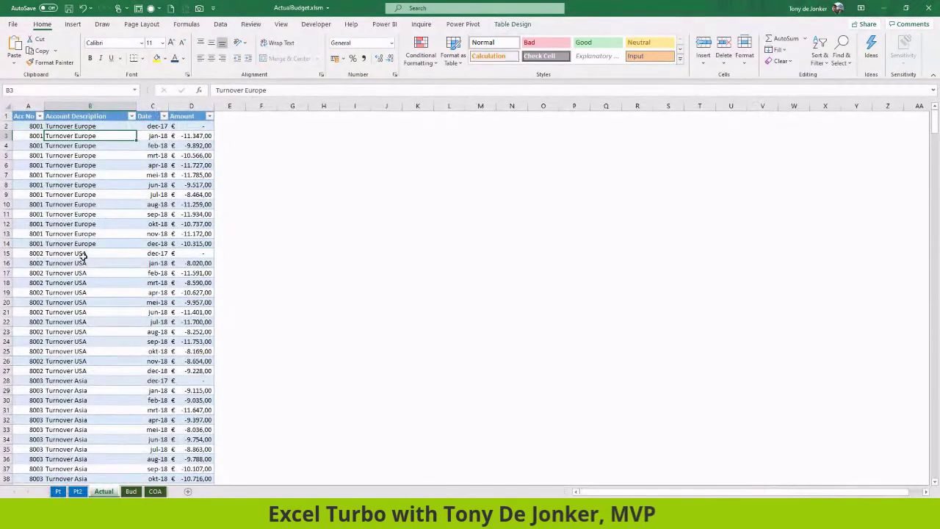
left_click(131, 492)
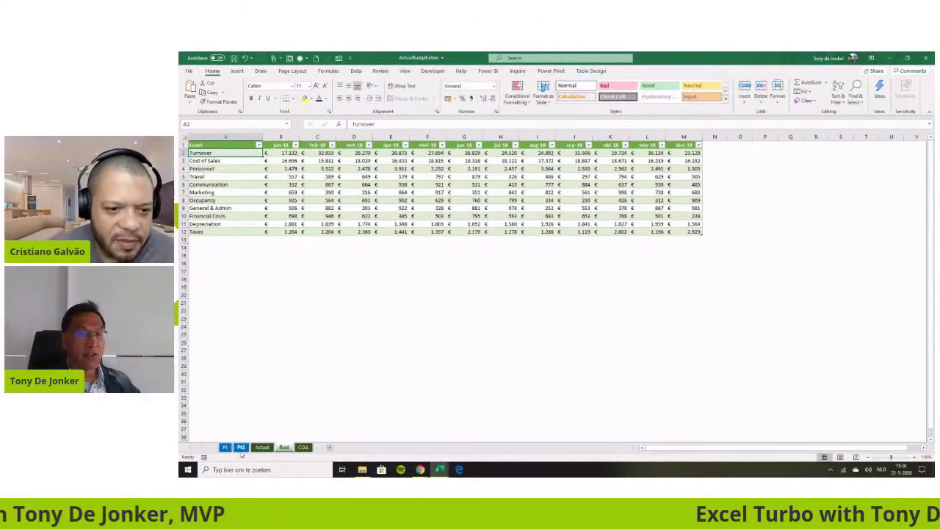
left_click(77, 492)
left_click(227, 447)
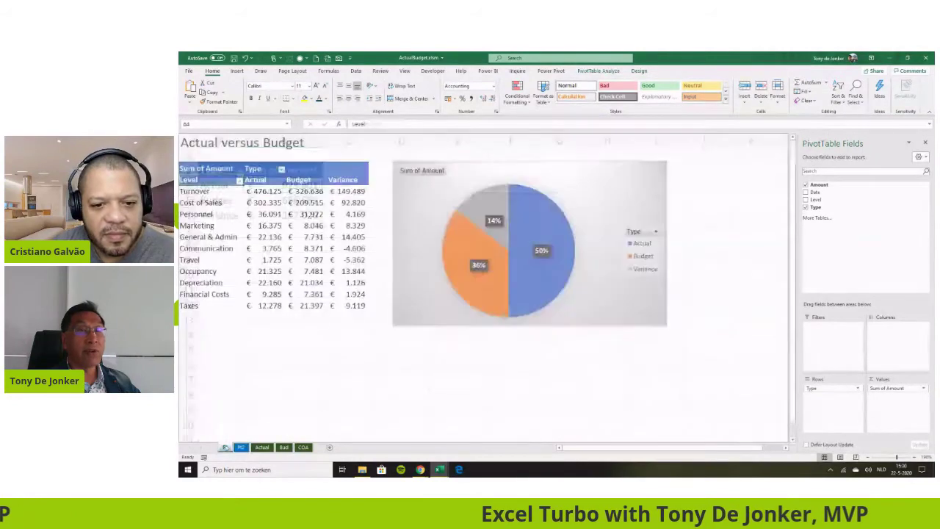
Refresh all queries and PivotTables in the workbook and check the Turnover amounts for Actual and Budget
left_click(358, 73)
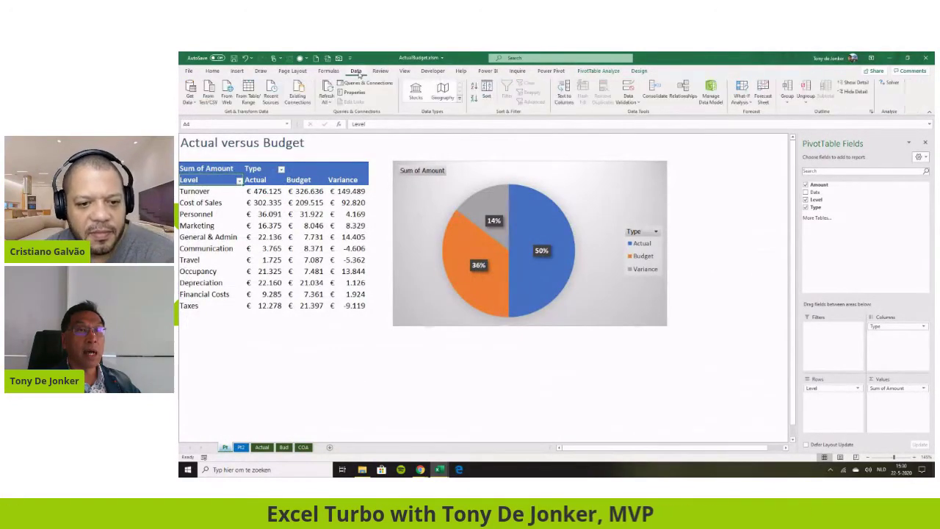
left_click(326, 102)
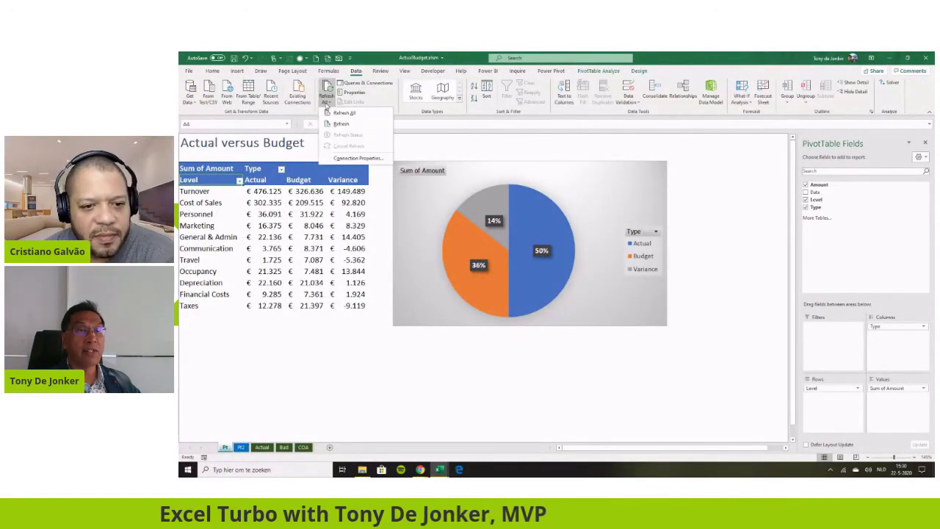
left_click(342, 115)
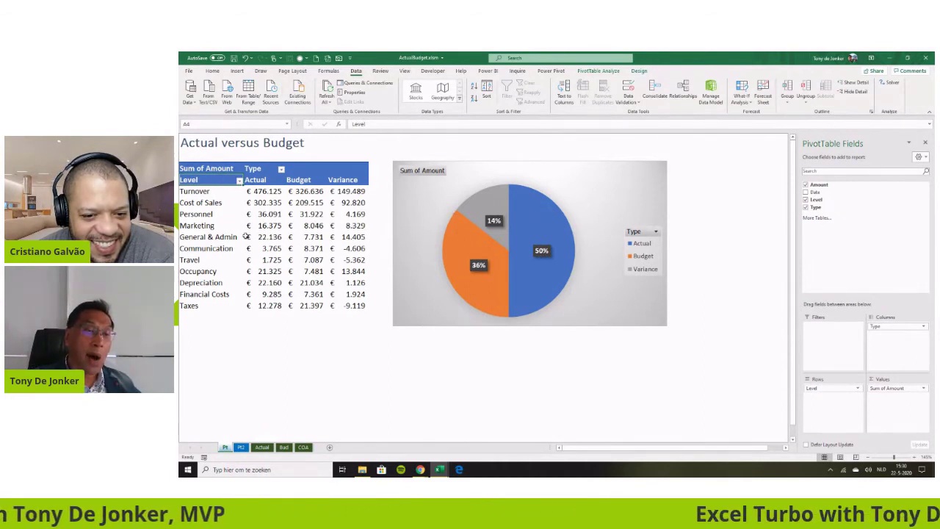
left_click(269, 191)
left_click(307, 191)
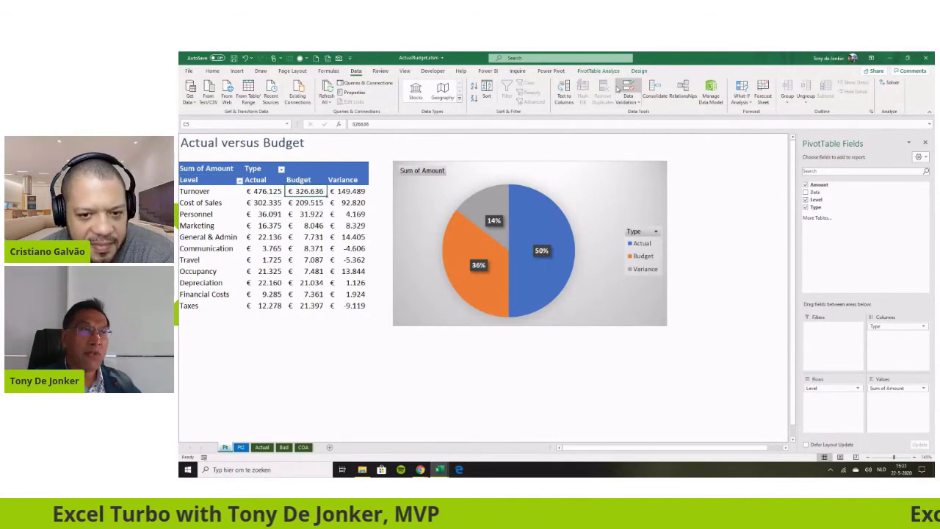